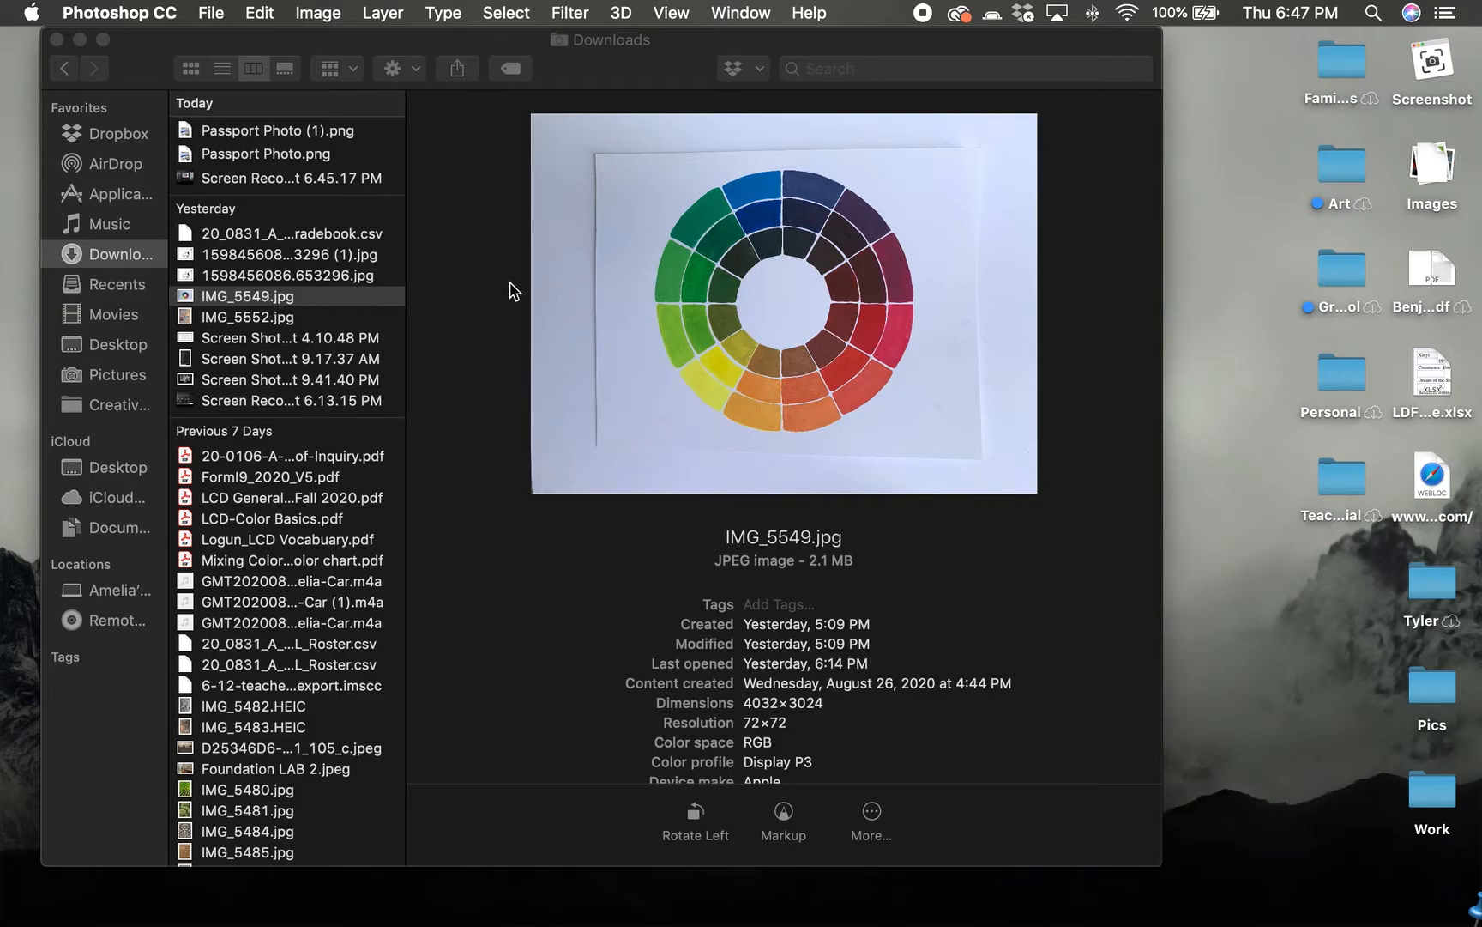
right_click(283, 301)
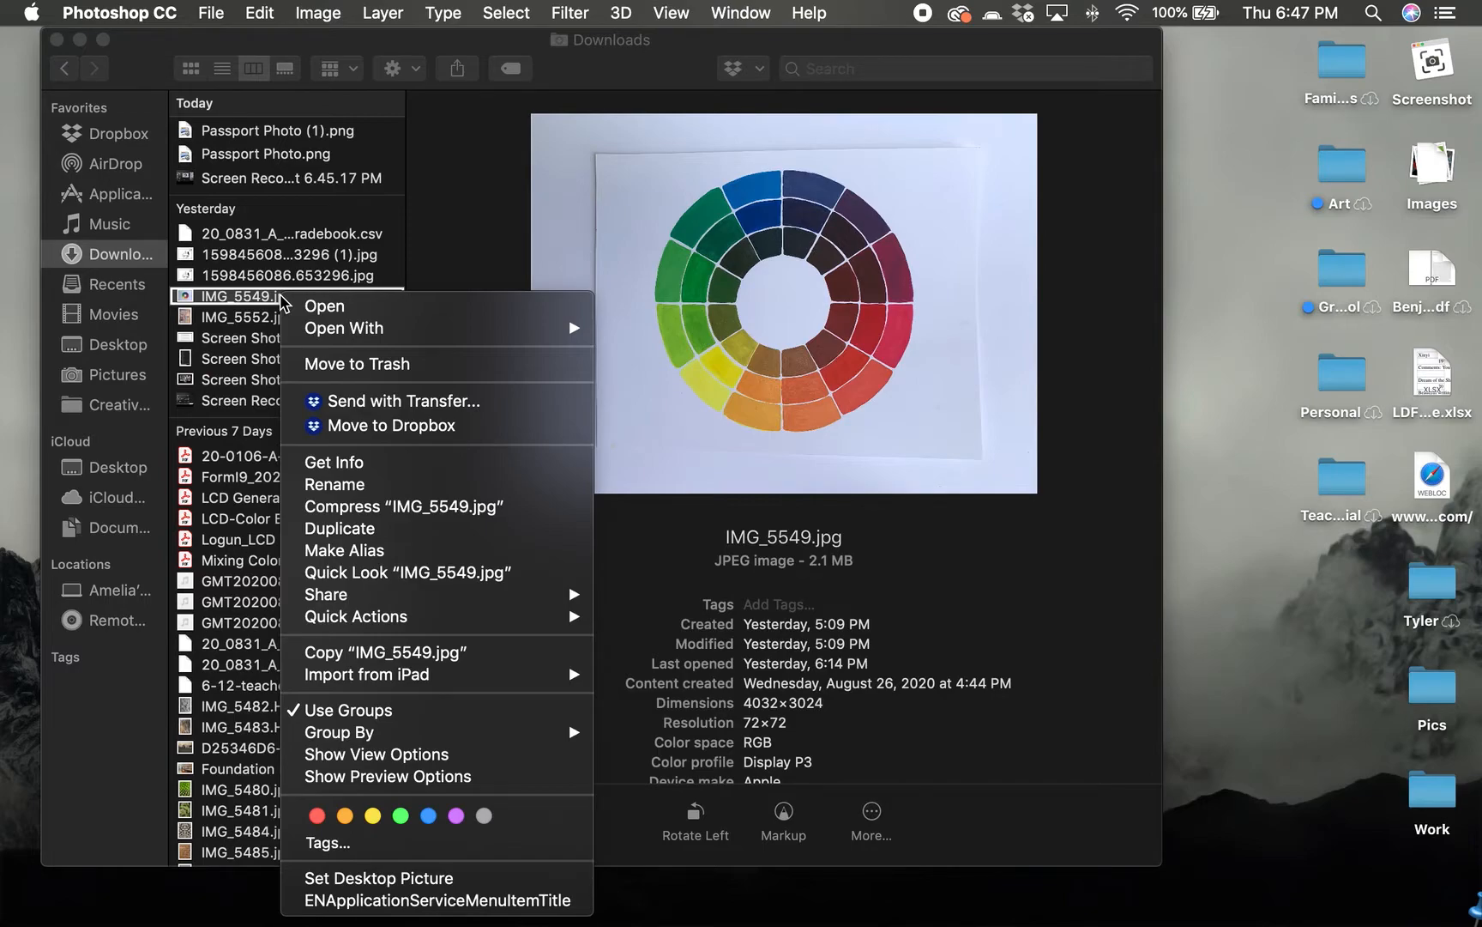
left_click(253, 298)
right_click(249, 297)
left_click(249, 298)
right_click(276, 298)
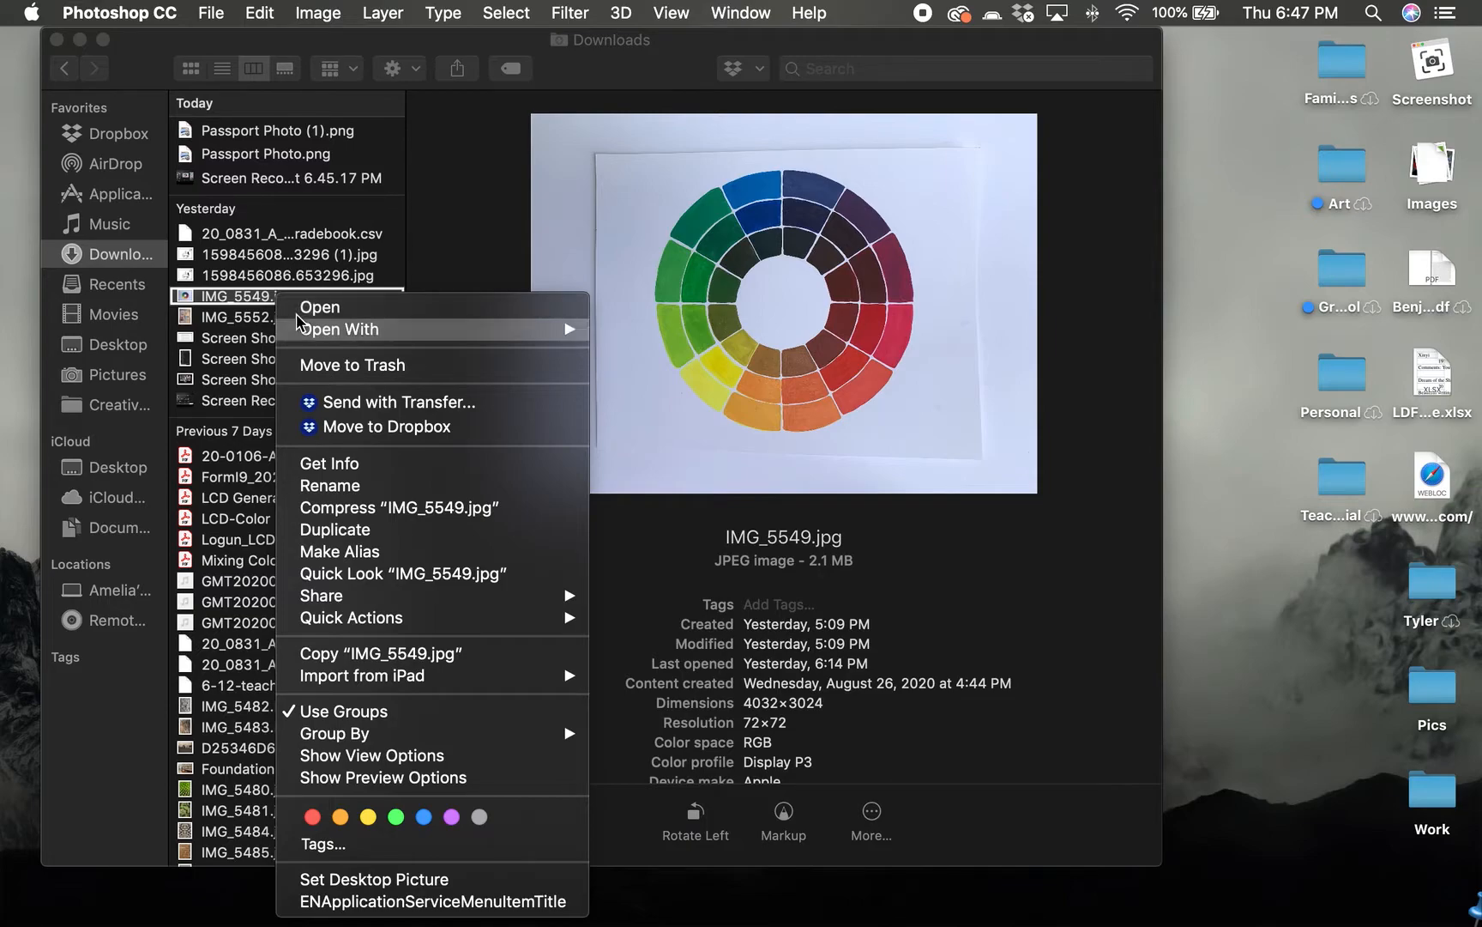
left_click(240, 296)
left_click(210, 10)
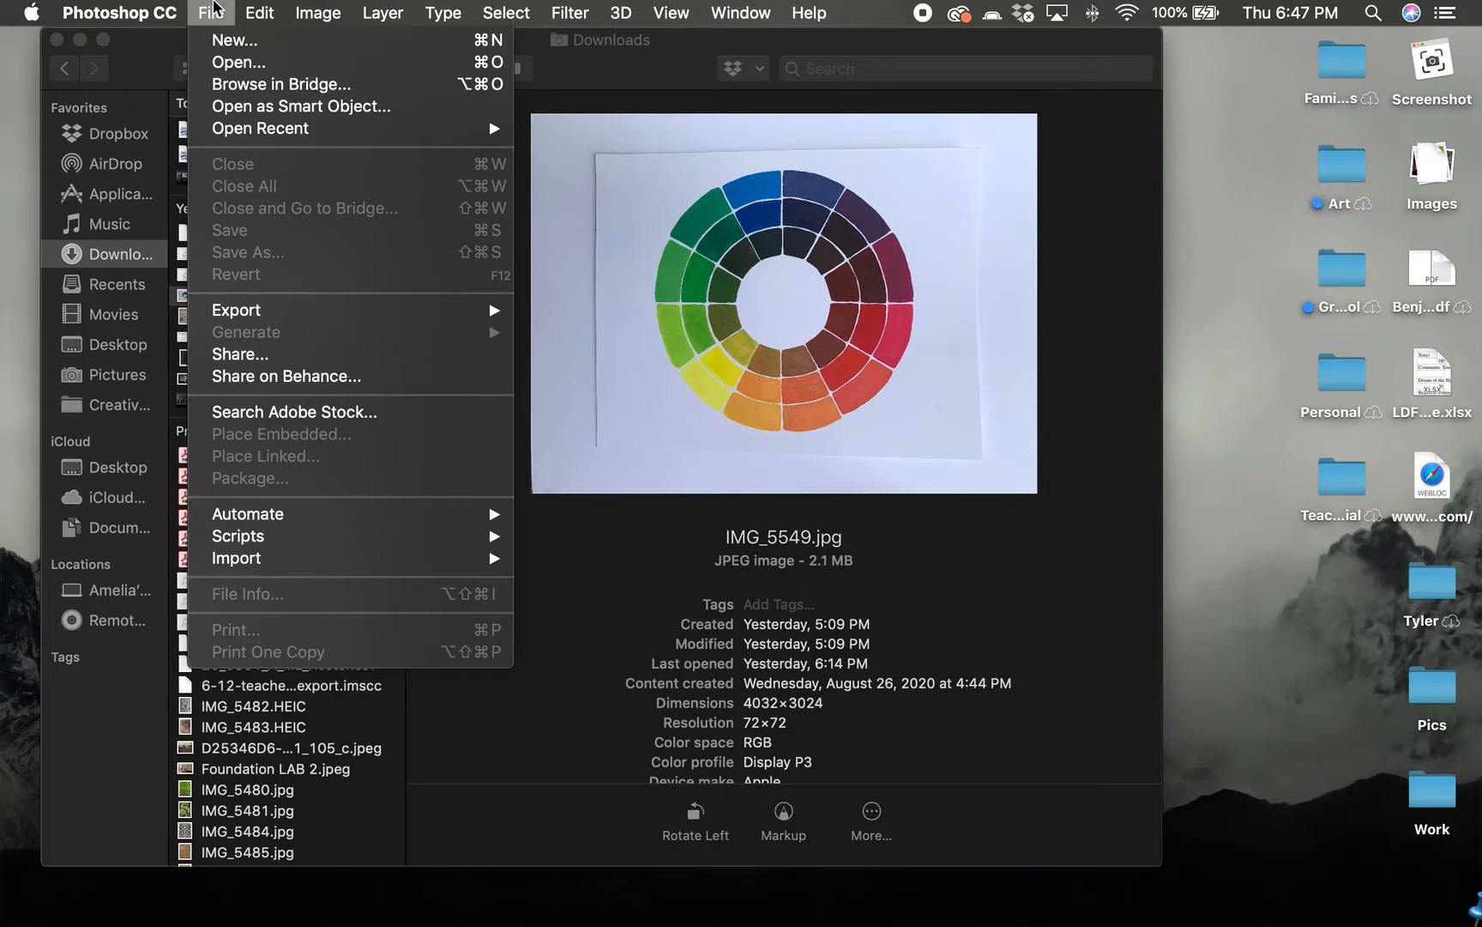
left_click(215, 8)
left_click(241, 296)
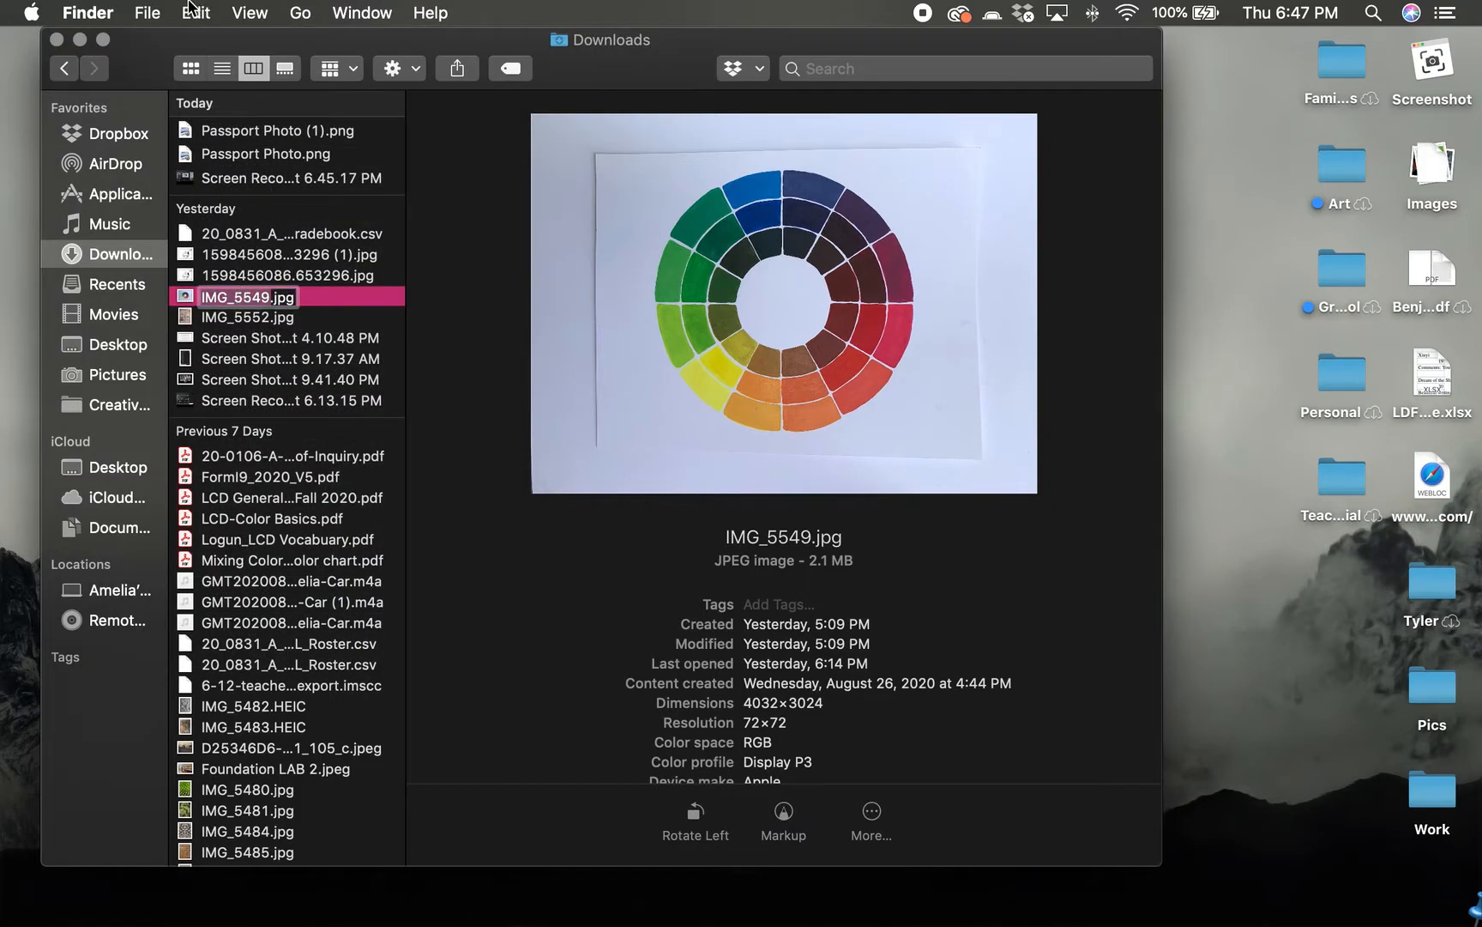
left_click(145, 12)
mouse_move(182, 176)
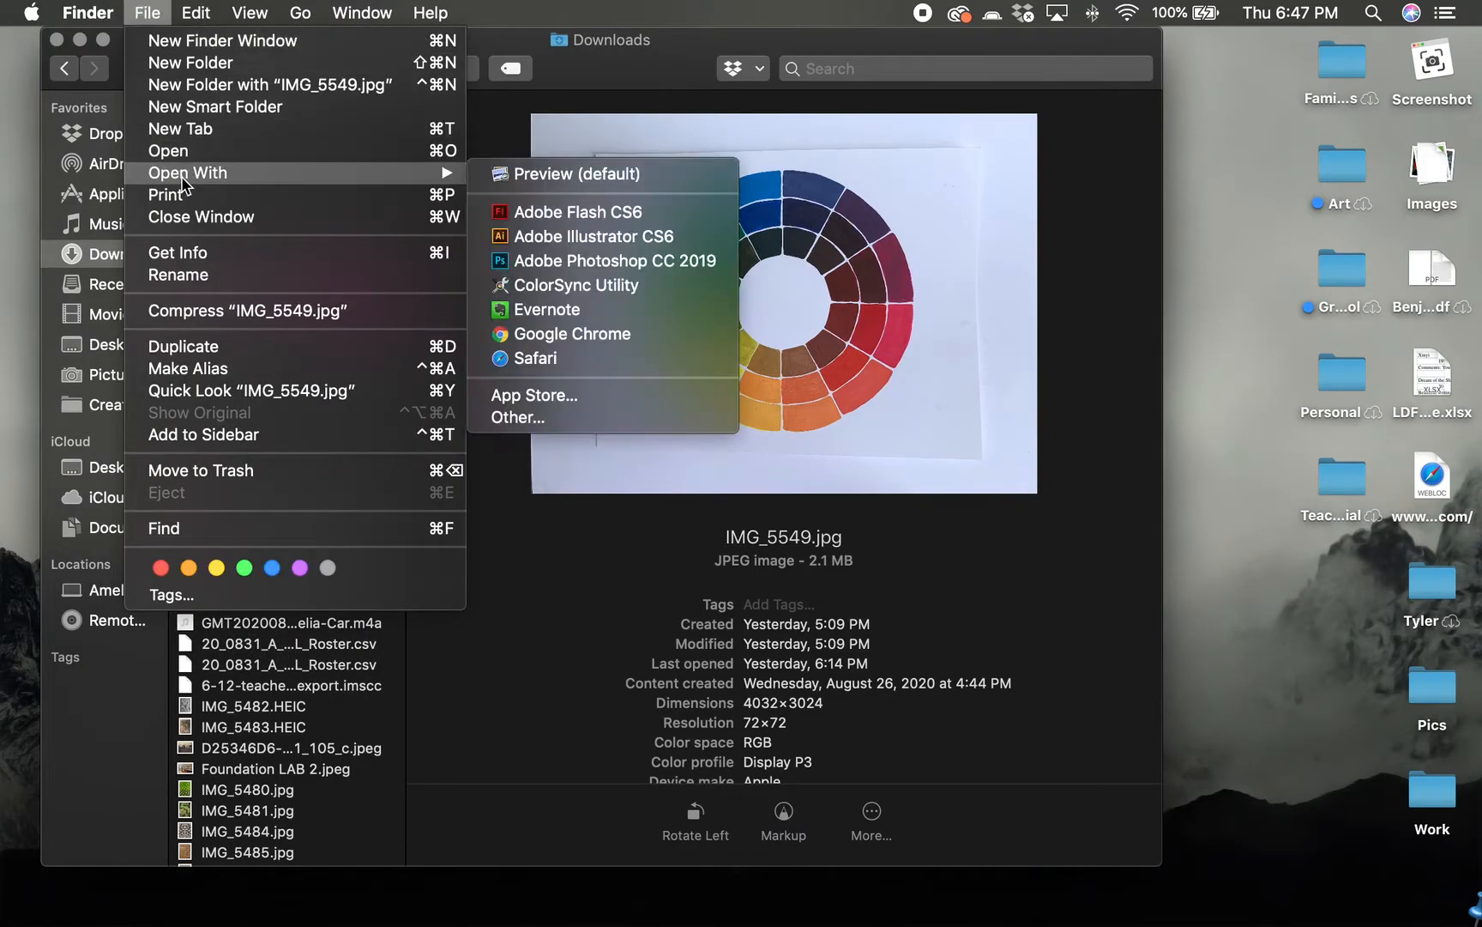
left_click(148, 14)
Step: Open IMG_5549.jpg from the Downloads folder in Photoshop
left_click(255, 302)
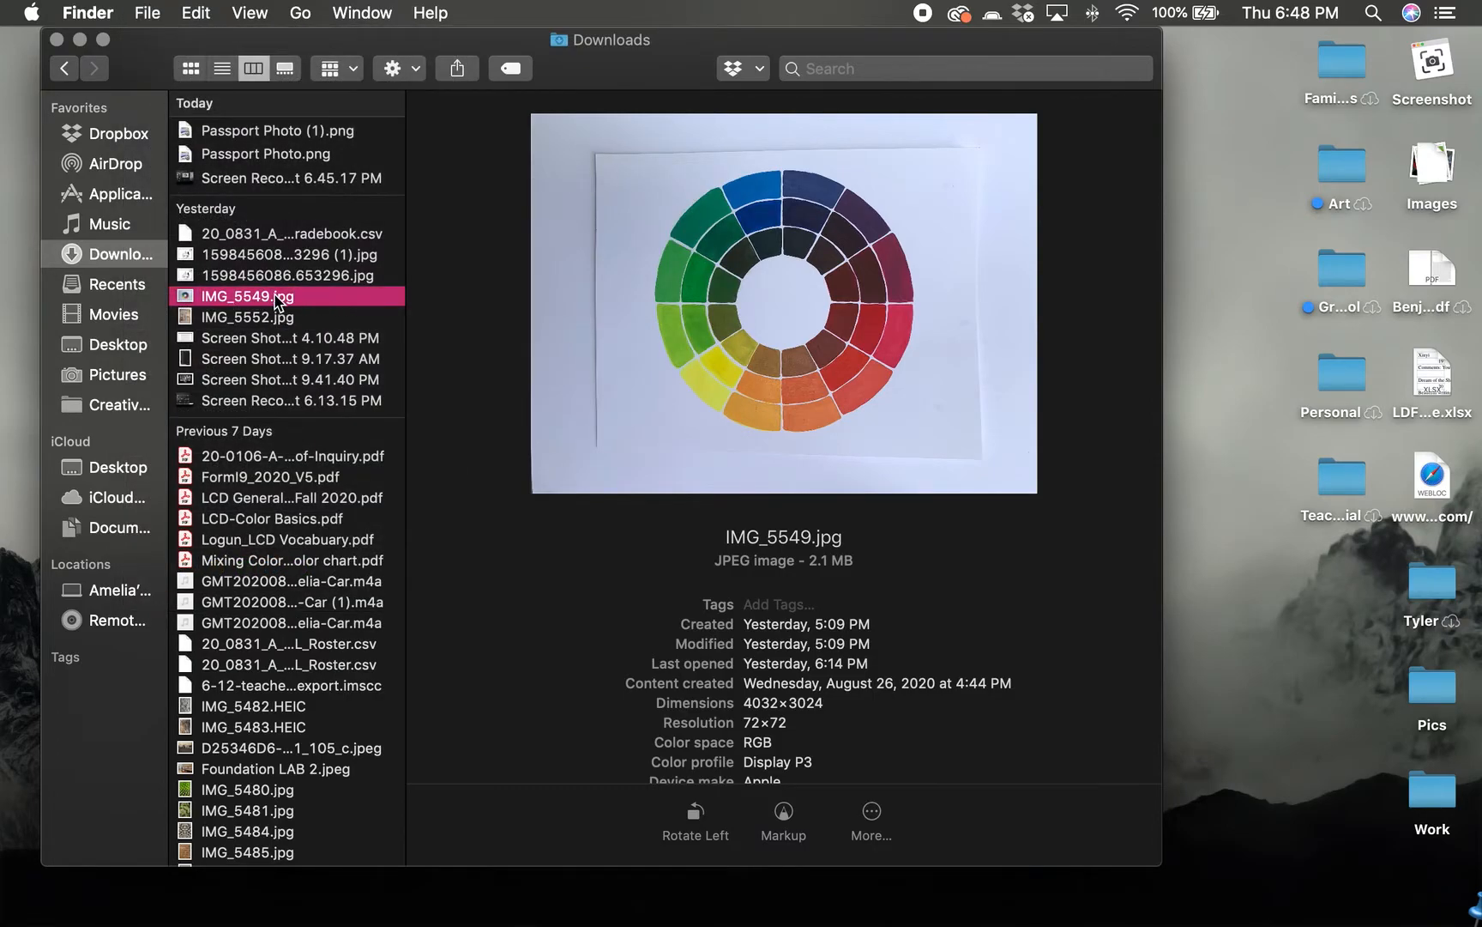
left_click(342, 300)
left_click(259, 298)
left_click_drag(259, 302, 851, 911)
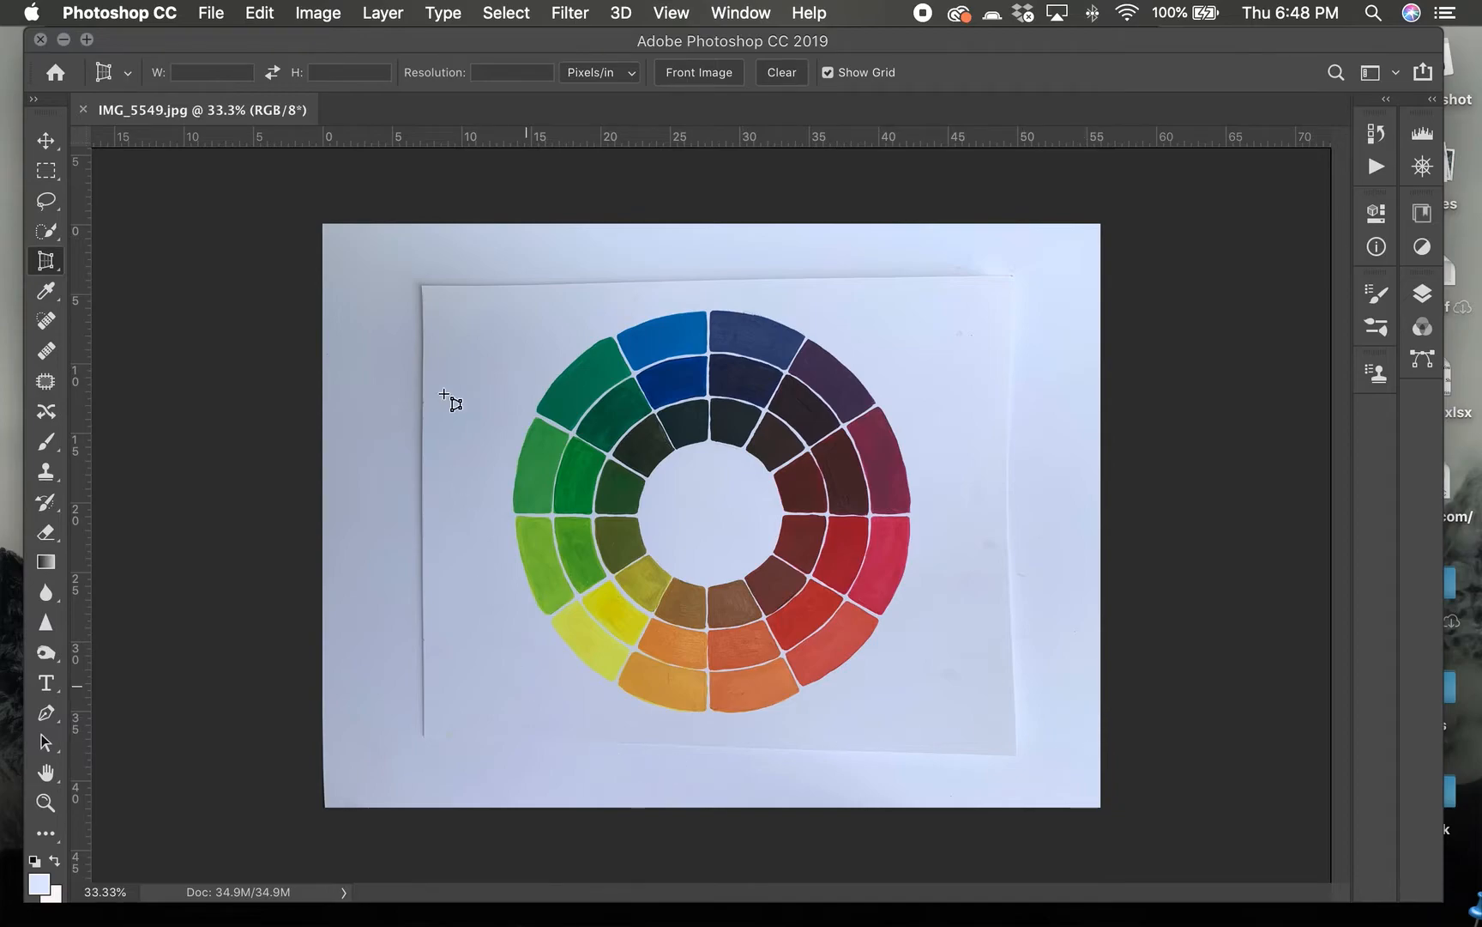
Step: Open the Levels adjustment for the color wheel photo
left_click(312, 8)
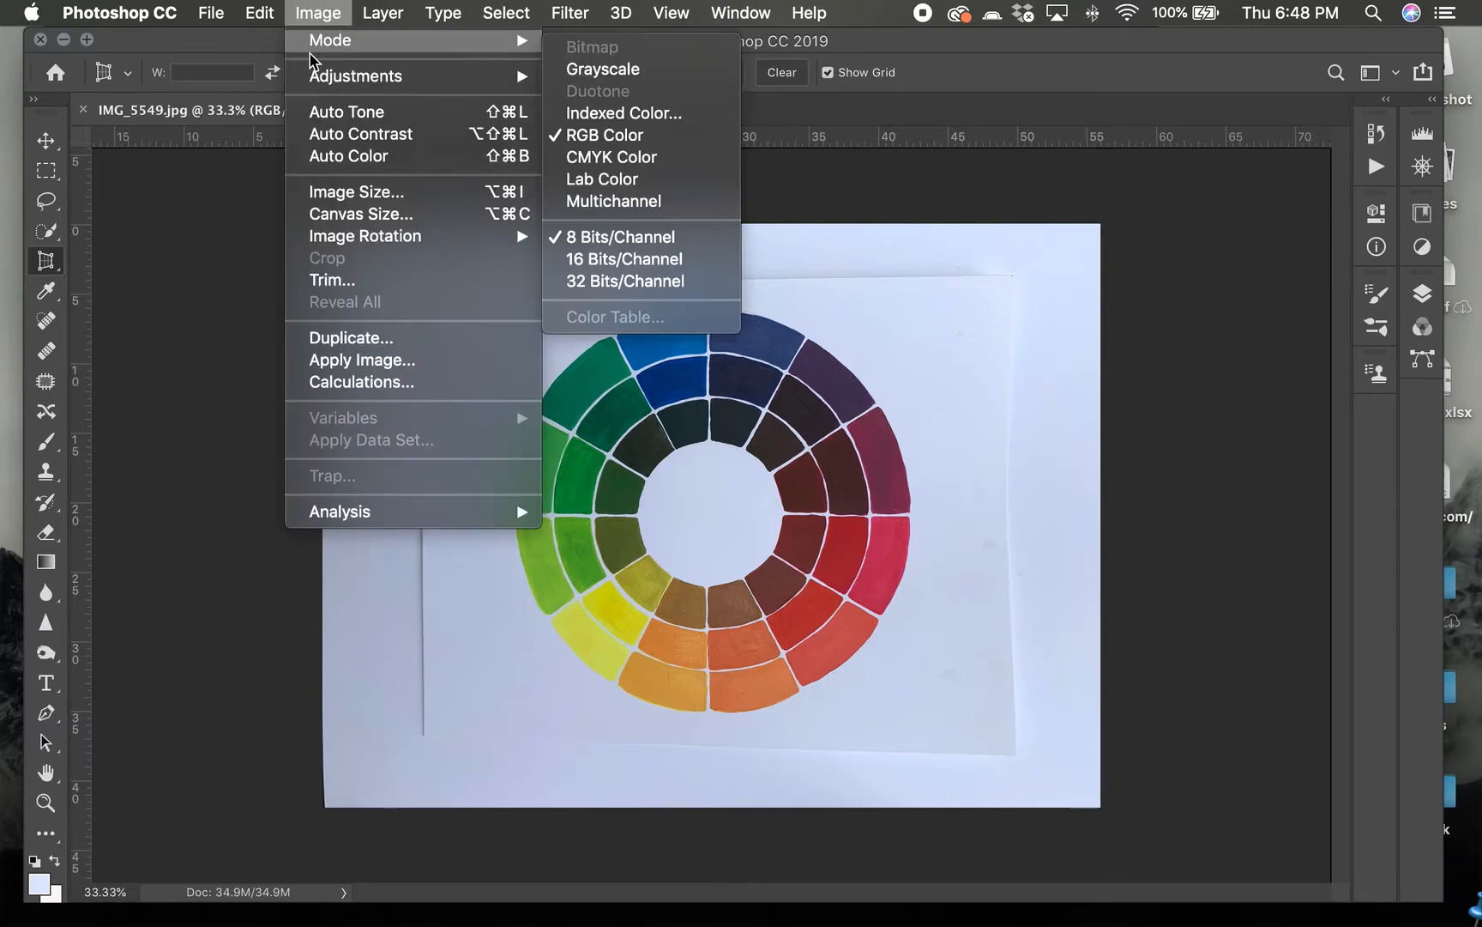
mouse_move(314, 77)
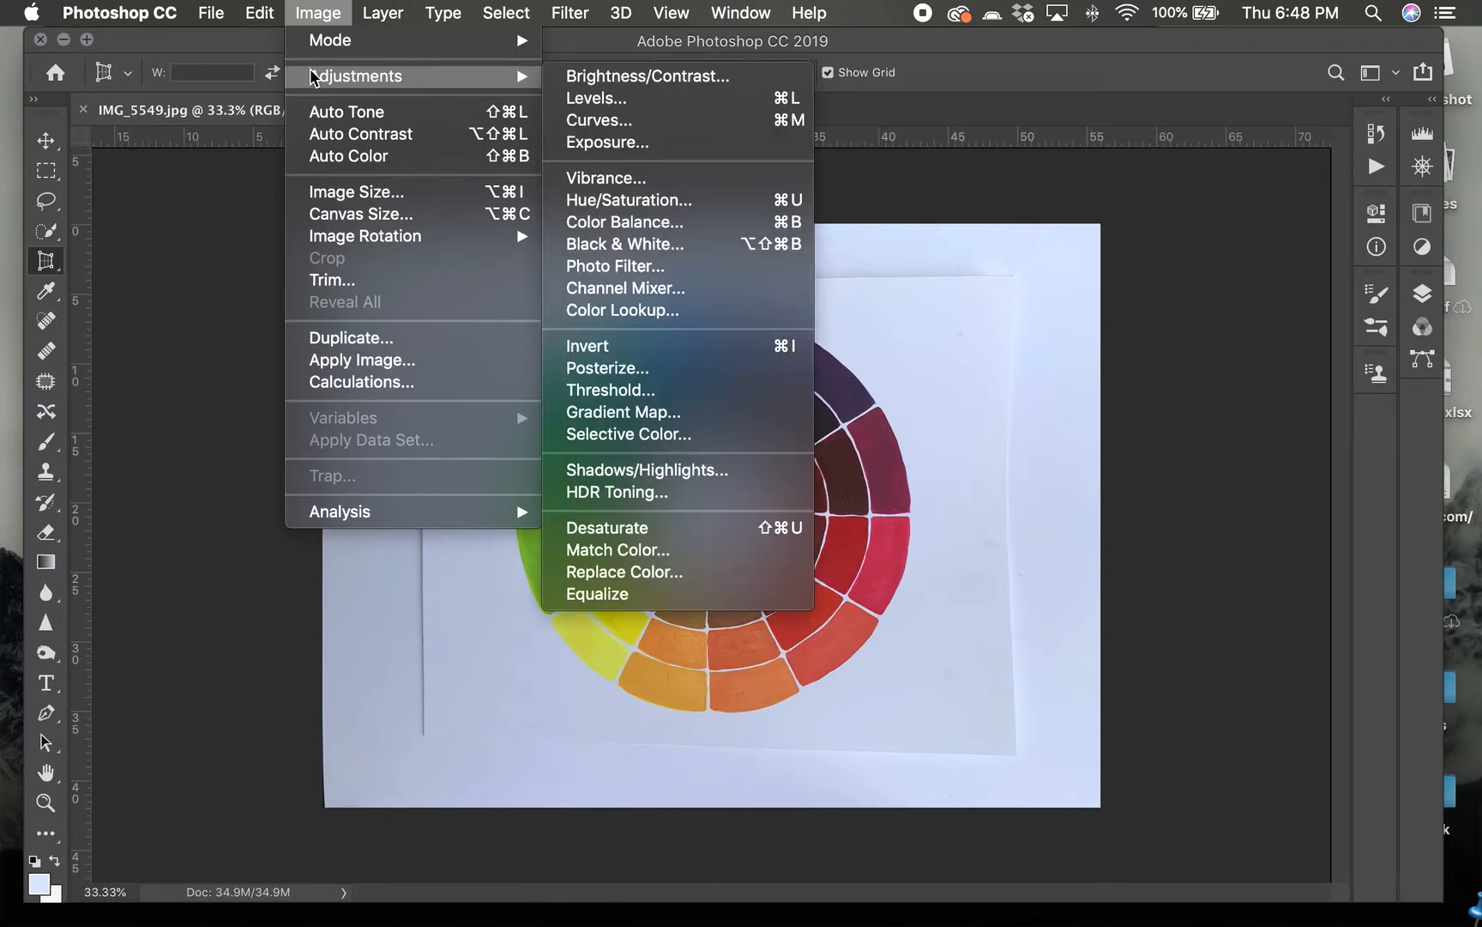
left_click(594, 99)
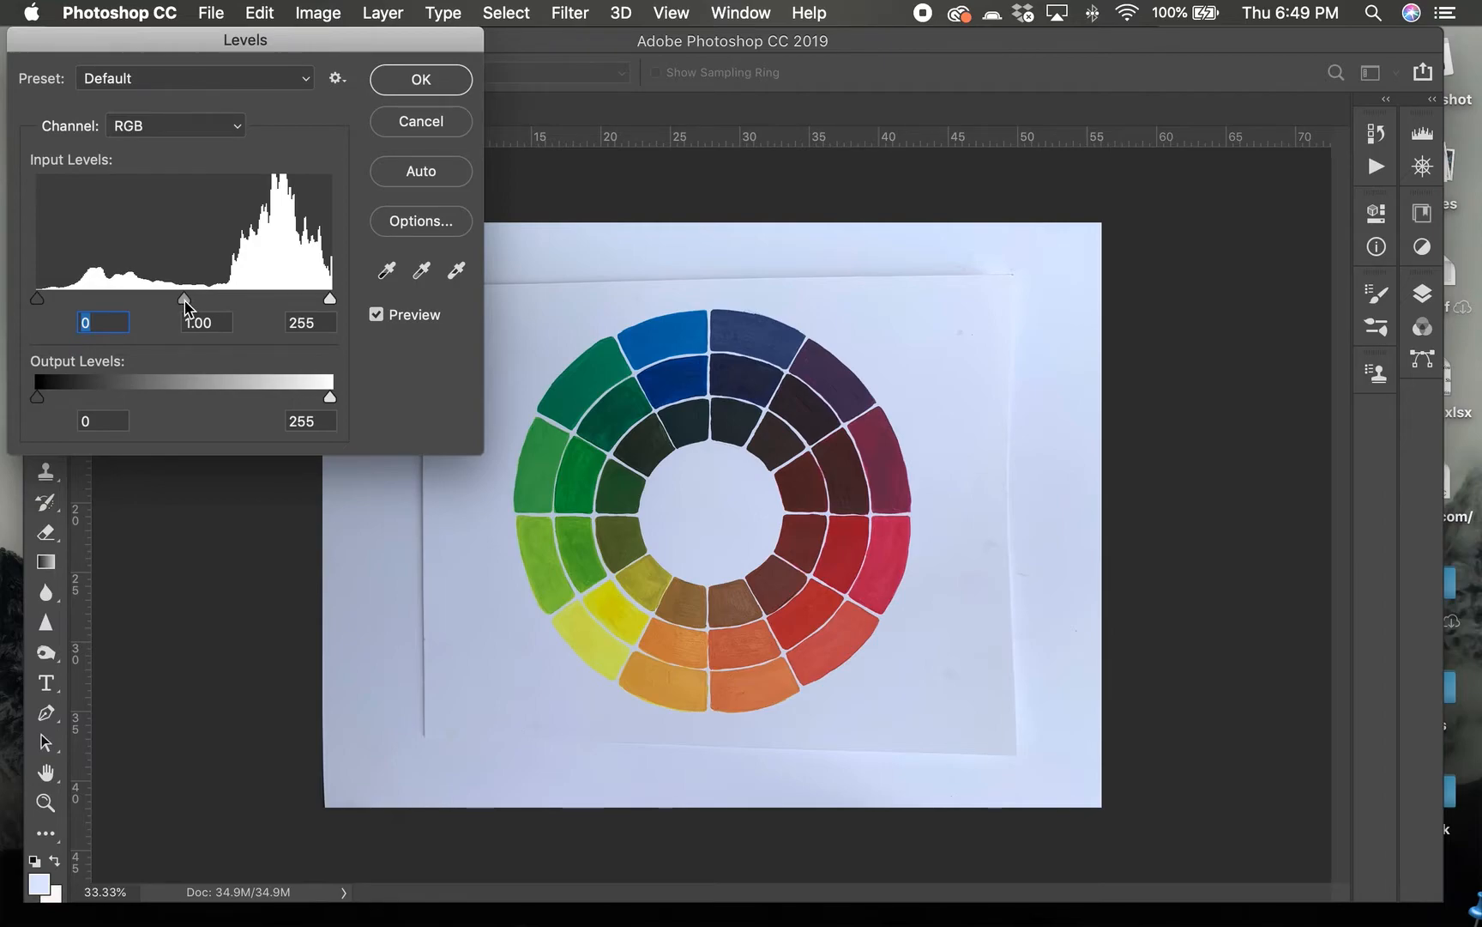
Step: Try the automatic Levels correction on the photo and revert it, comparing the two versions
left_click(435, 178)
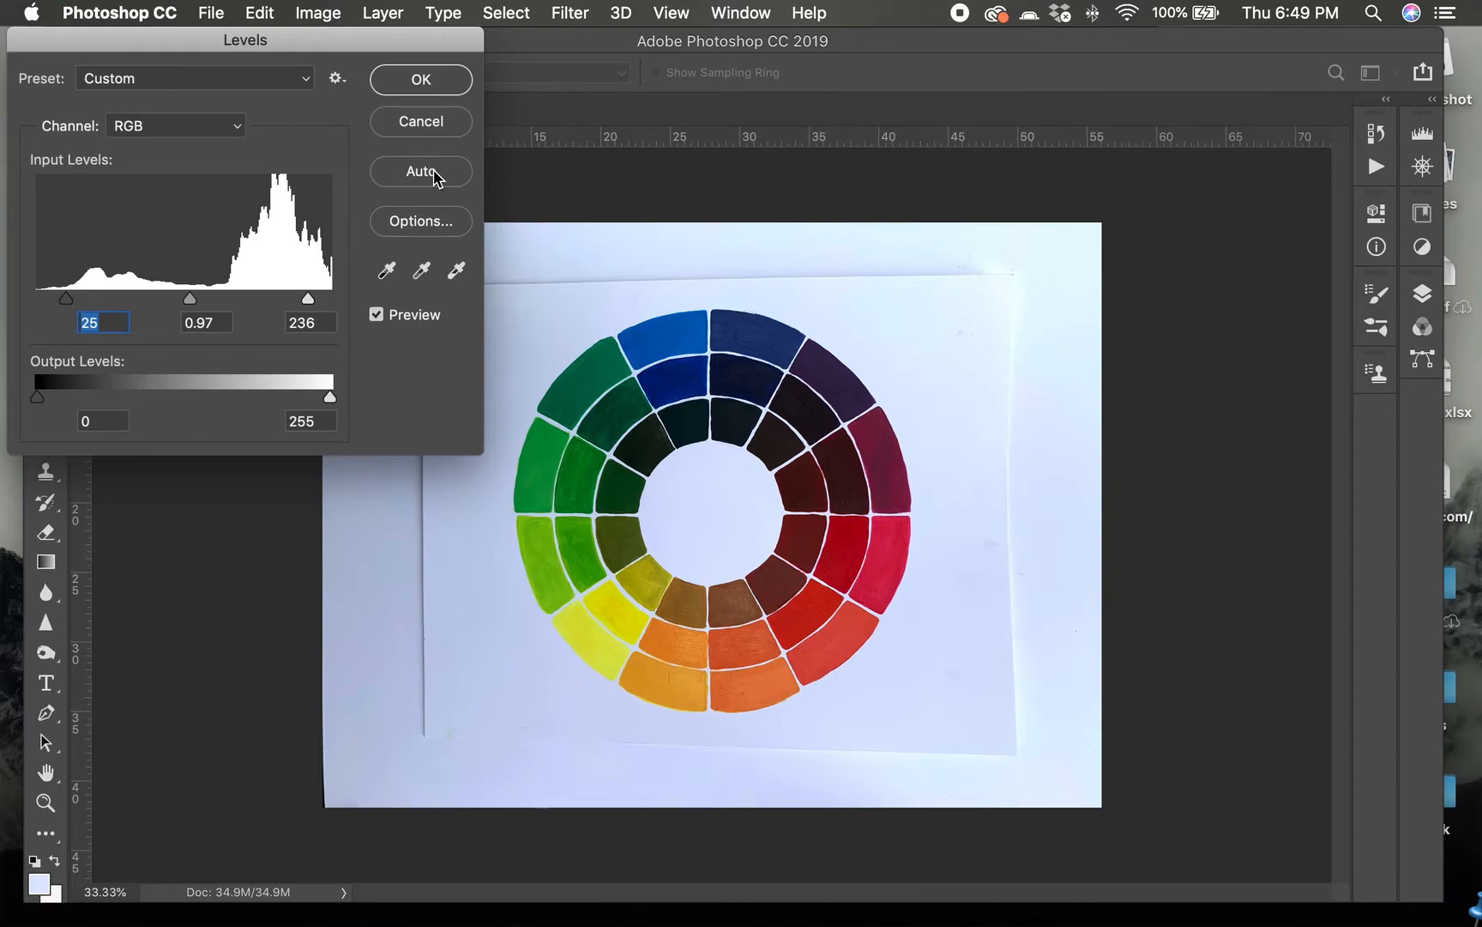
left_click(421, 172)
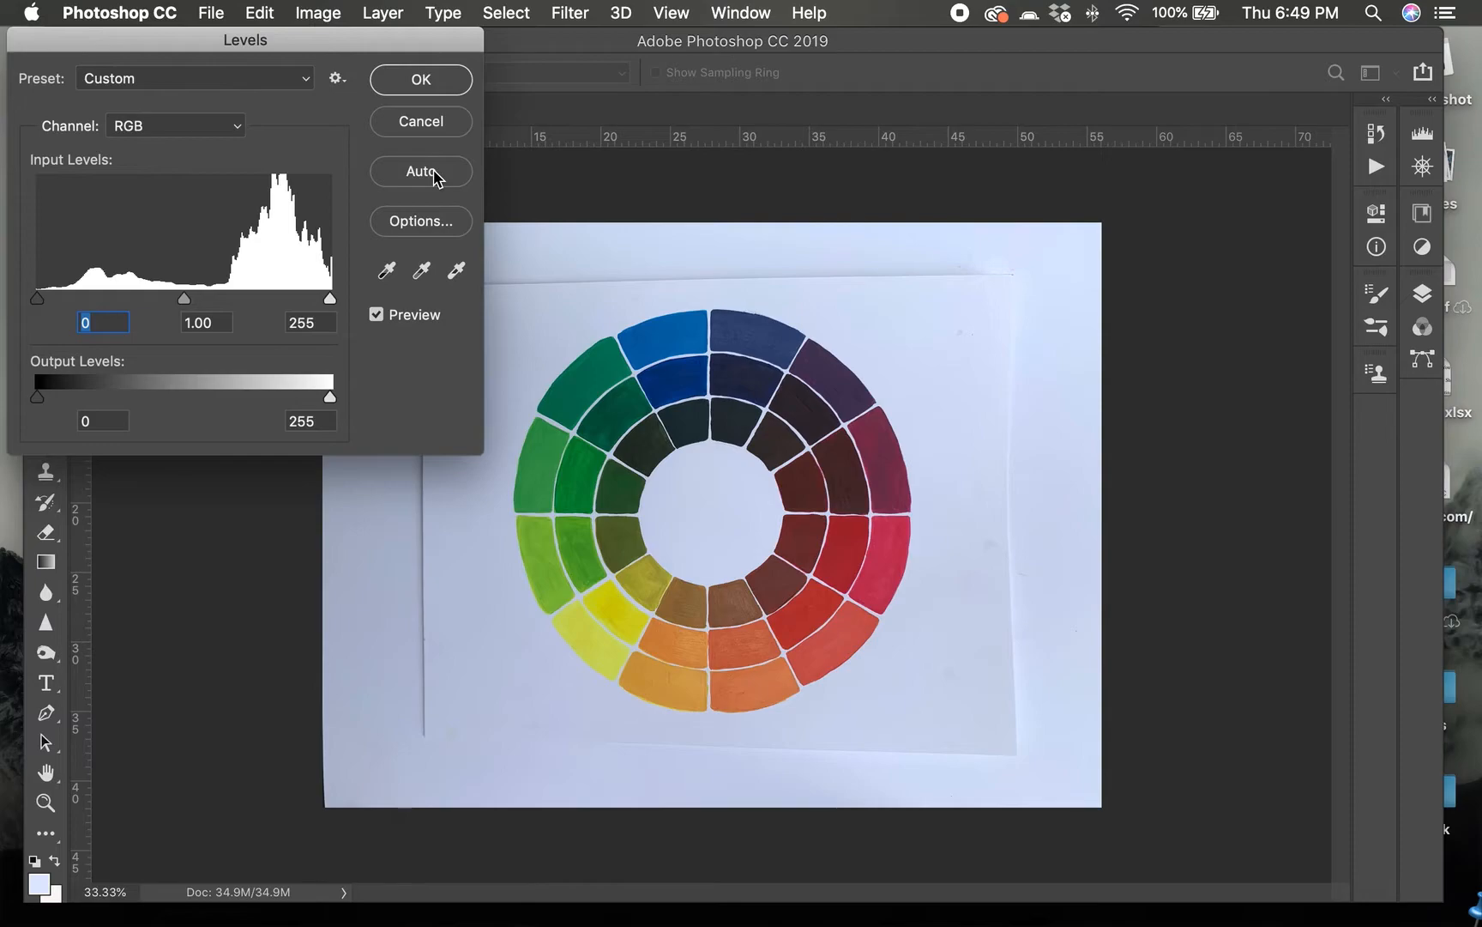
left_click(436, 176)
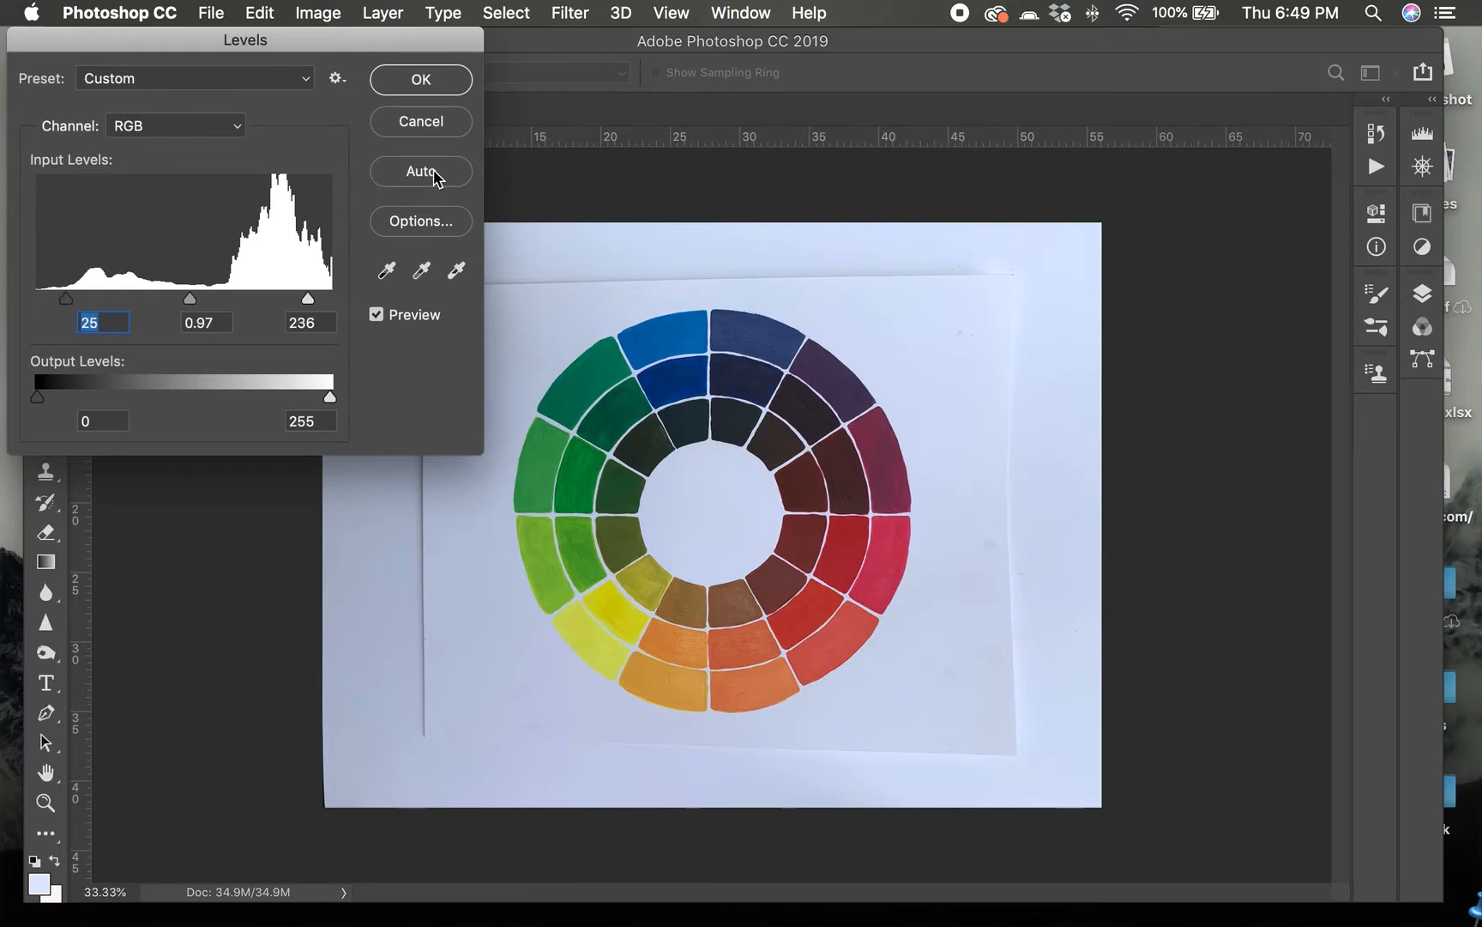
left_click(436, 176)
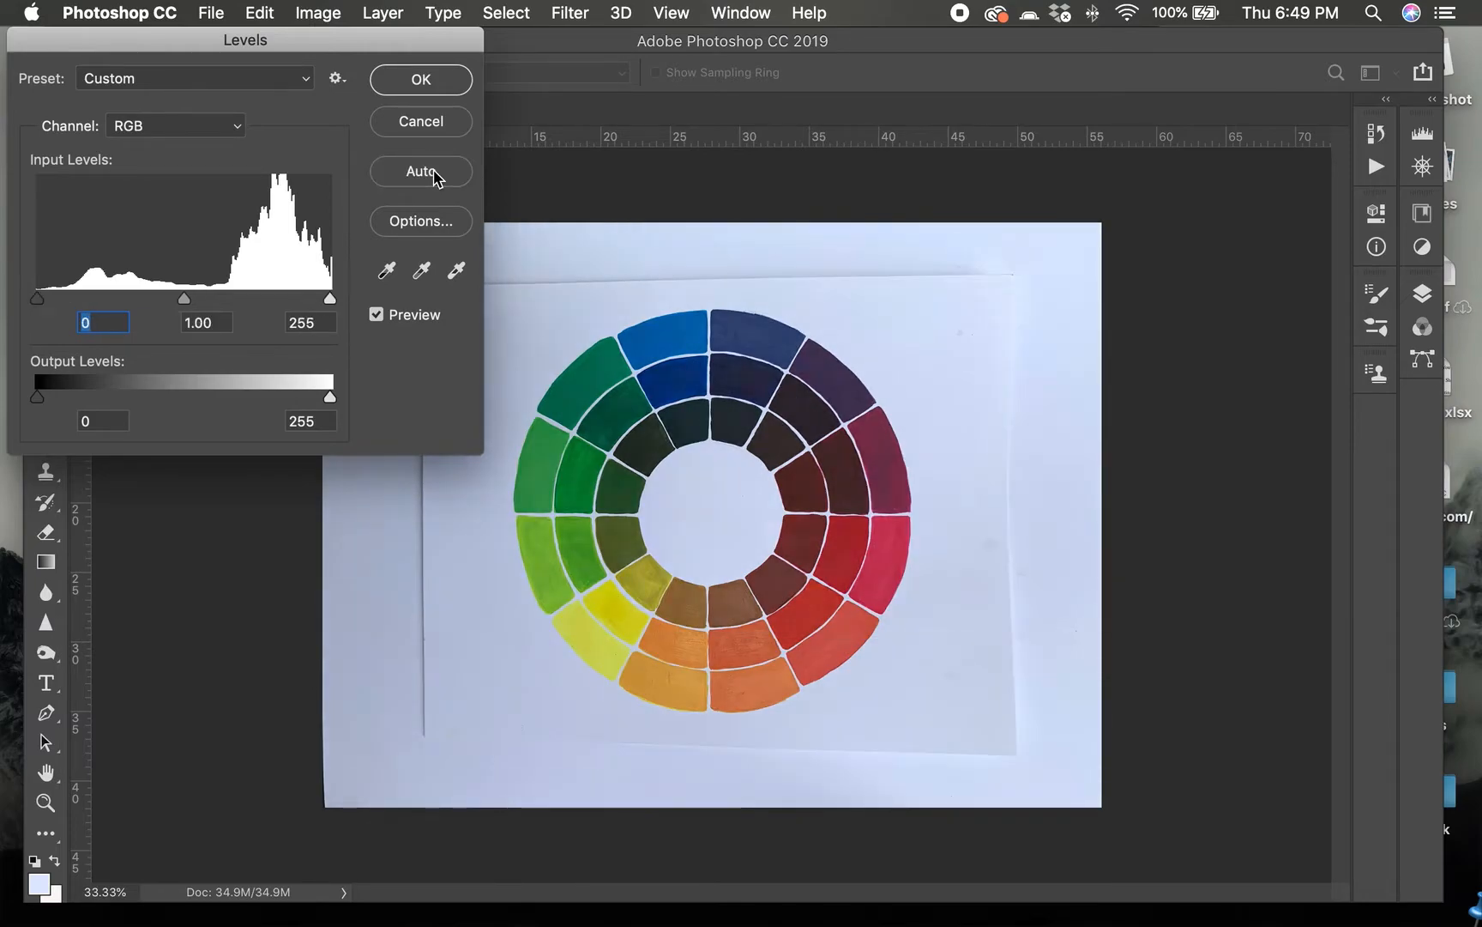
Step: Set the Levels white point by sampling the white paper around the artwork sheet's upper-right corner, and apply the adjustment
left_click(459, 272)
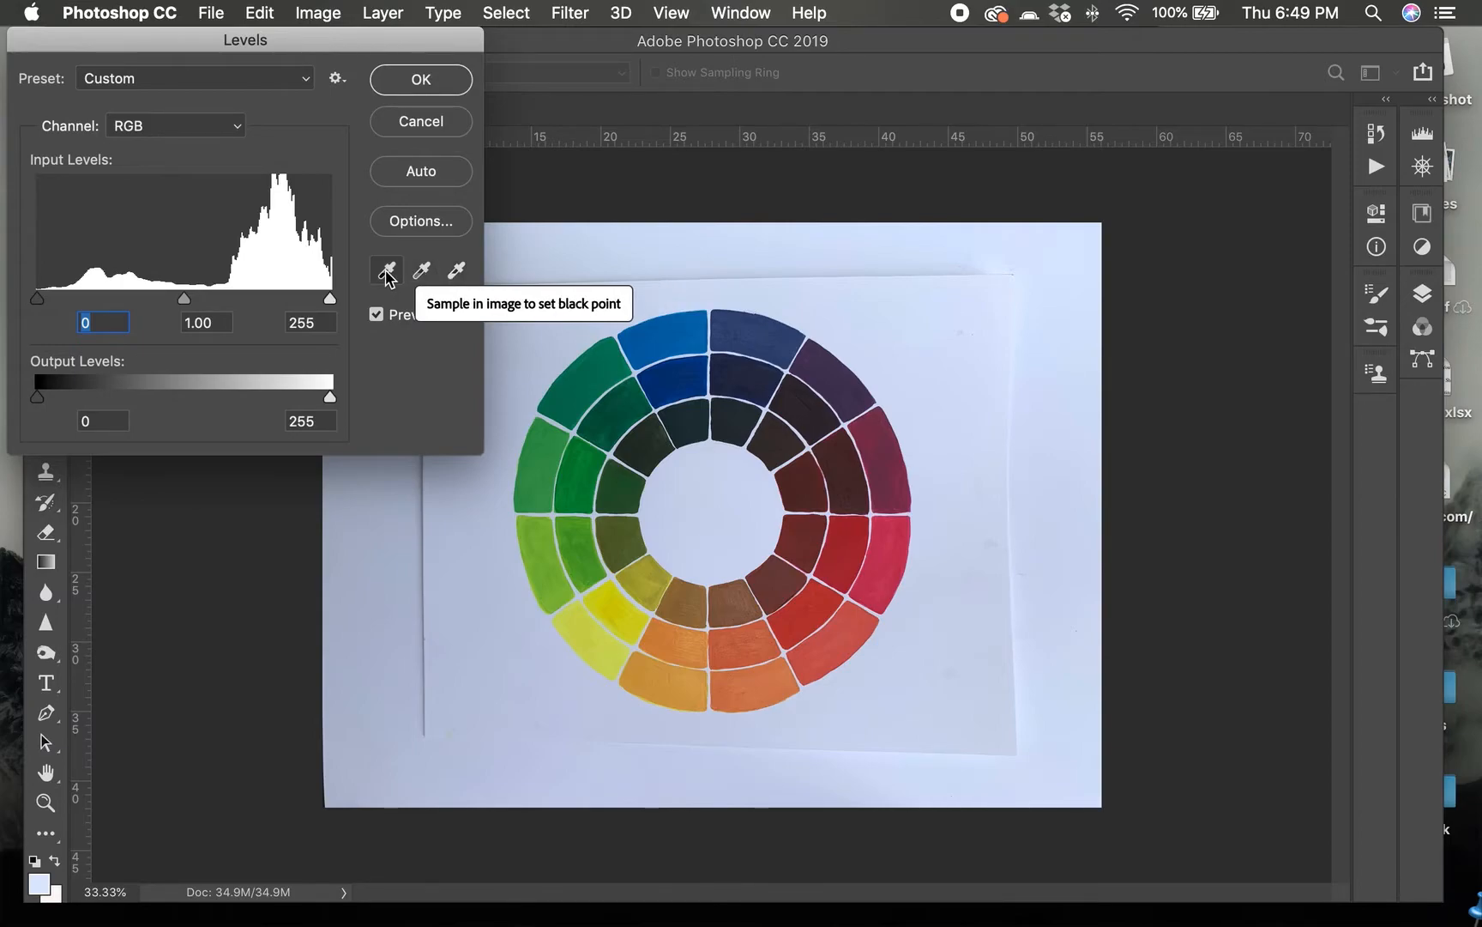
left_click(455, 275)
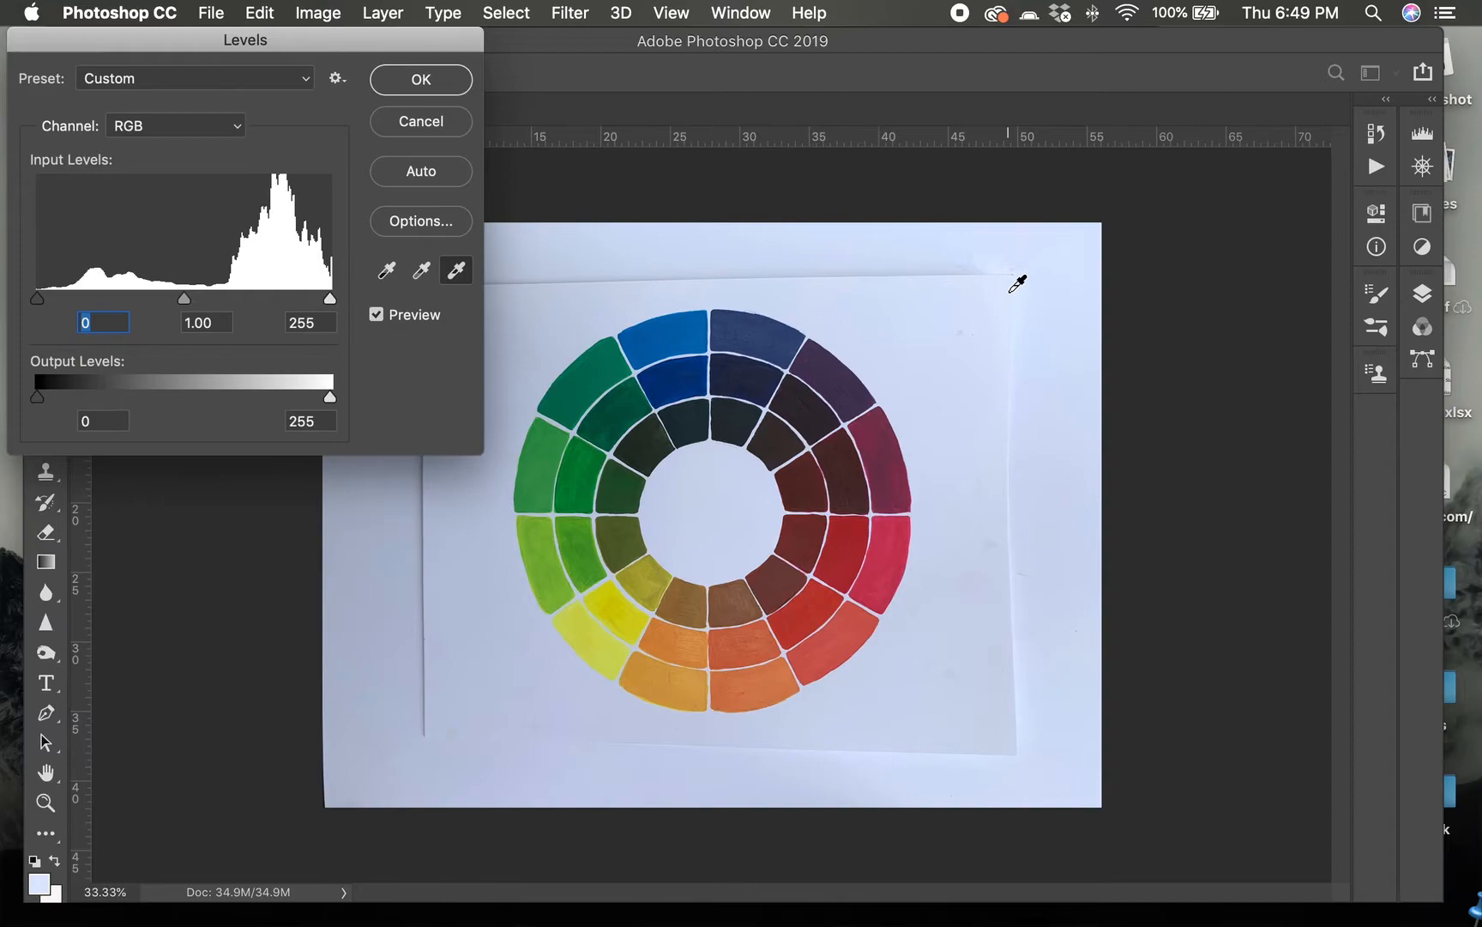
left_click(1009, 292)
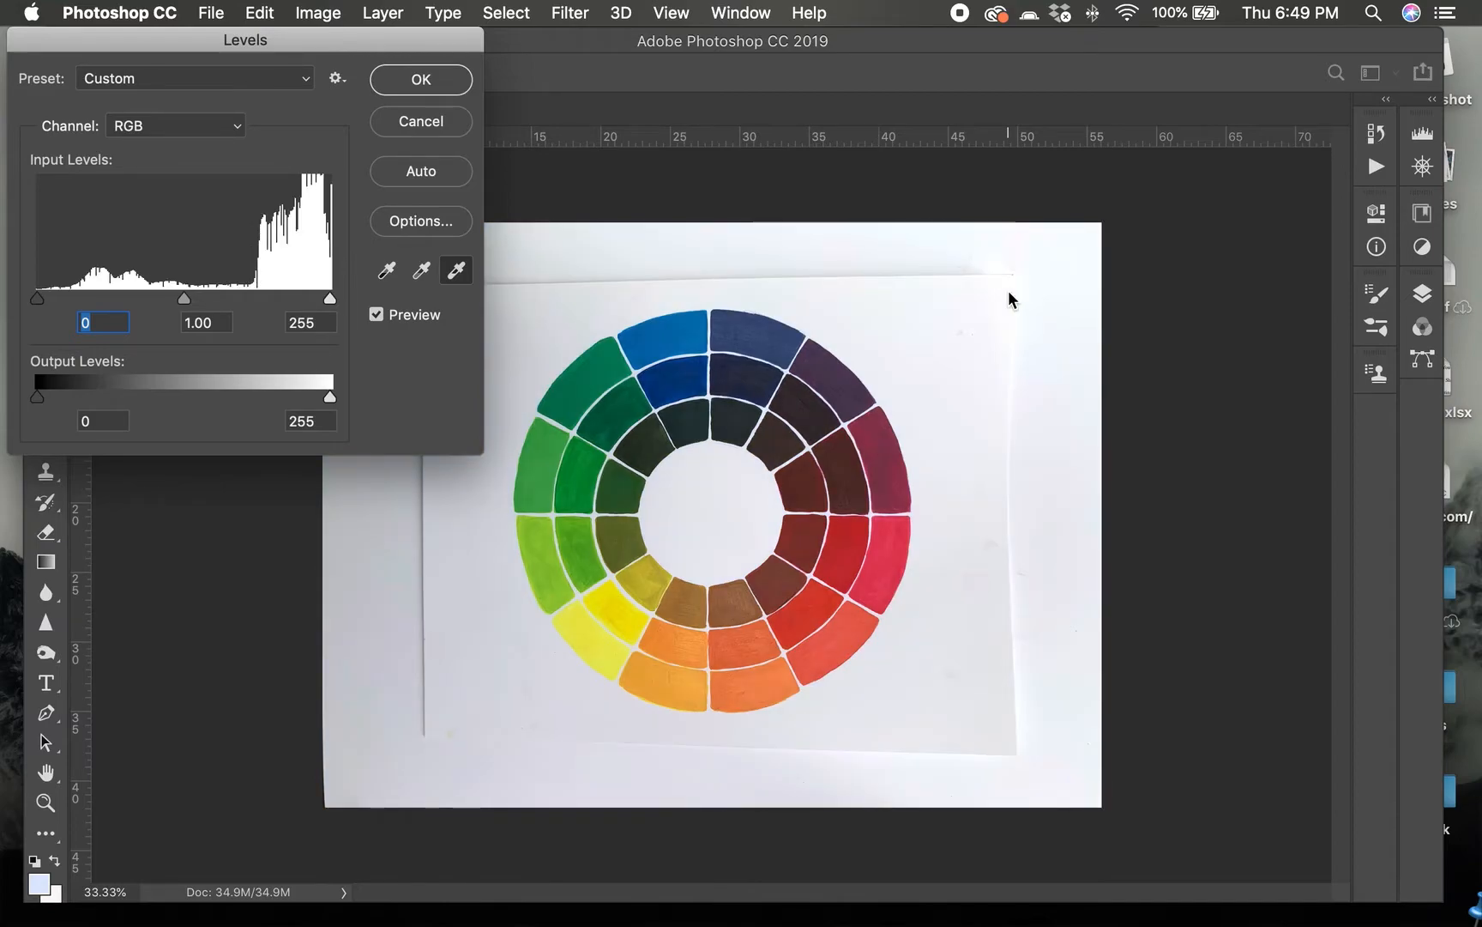
left_click(986, 301)
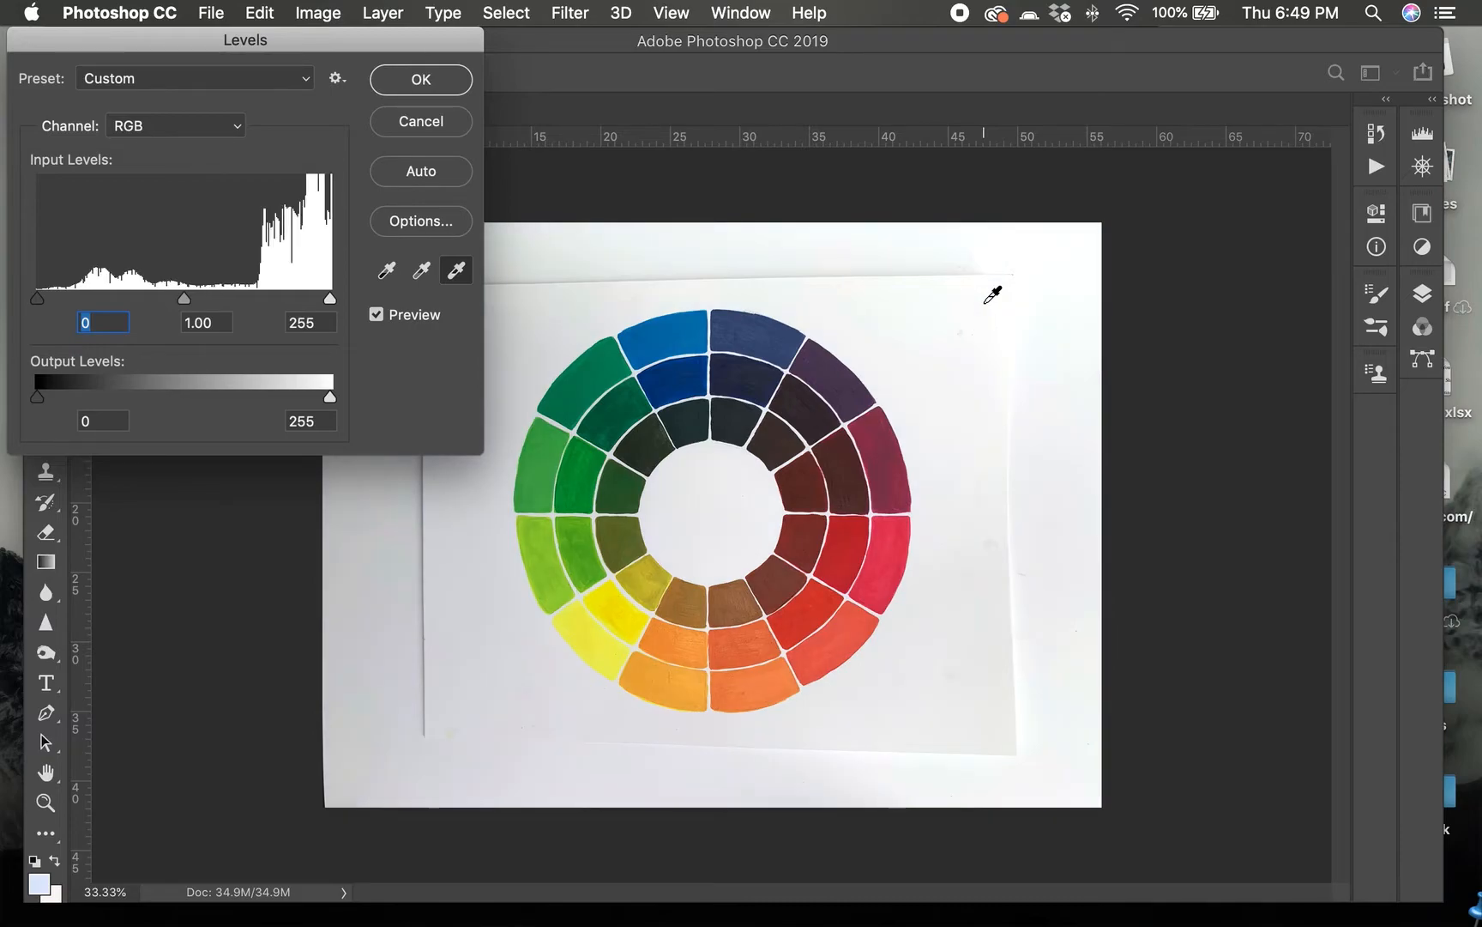
left_click(994, 401)
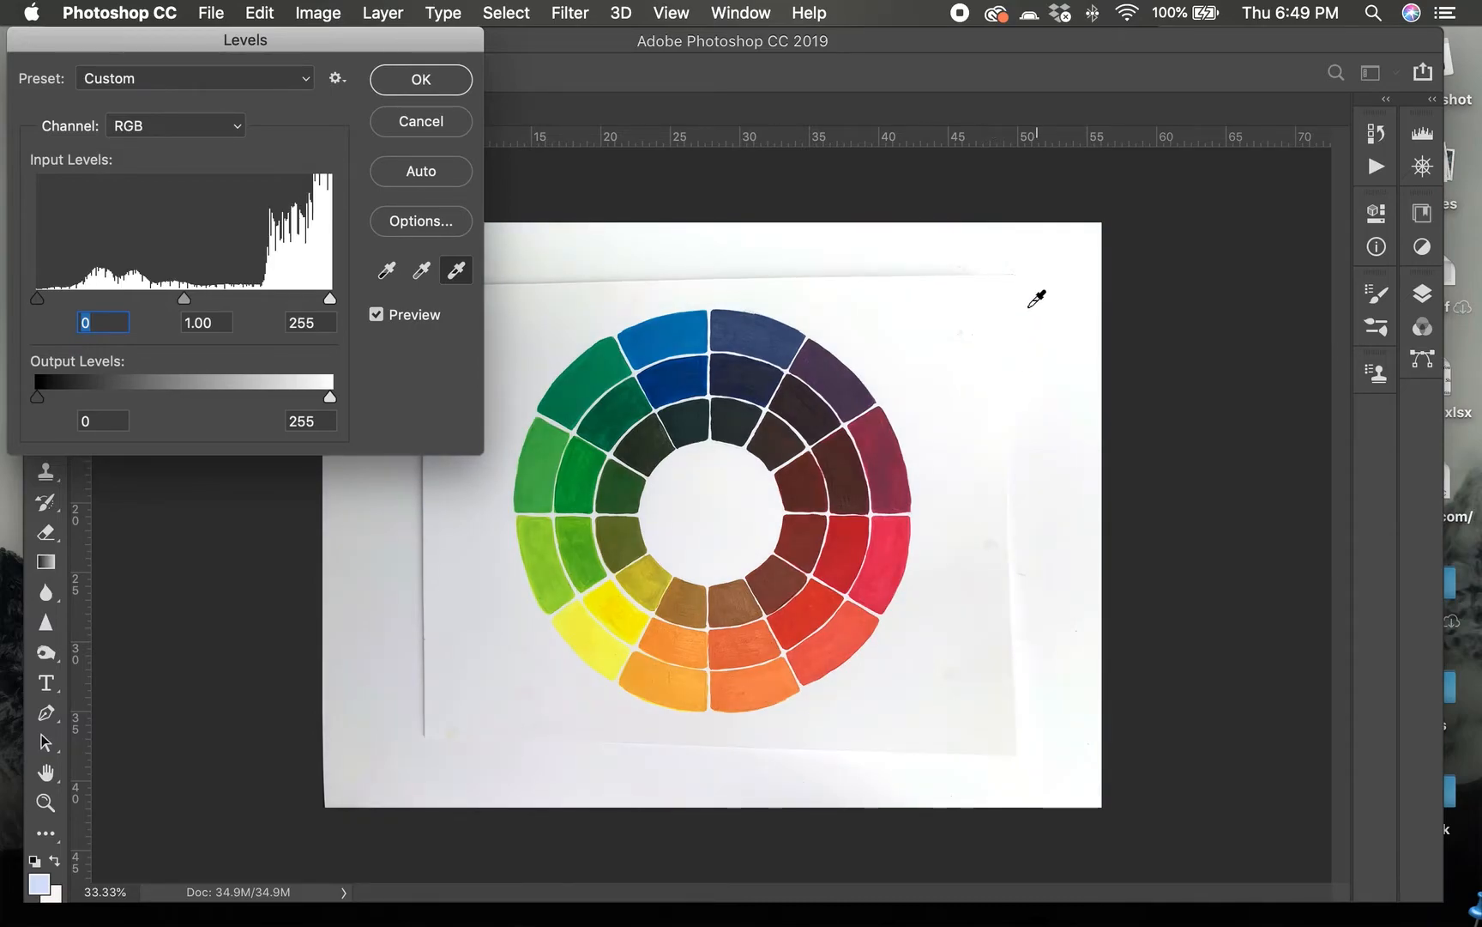
left_click(1026, 308)
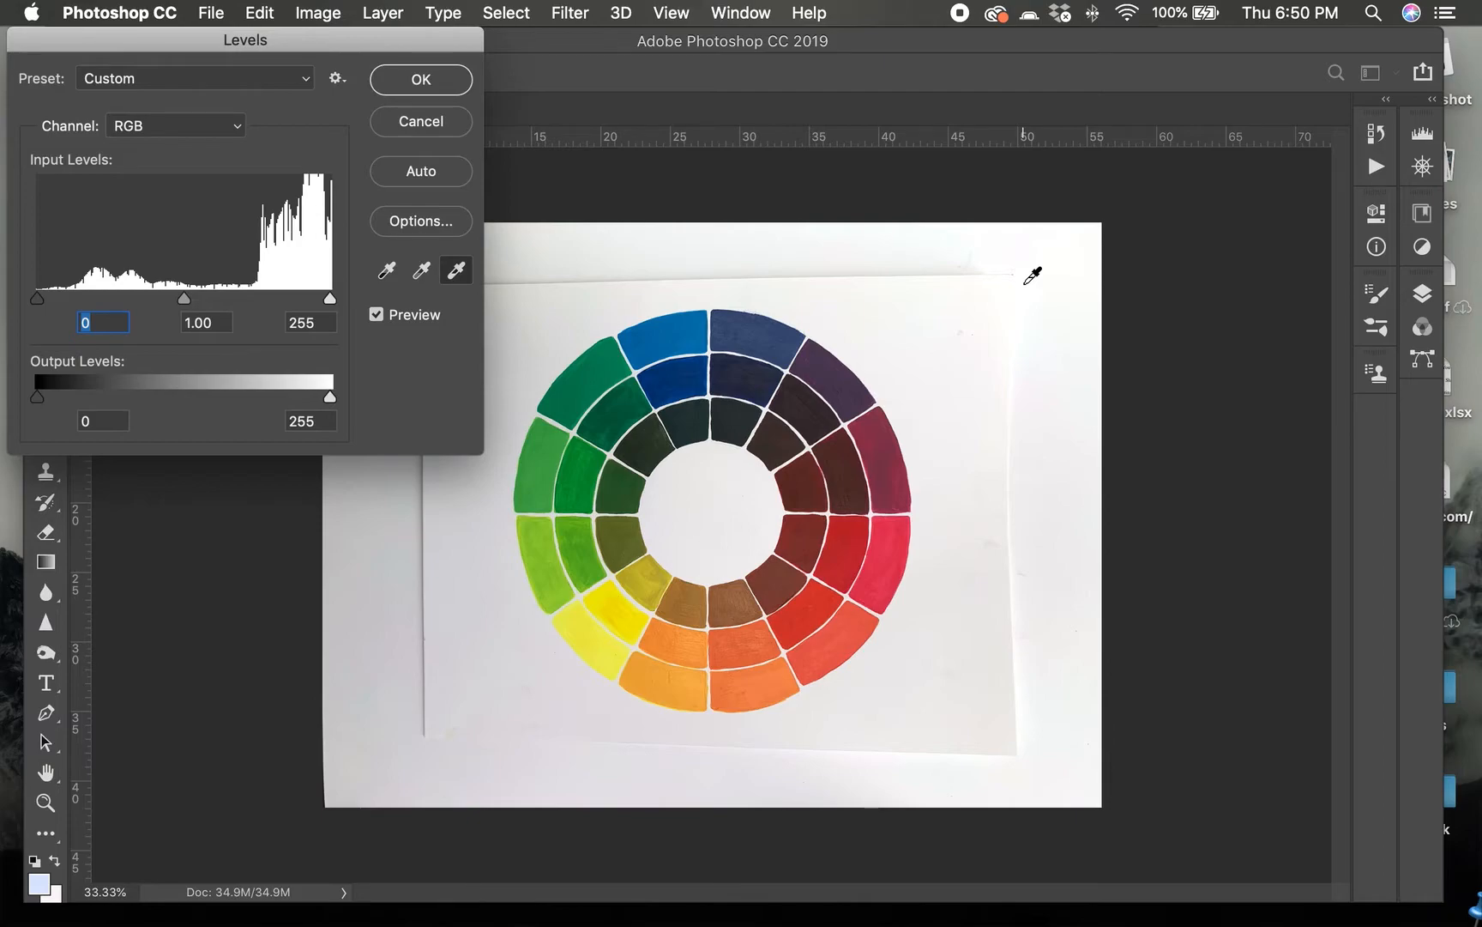
left_click(1033, 275)
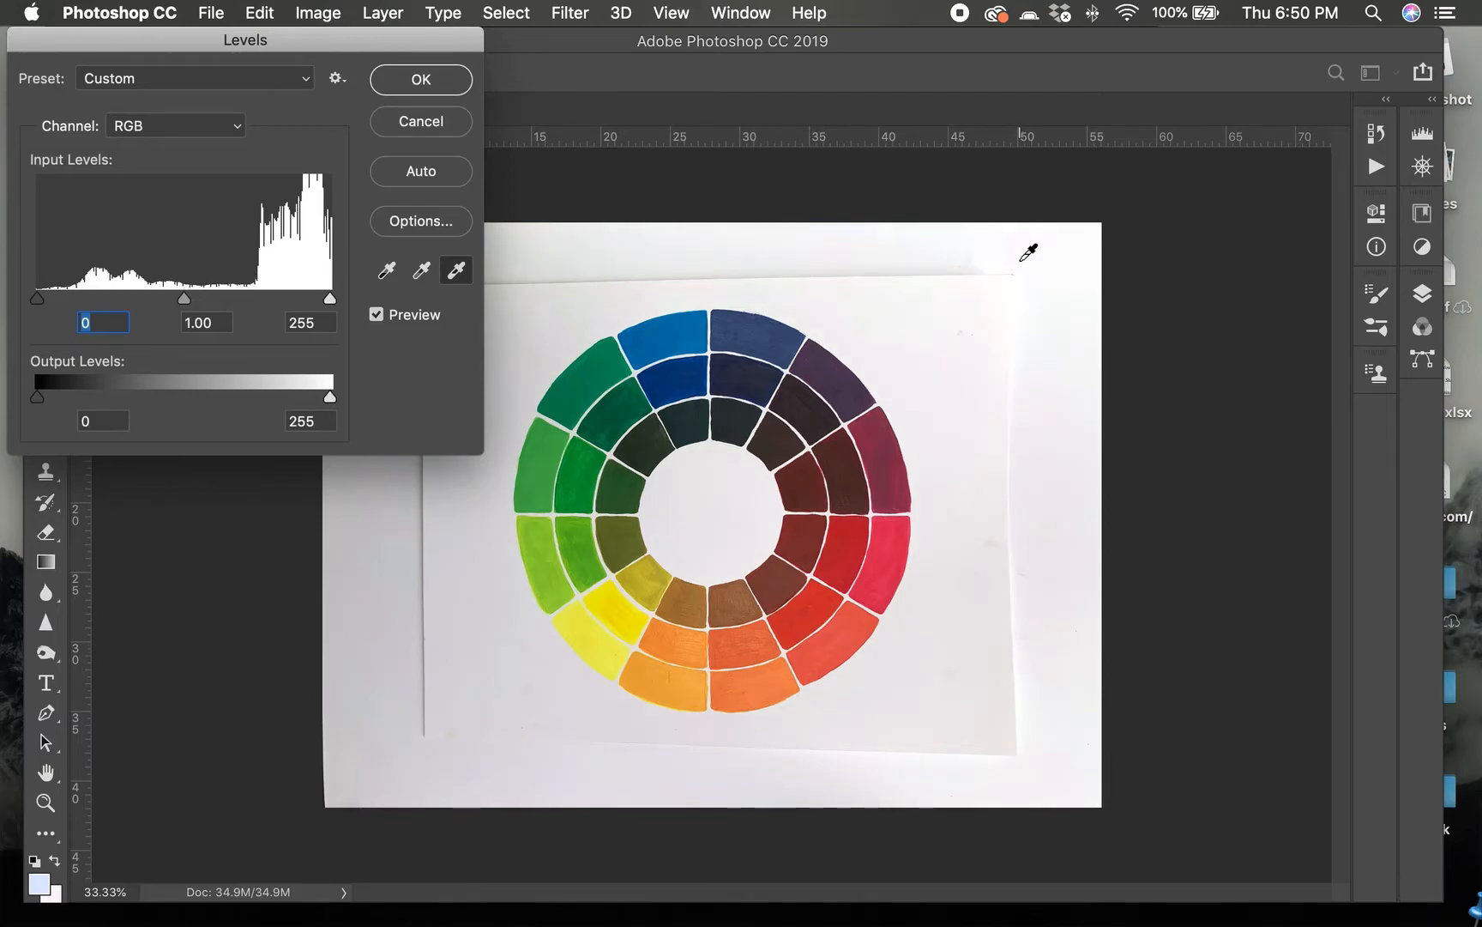
left_click(1020, 261)
left_click(1027, 285)
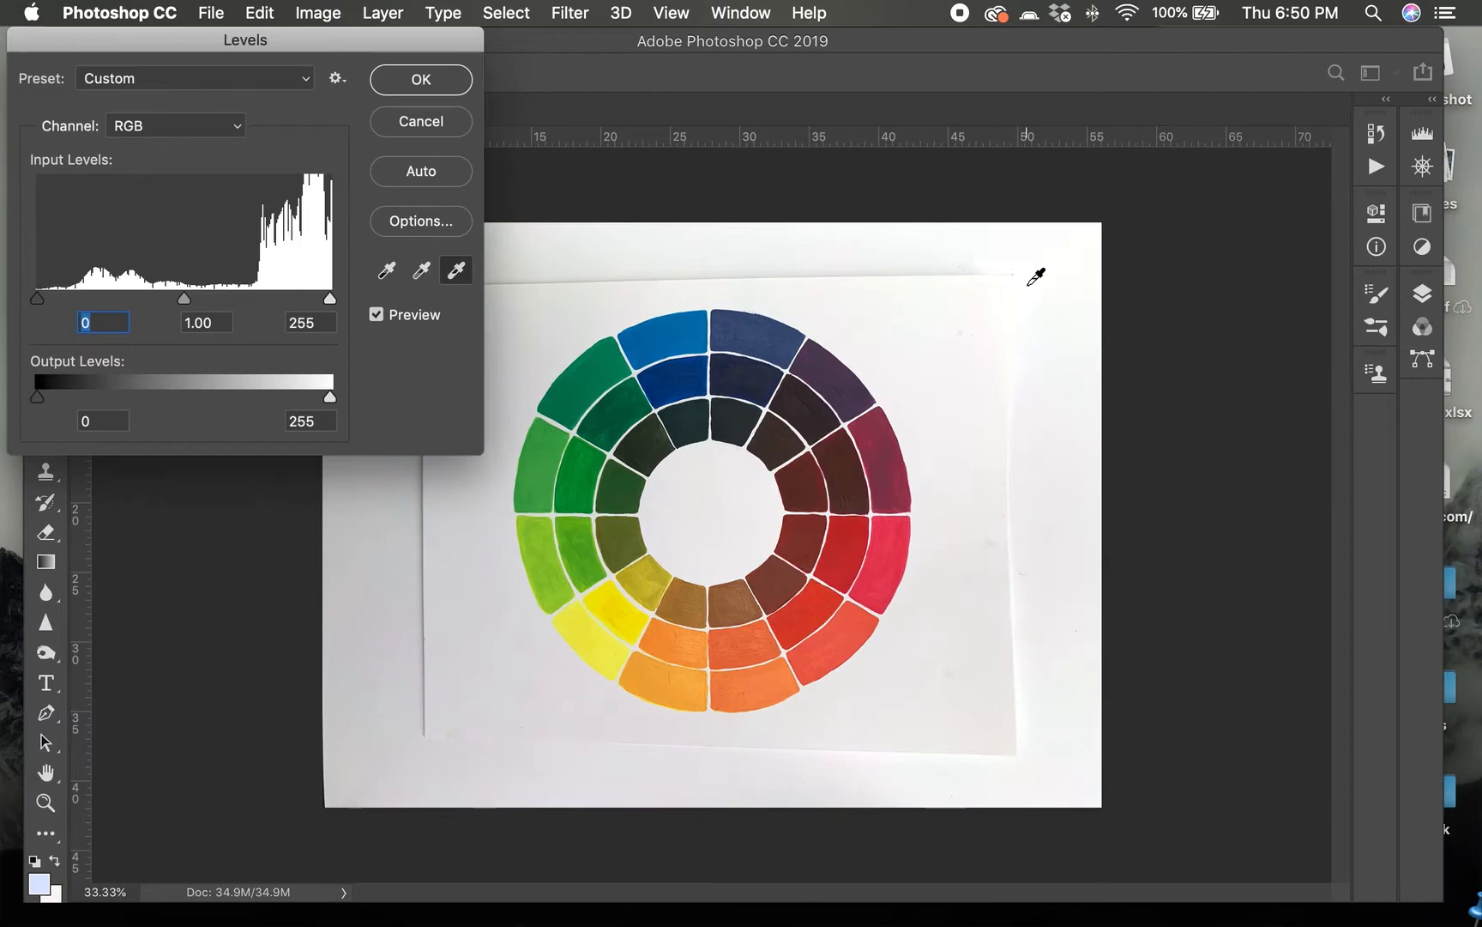
left_click(1014, 298)
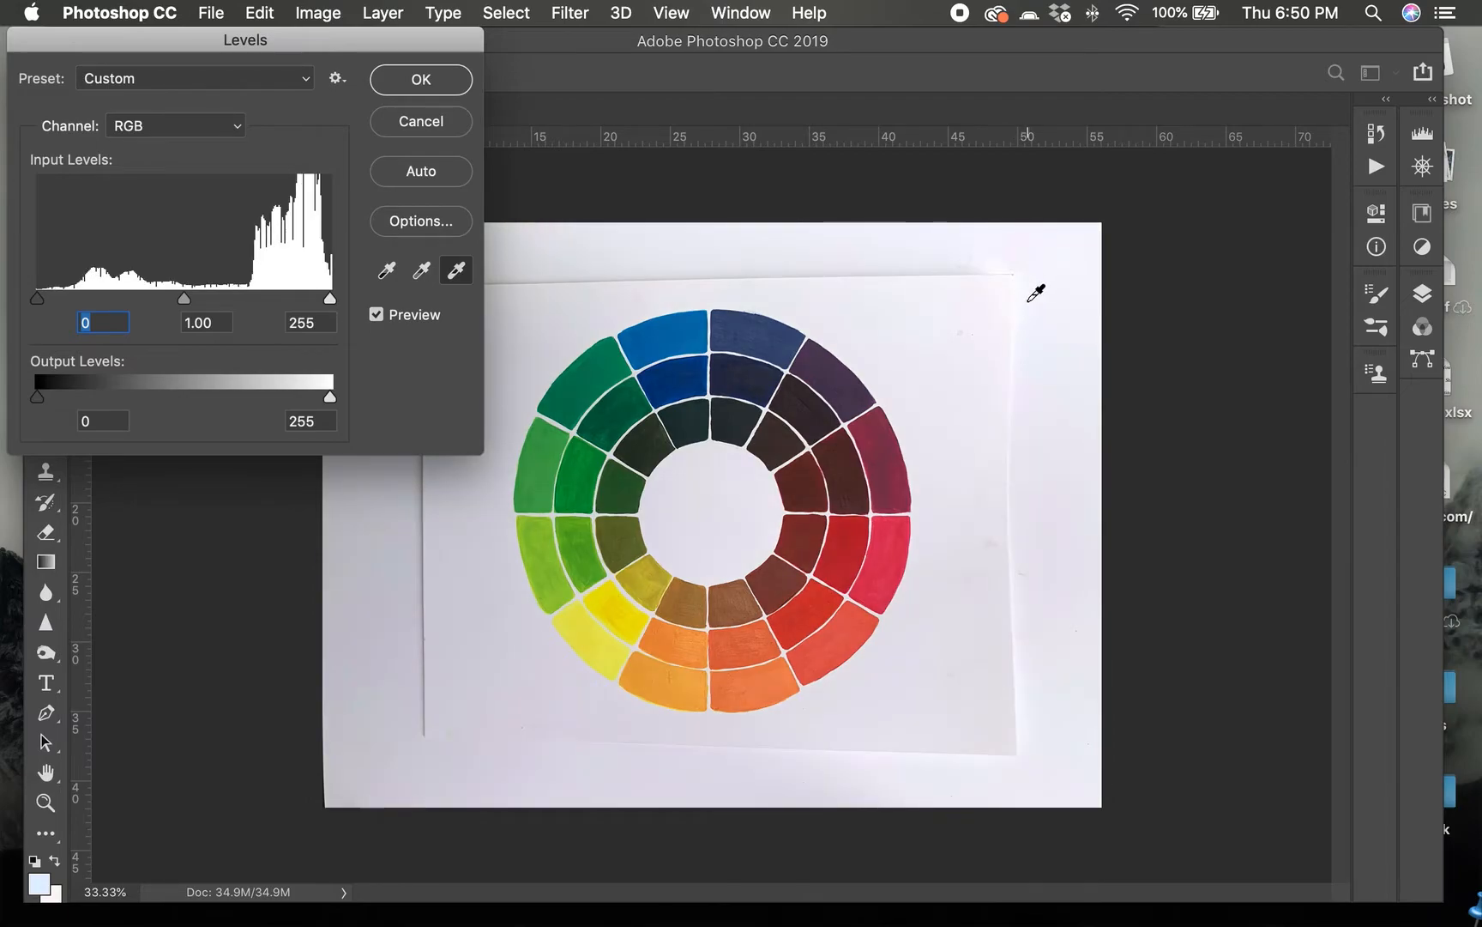
left_click(1023, 302)
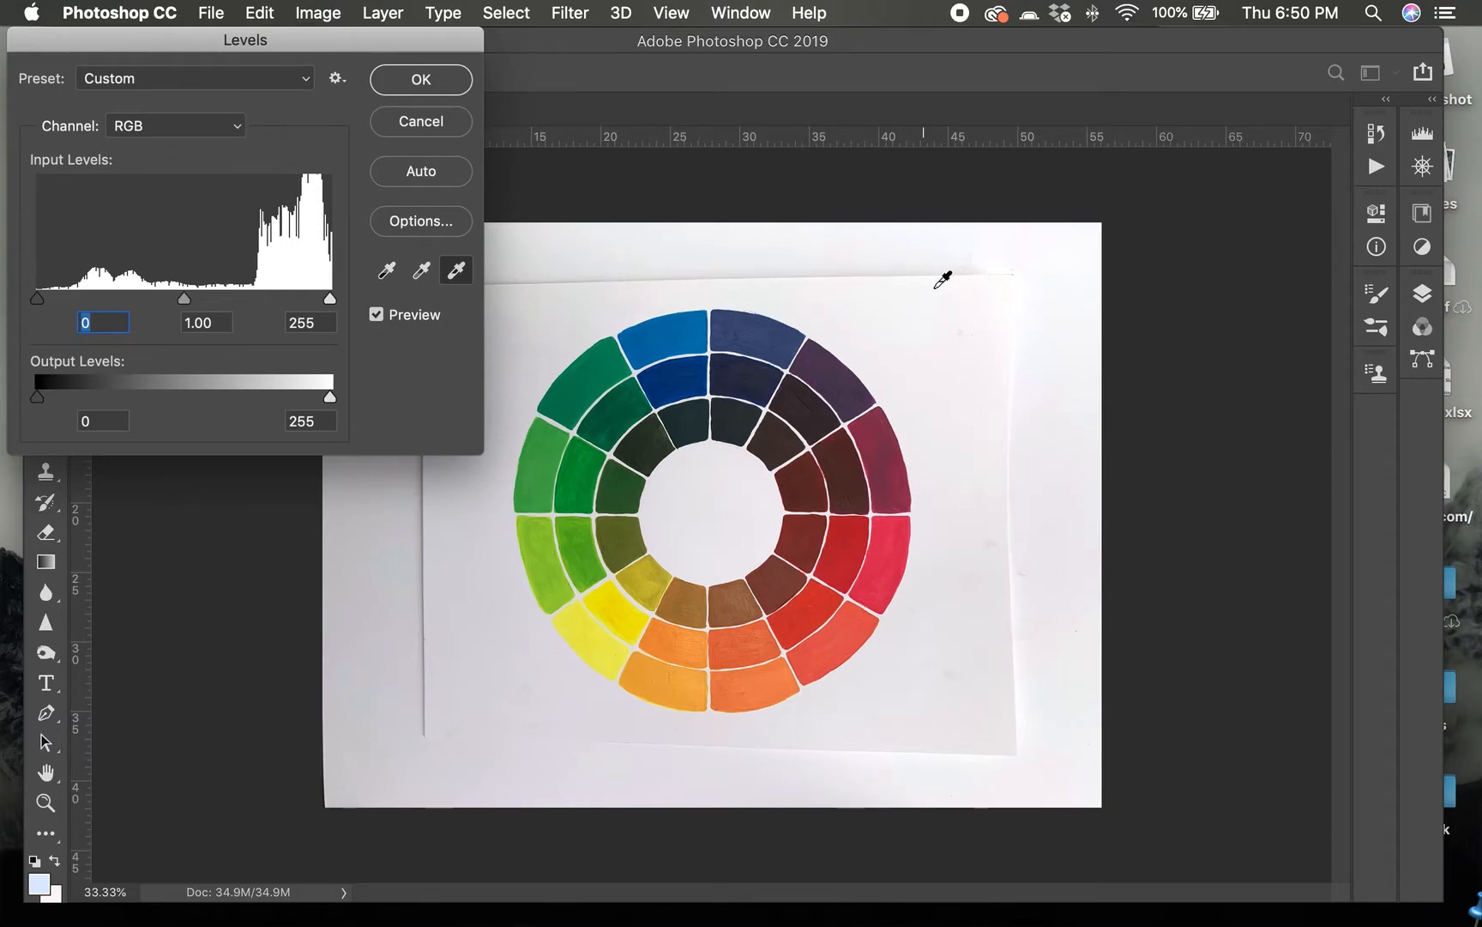
left_click(422, 80)
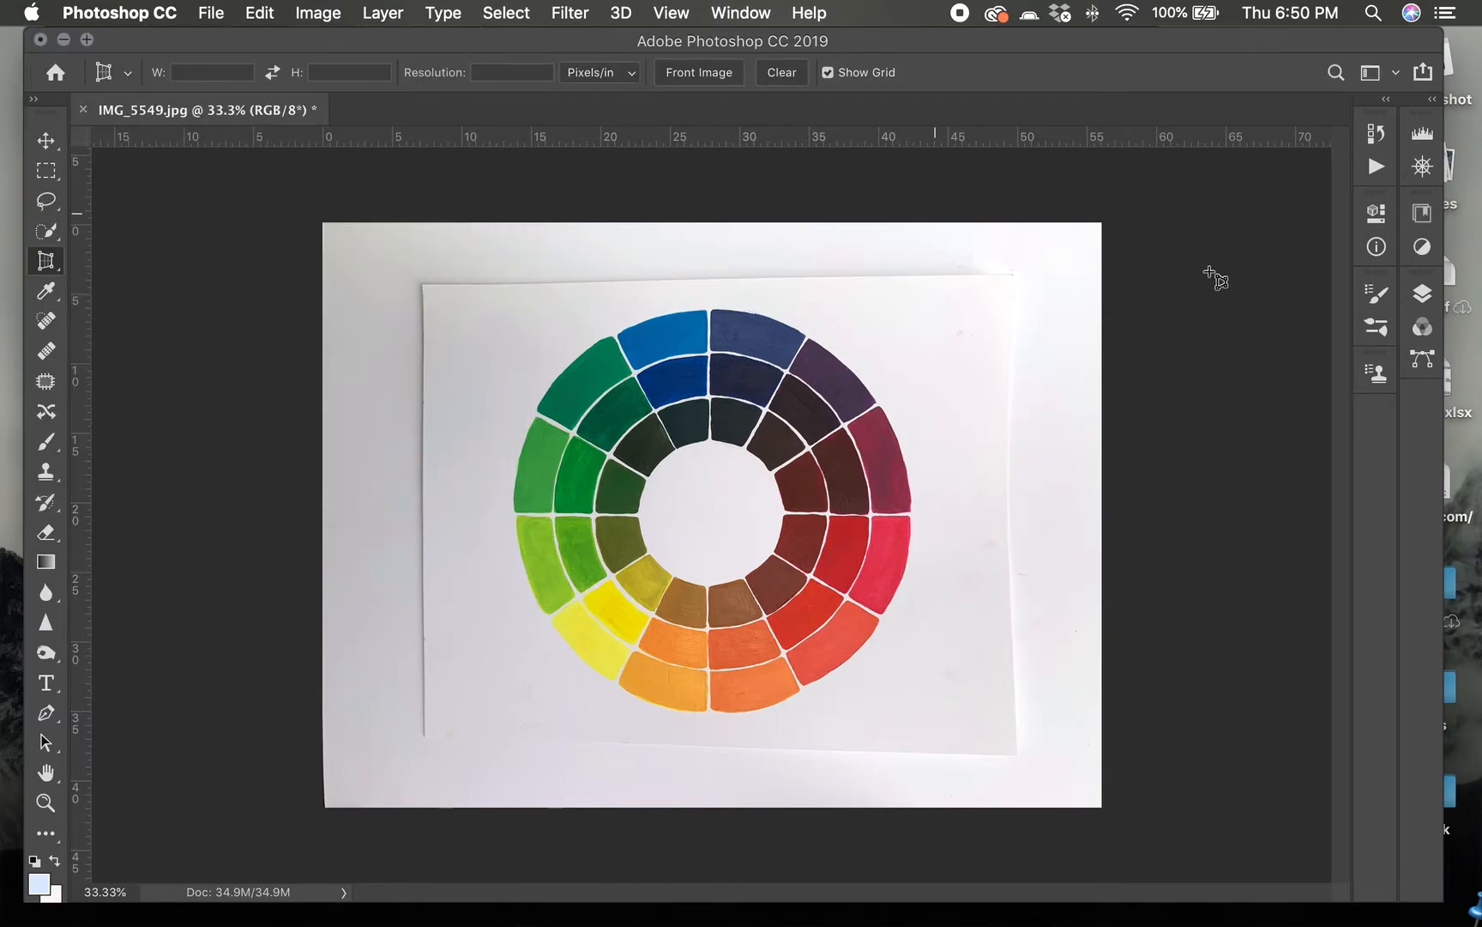
Step: Change the workspace background around the image to a custom near-white color
left_click(49, 140)
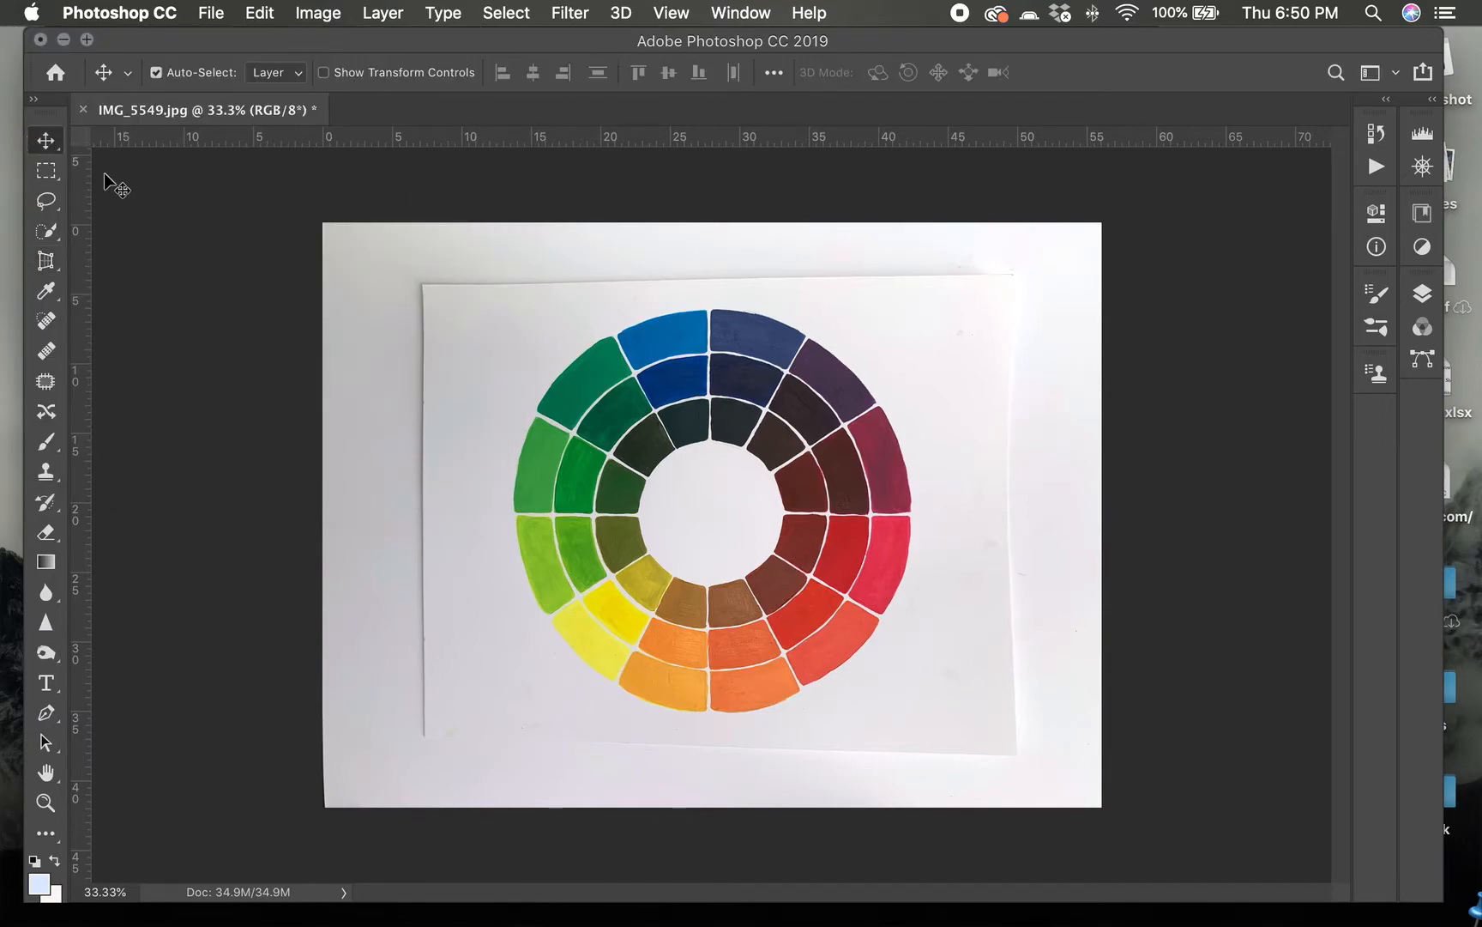
right_click(228, 307)
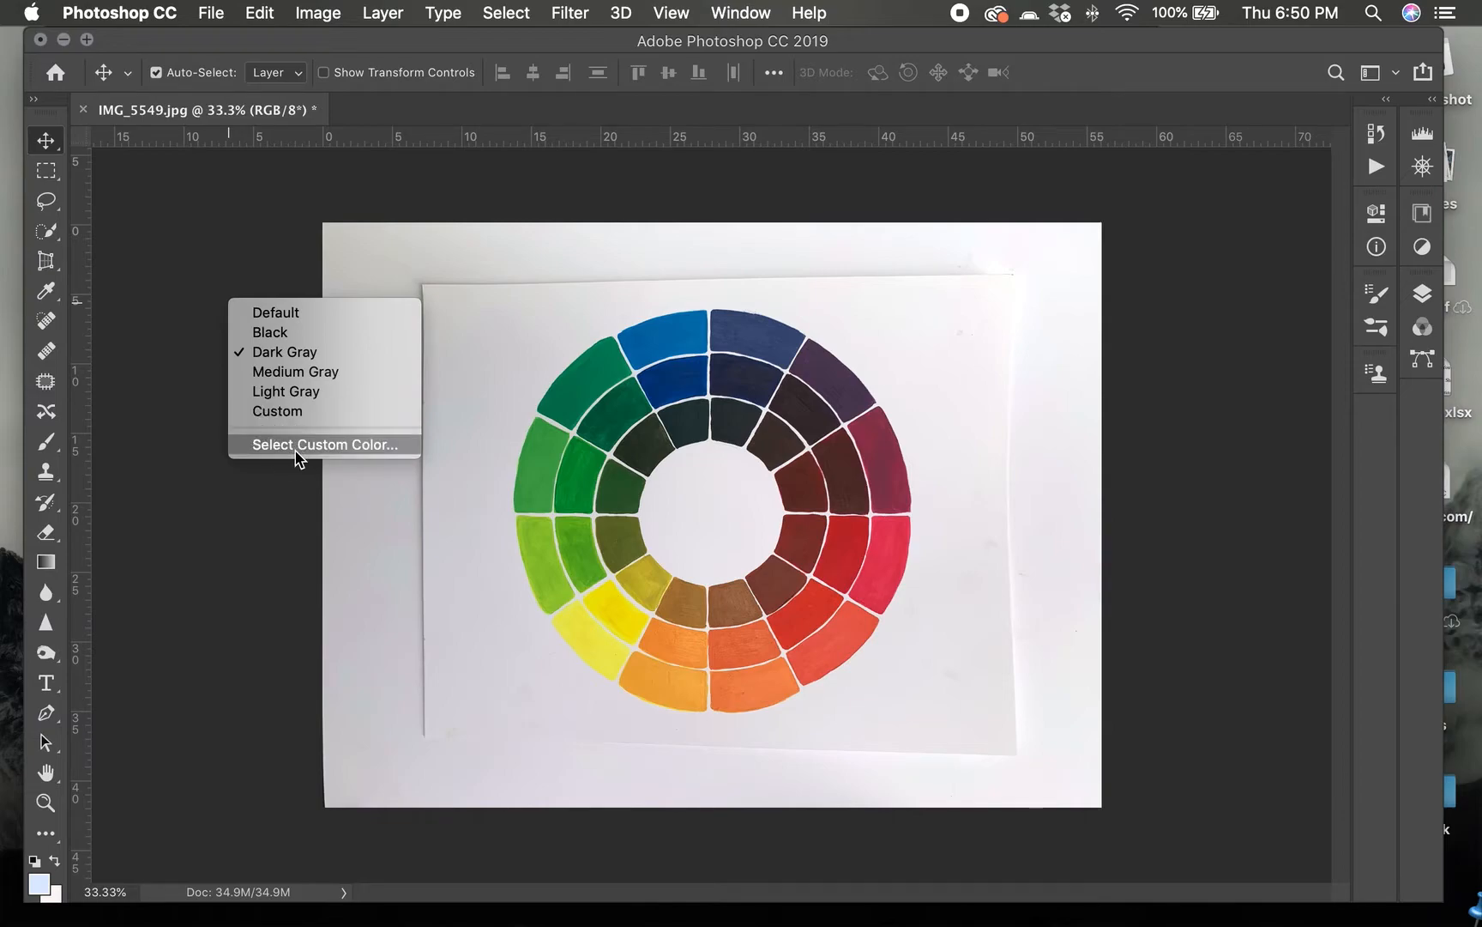
left_click(296, 451)
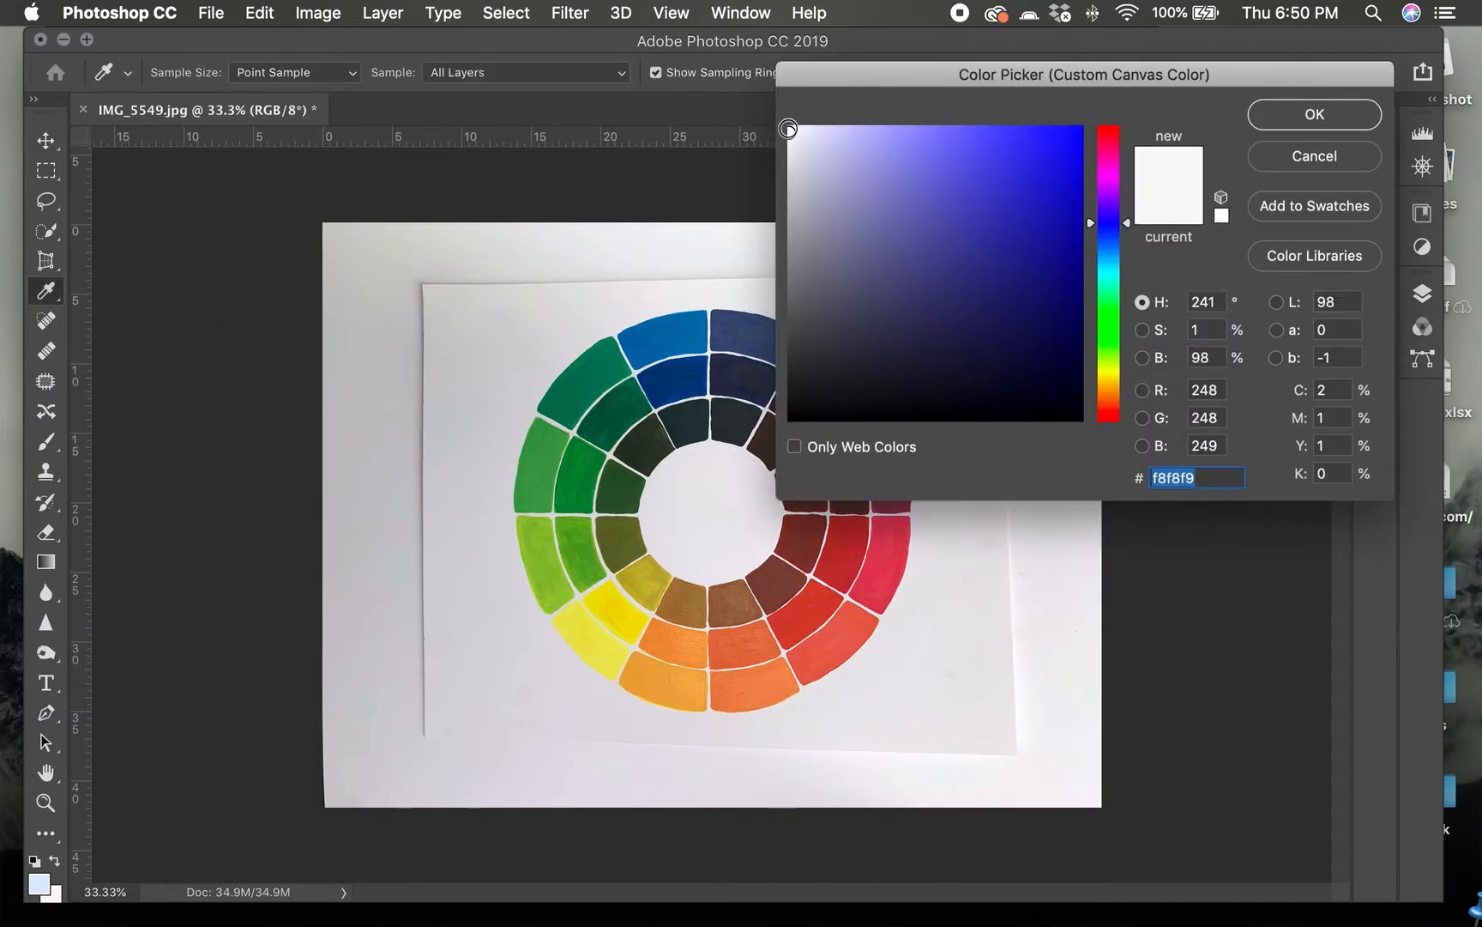
left_click(791, 127)
left_click(1309, 125)
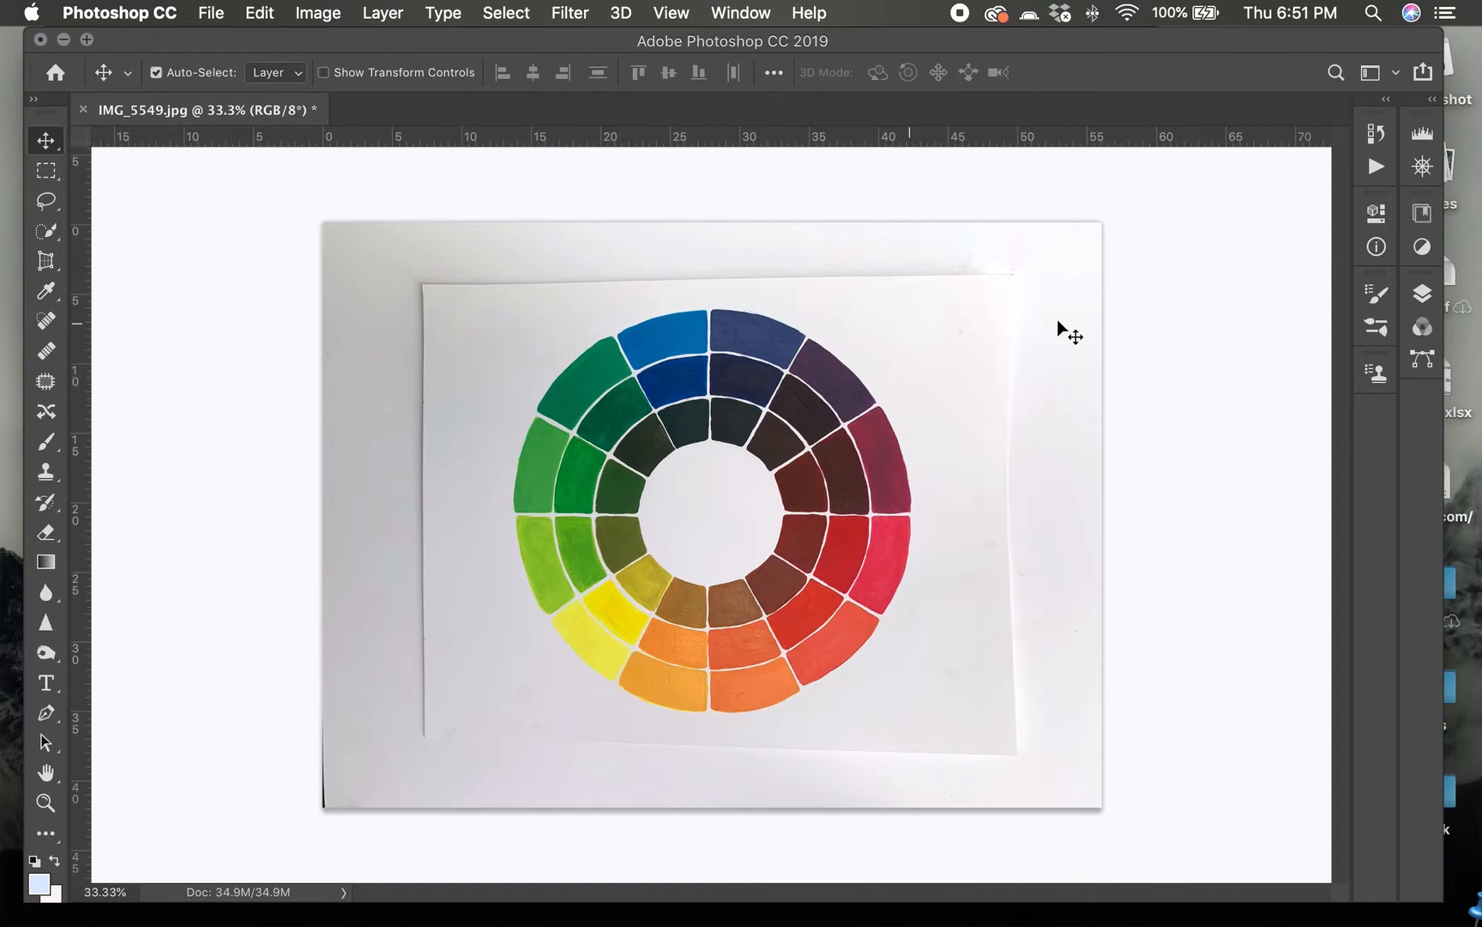
Step: Reset the Levels white point by sampling the white paper near the artwork sheet's upper-right corner, and apply the adjustment
left_click(317, 12)
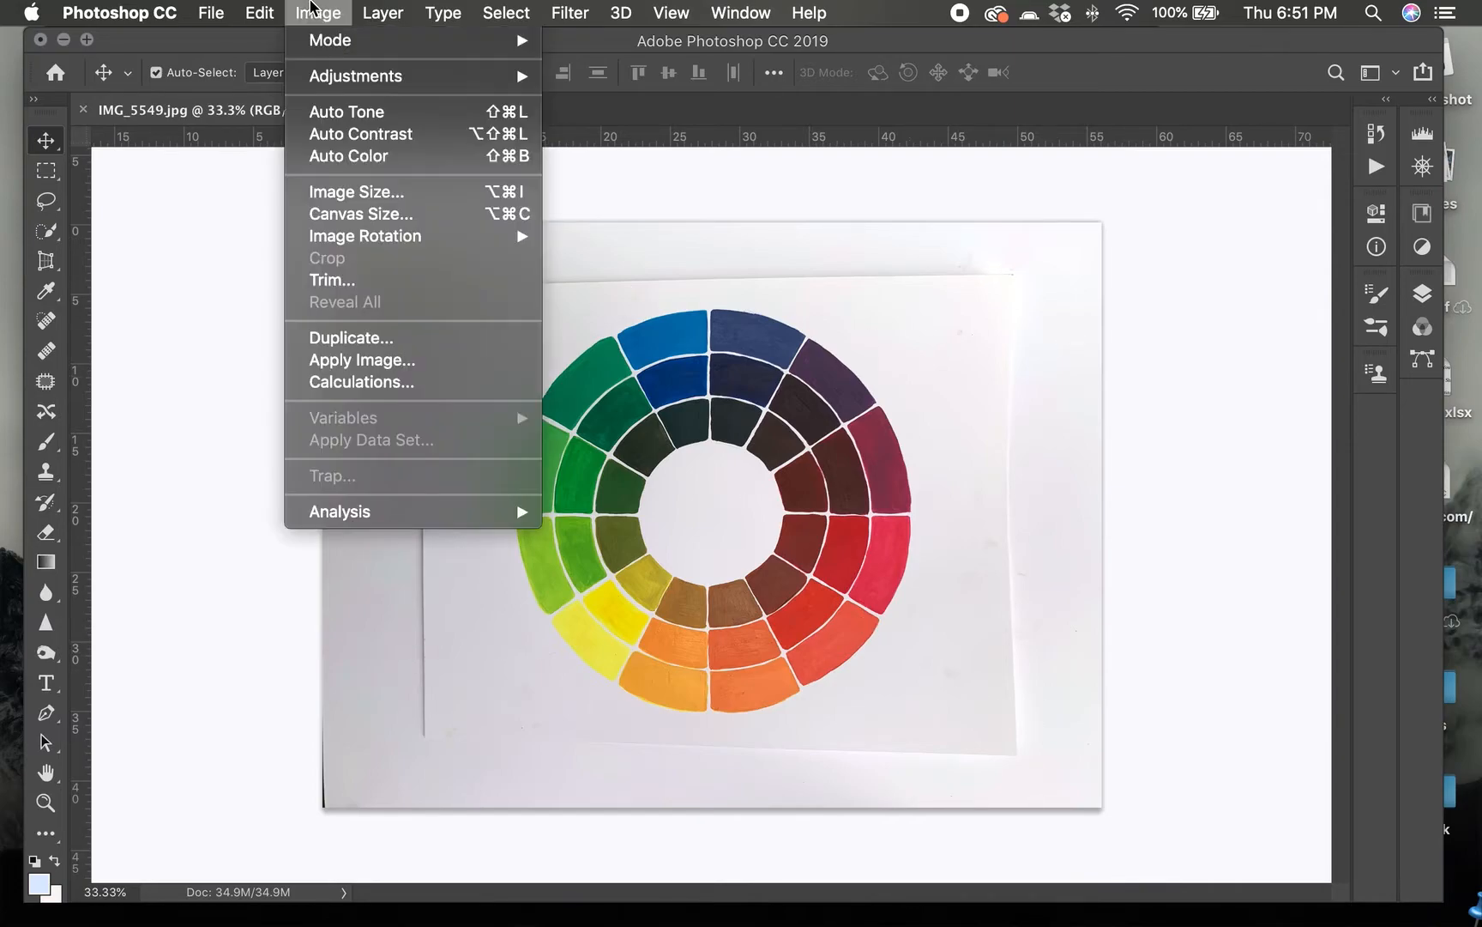
mouse_move(343, 76)
left_click(627, 99)
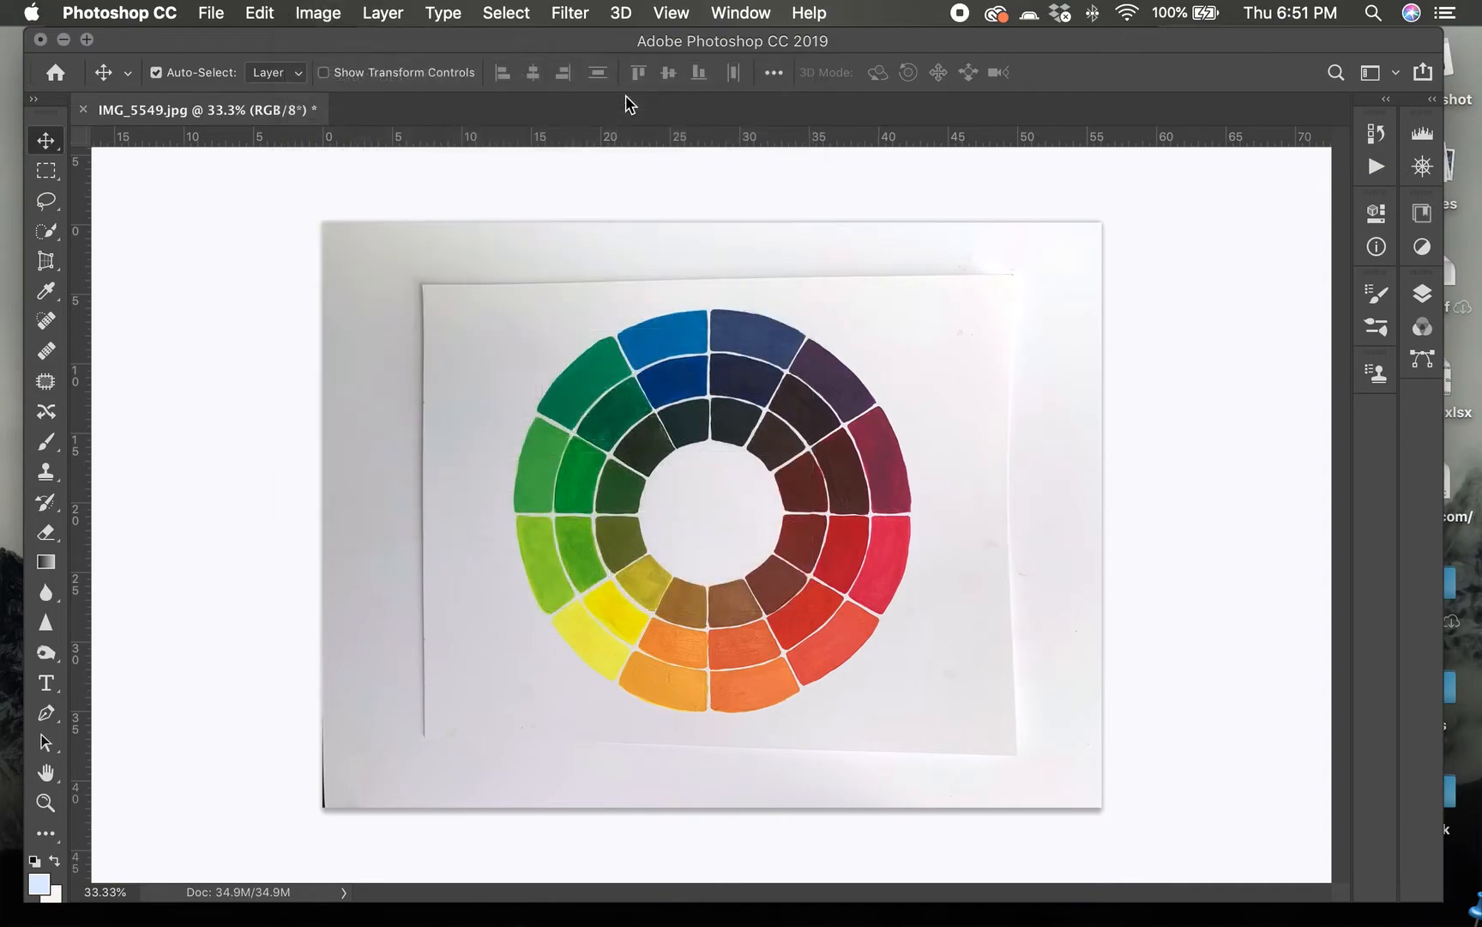
left_click(456, 270)
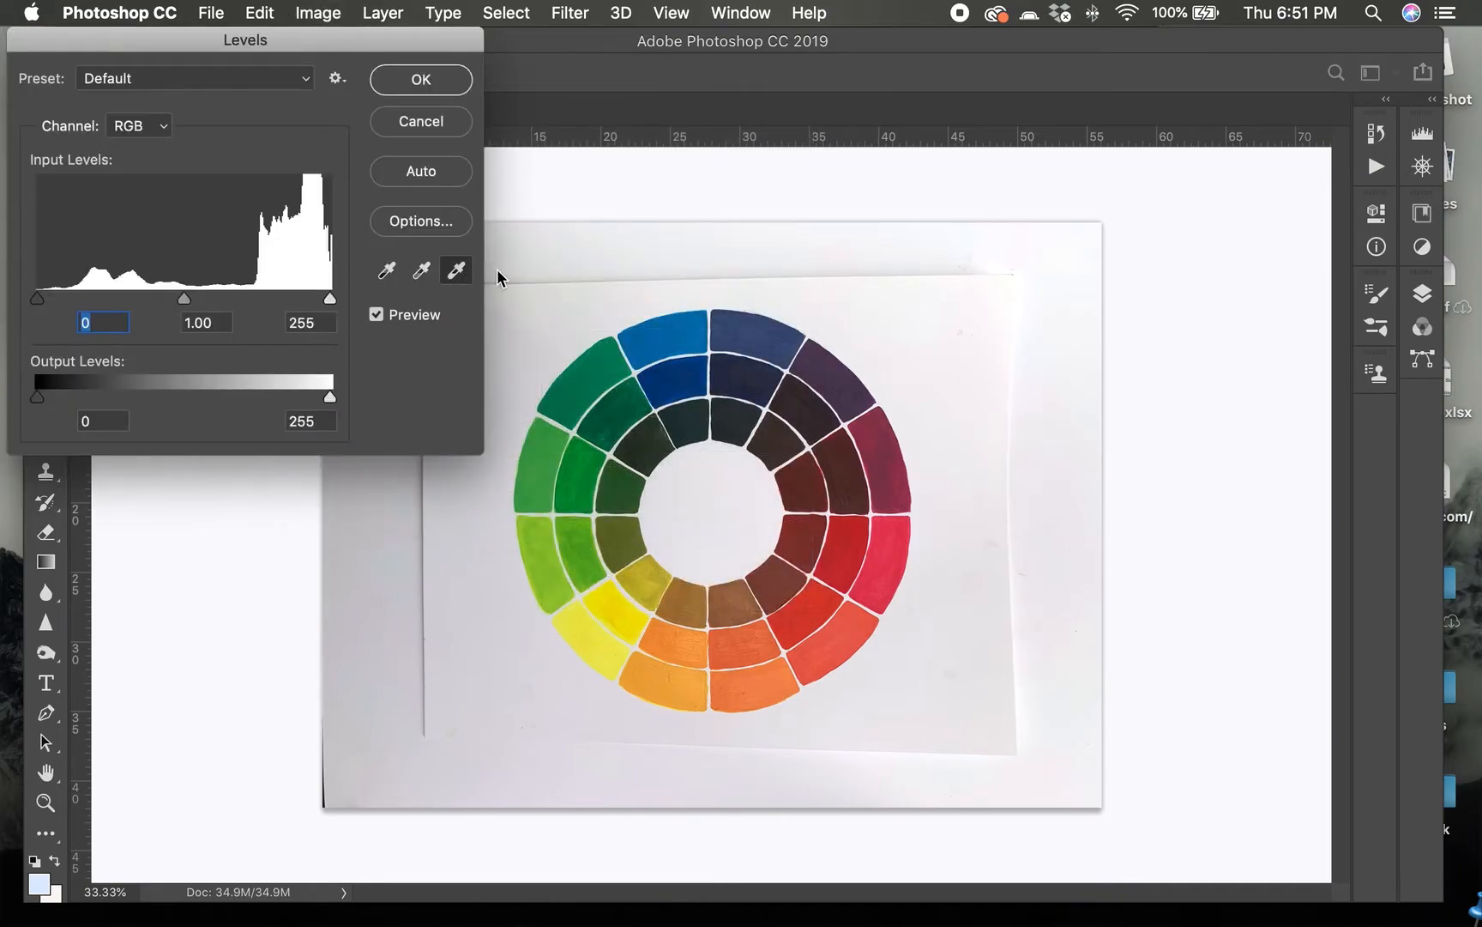
left_click(991, 302)
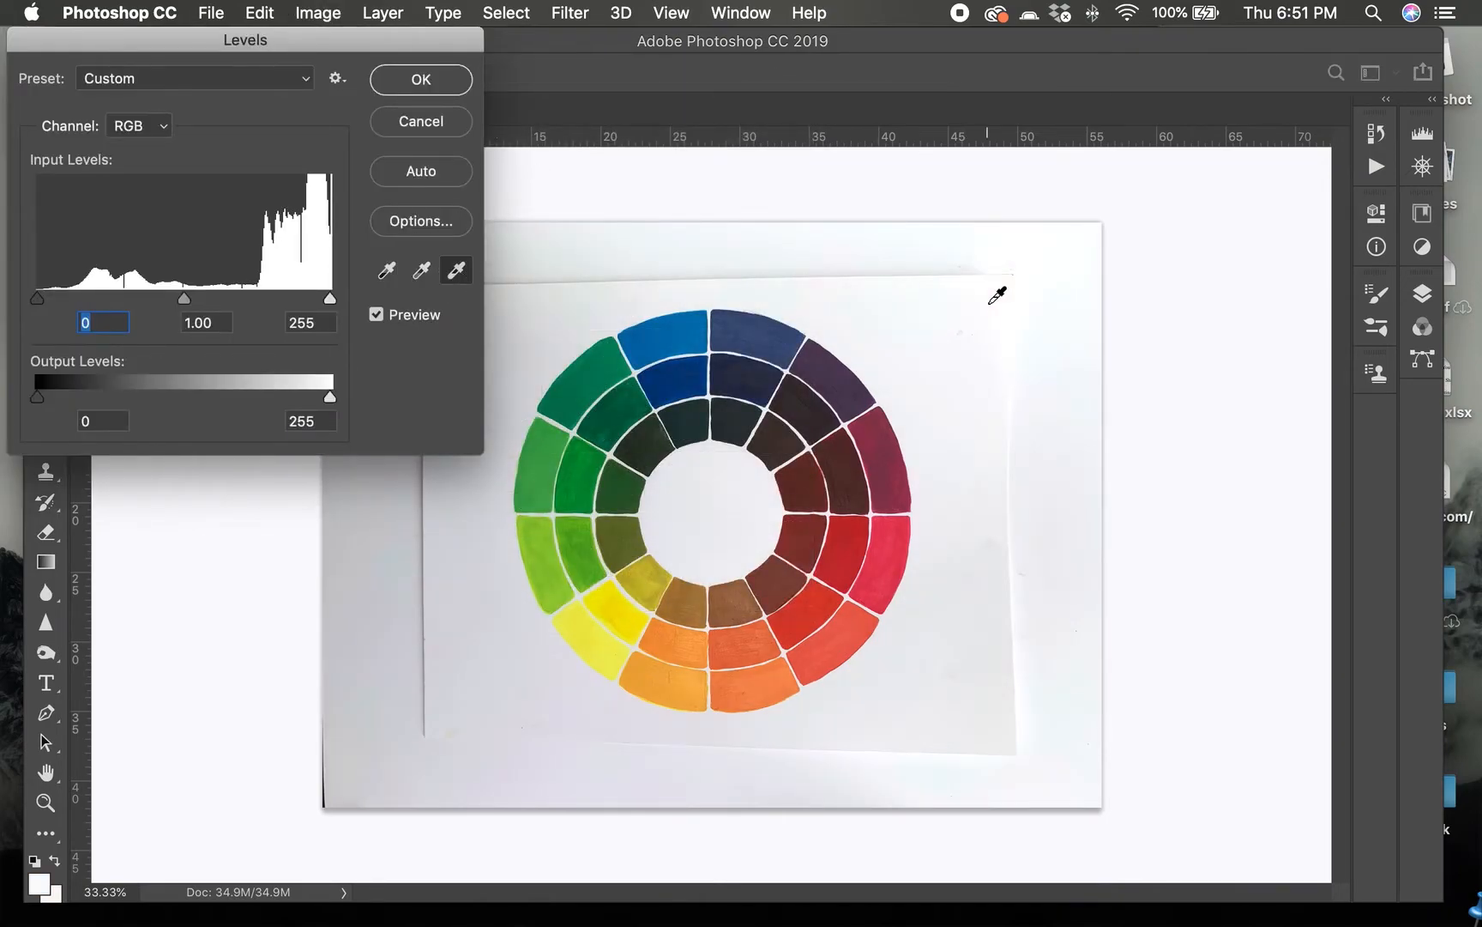
left_click(995, 322)
left_click(1004, 291)
left_click(1011, 282)
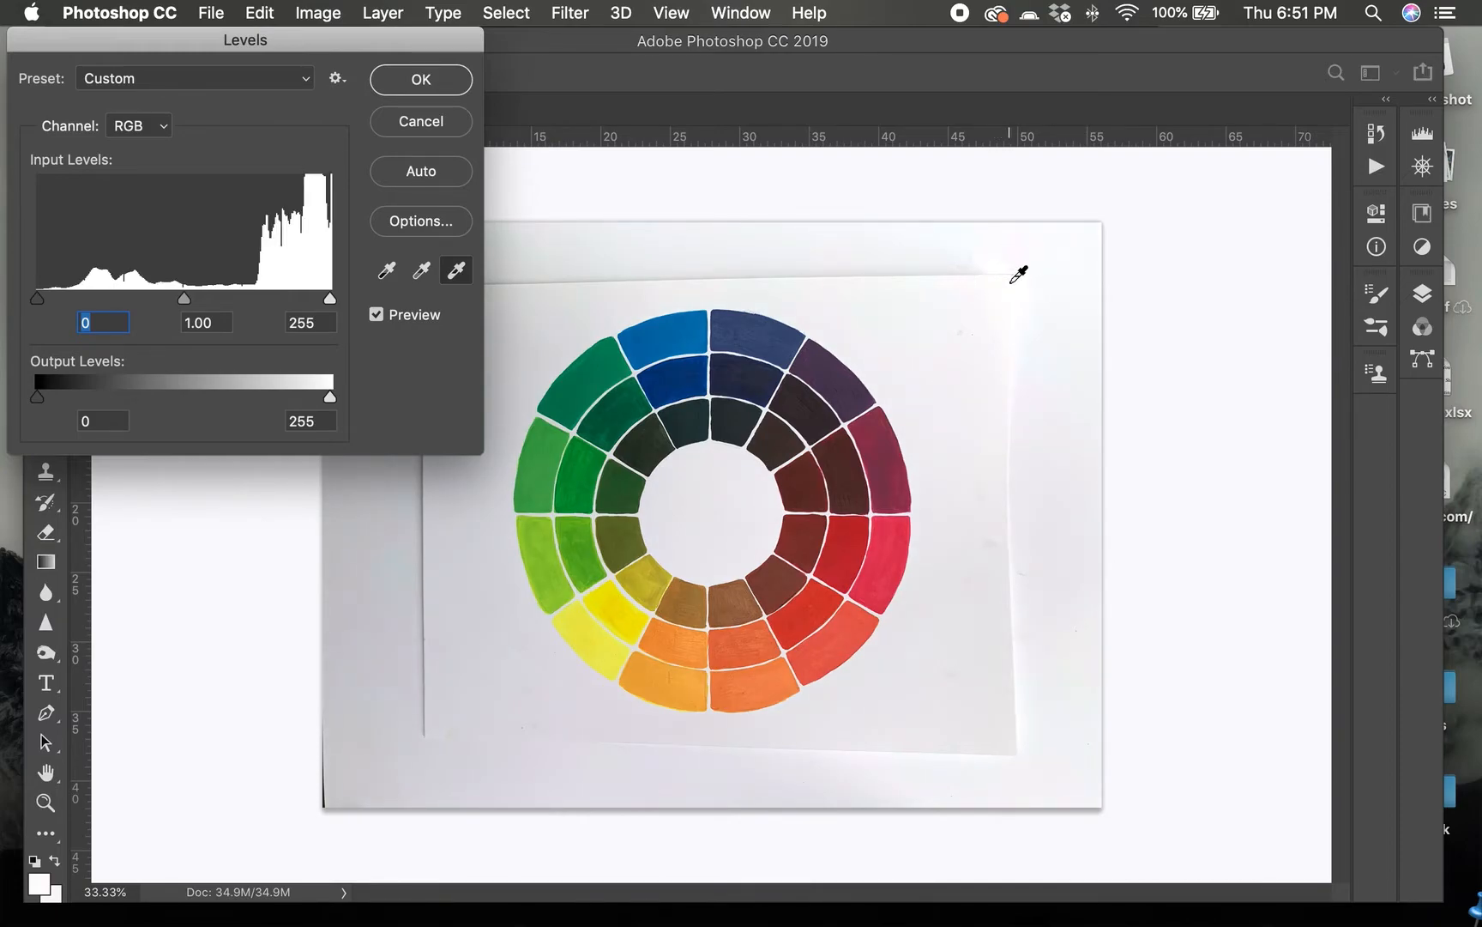
left_click(995, 292)
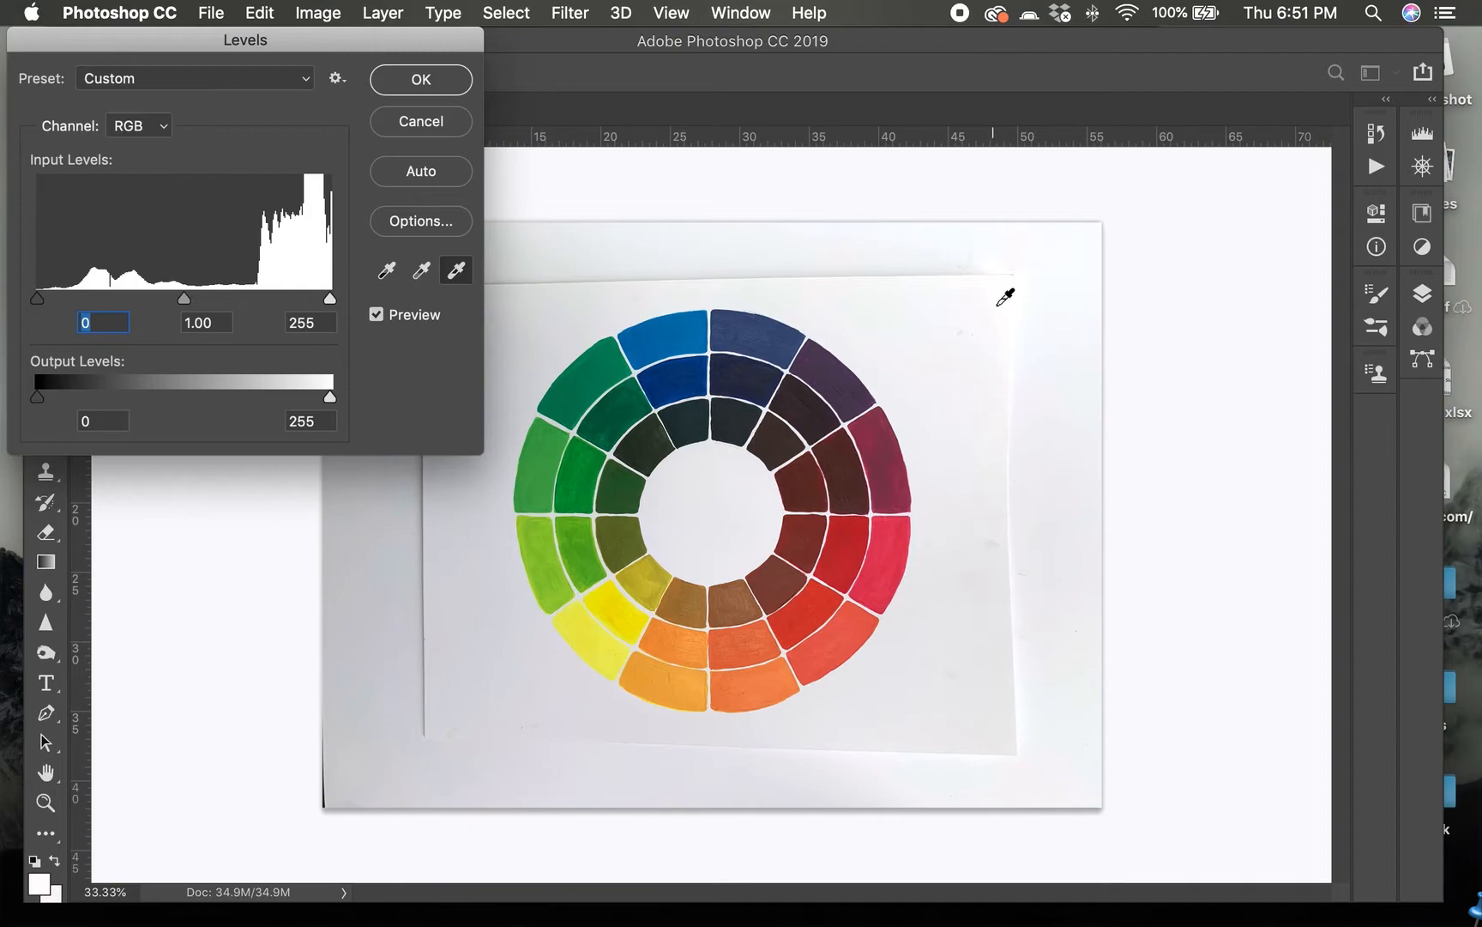
left_click(420, 80)
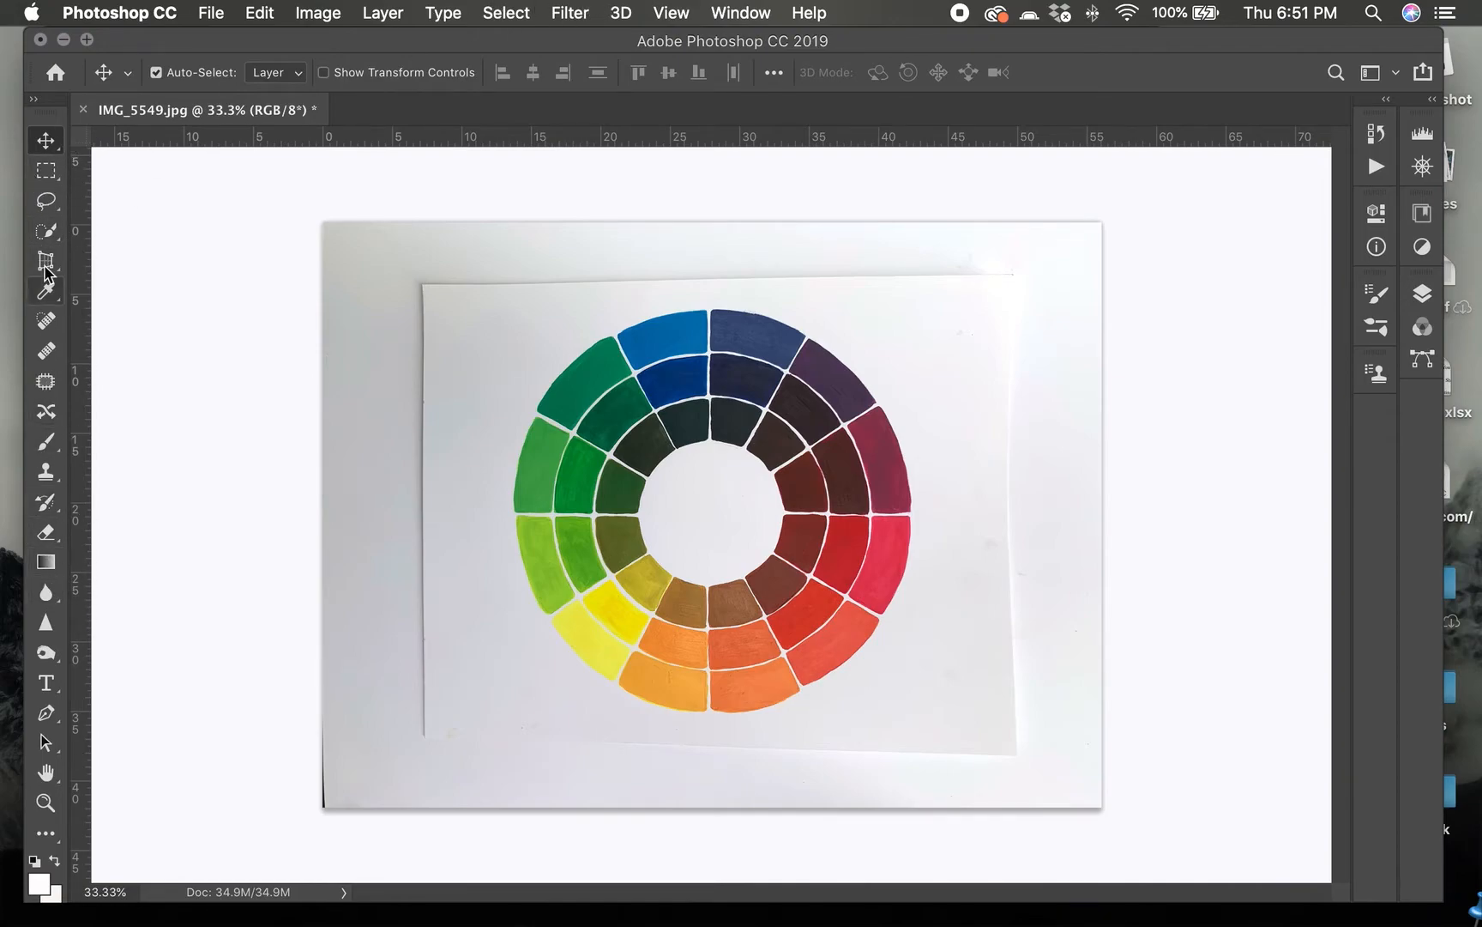
Step: Set the workspace layout to Photography
left_click(671, 12)
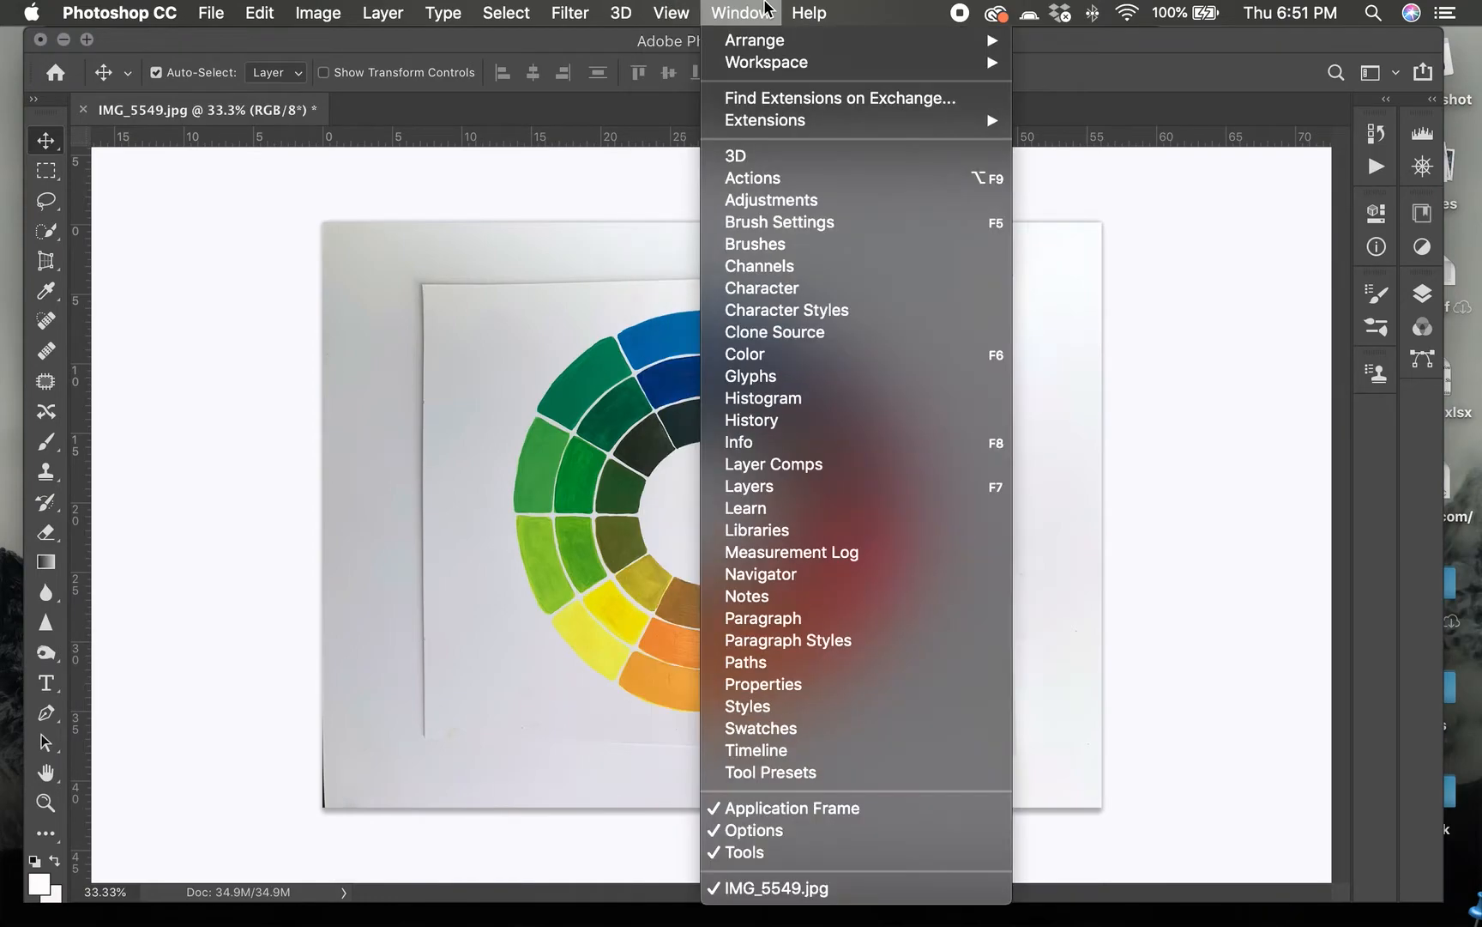
left_click(743, 16)
left_click(743, 13)
mouse_move(748, 64)
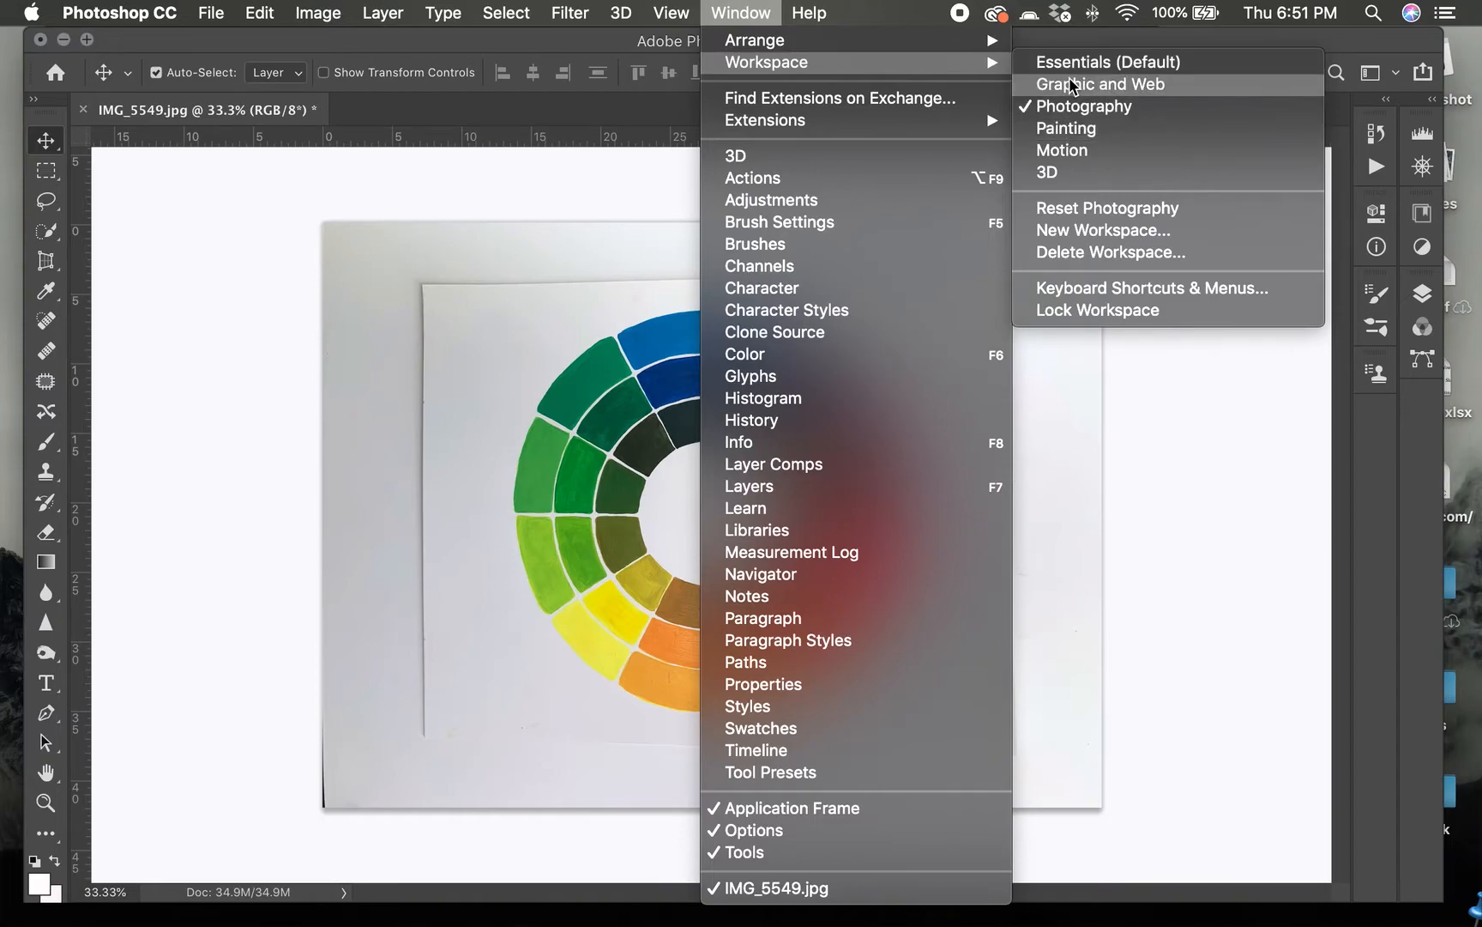
left_click(1056, 106)
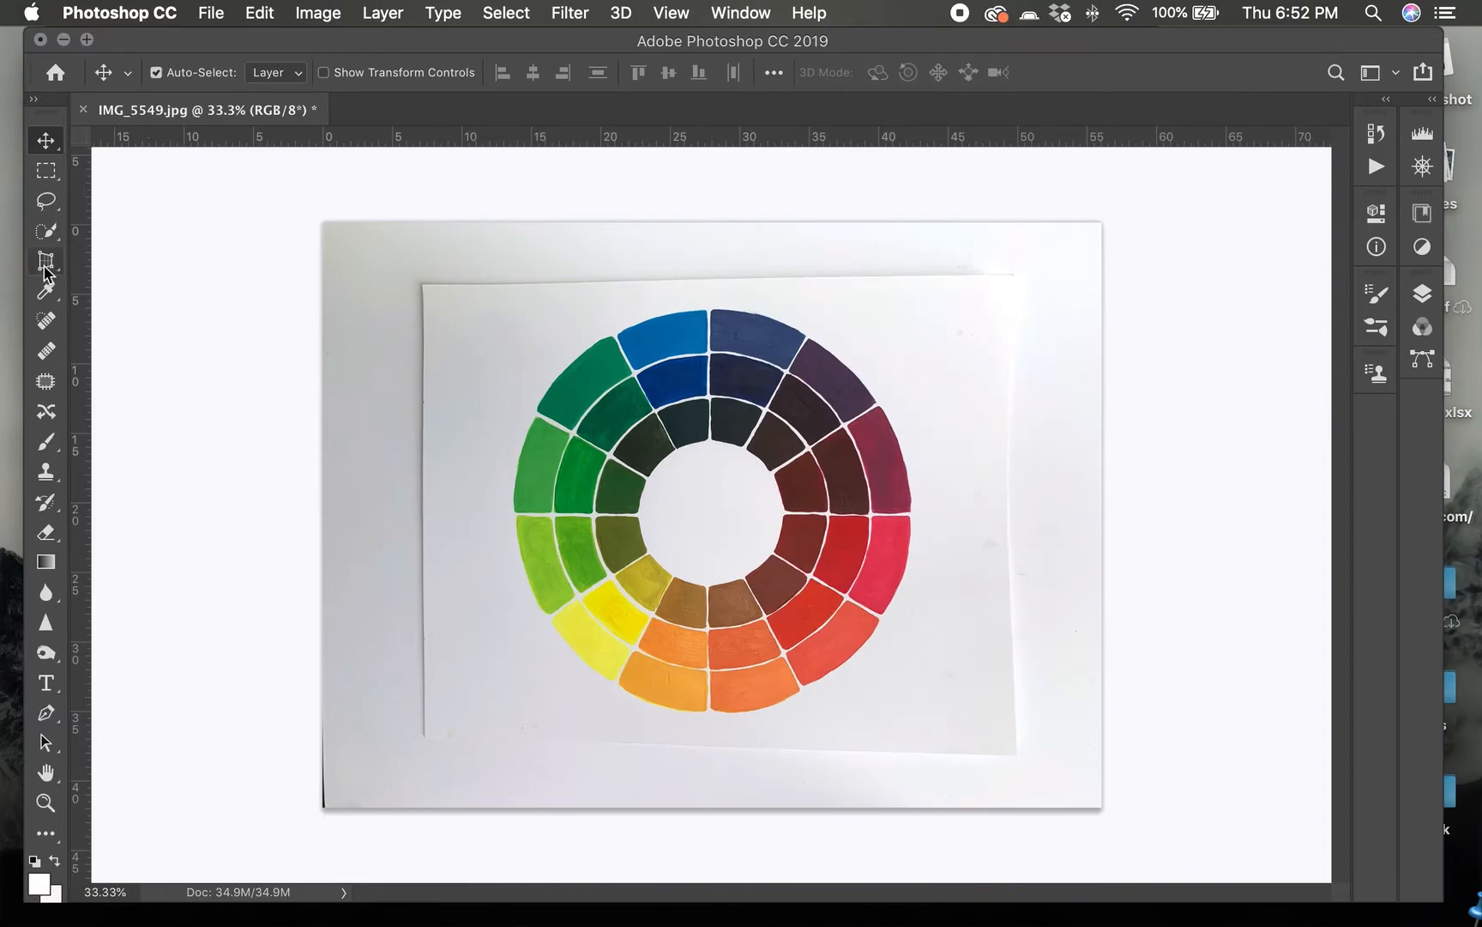
Step: Perspective-crop the photo to the artwork sheet's four corners, pulling the crop's edges slightly inside the paper, and apply the crop
left_click(46, 262)
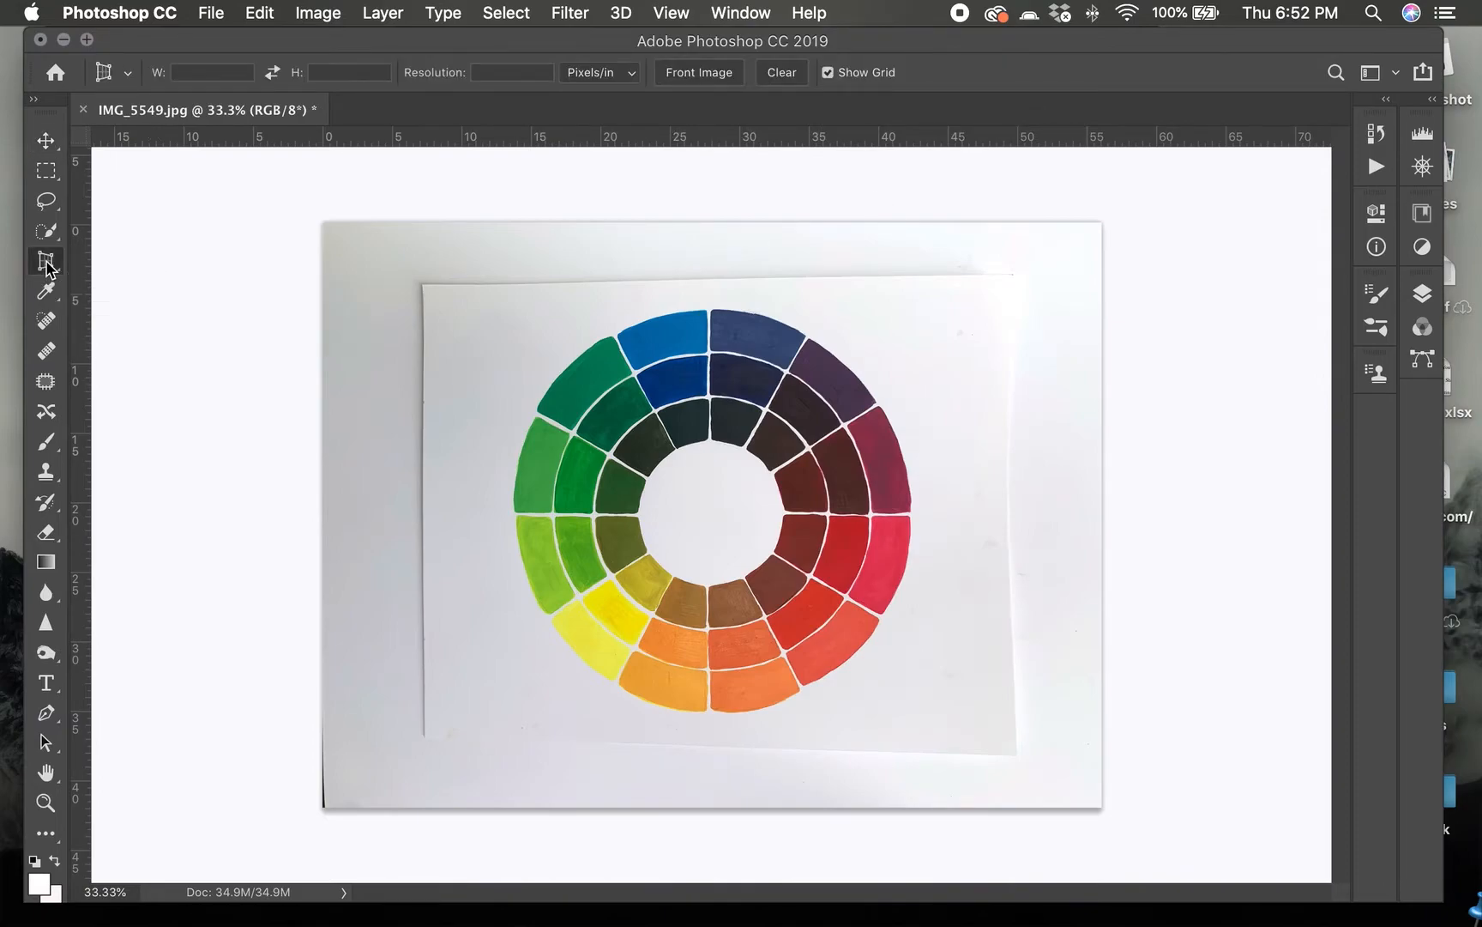
left_click(47, 265)
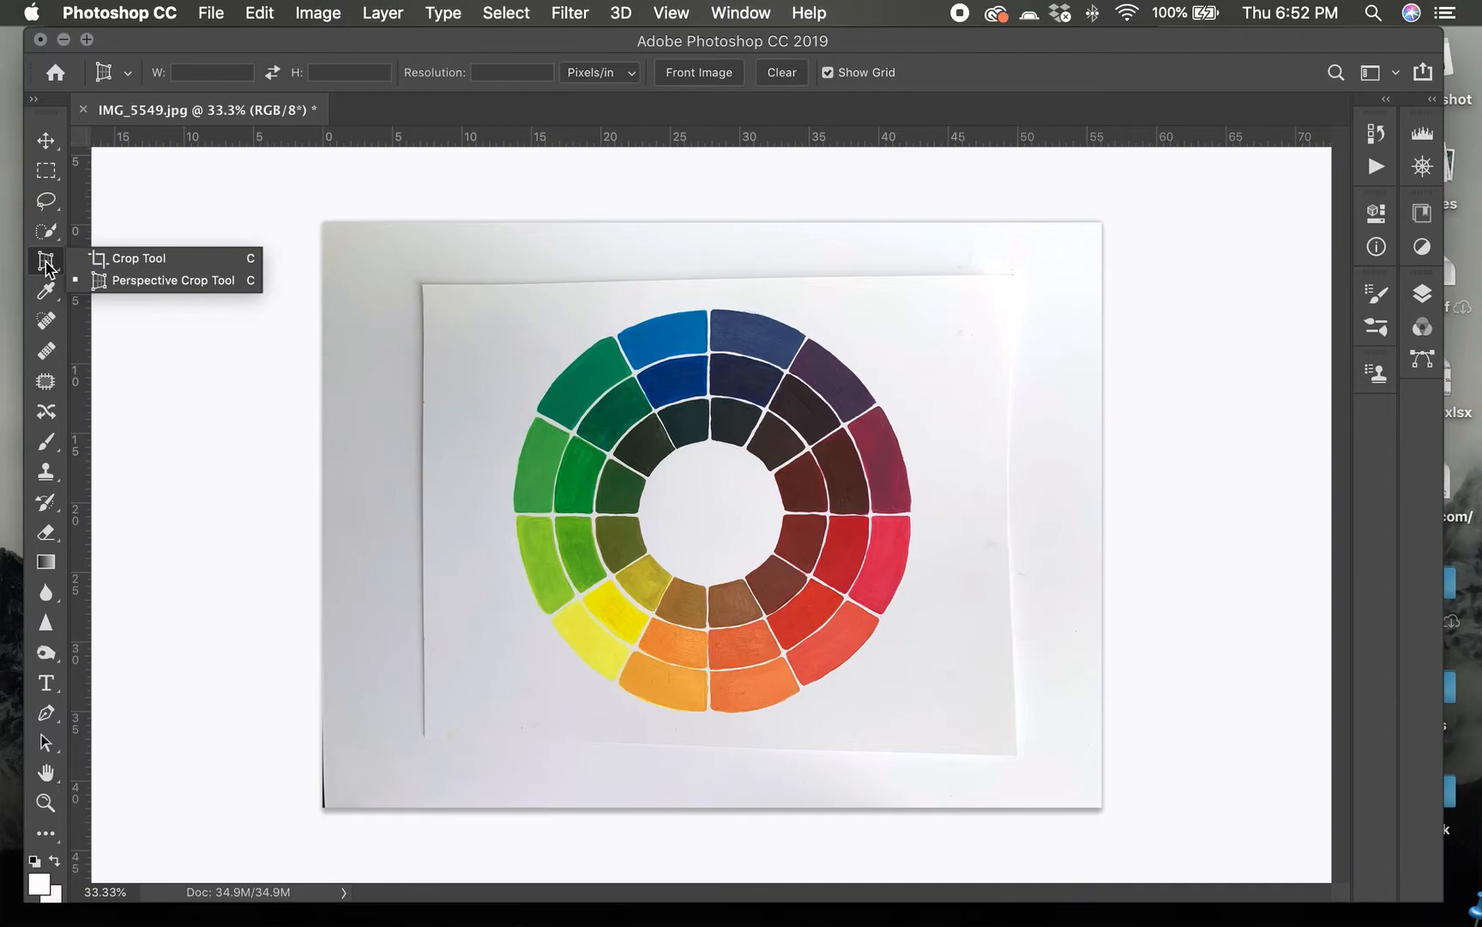
left_click(109, 278)
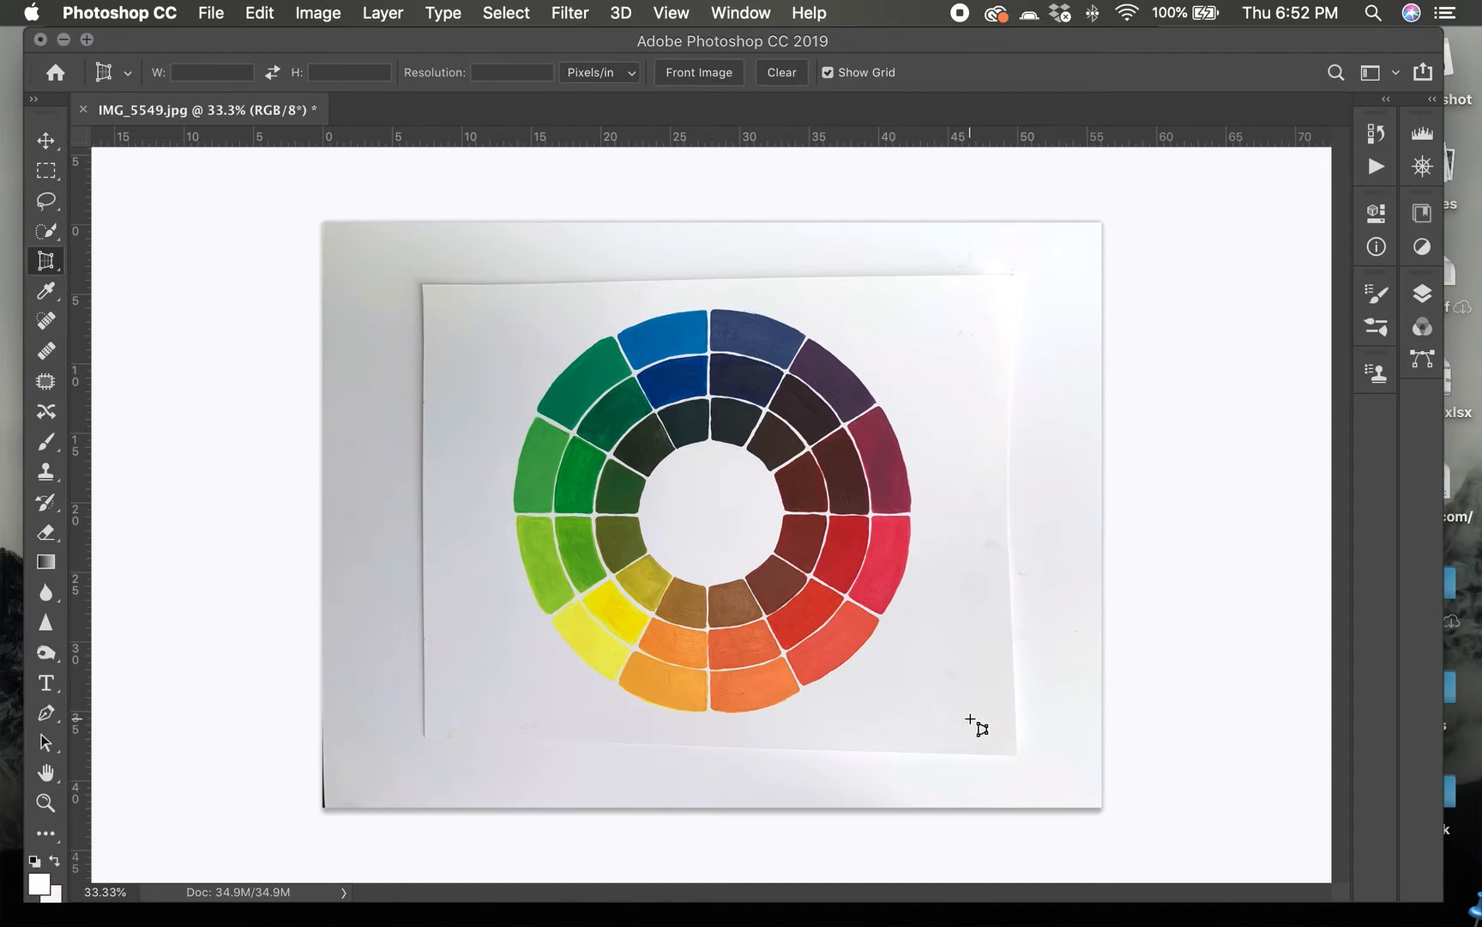
left_click(1015, 753)
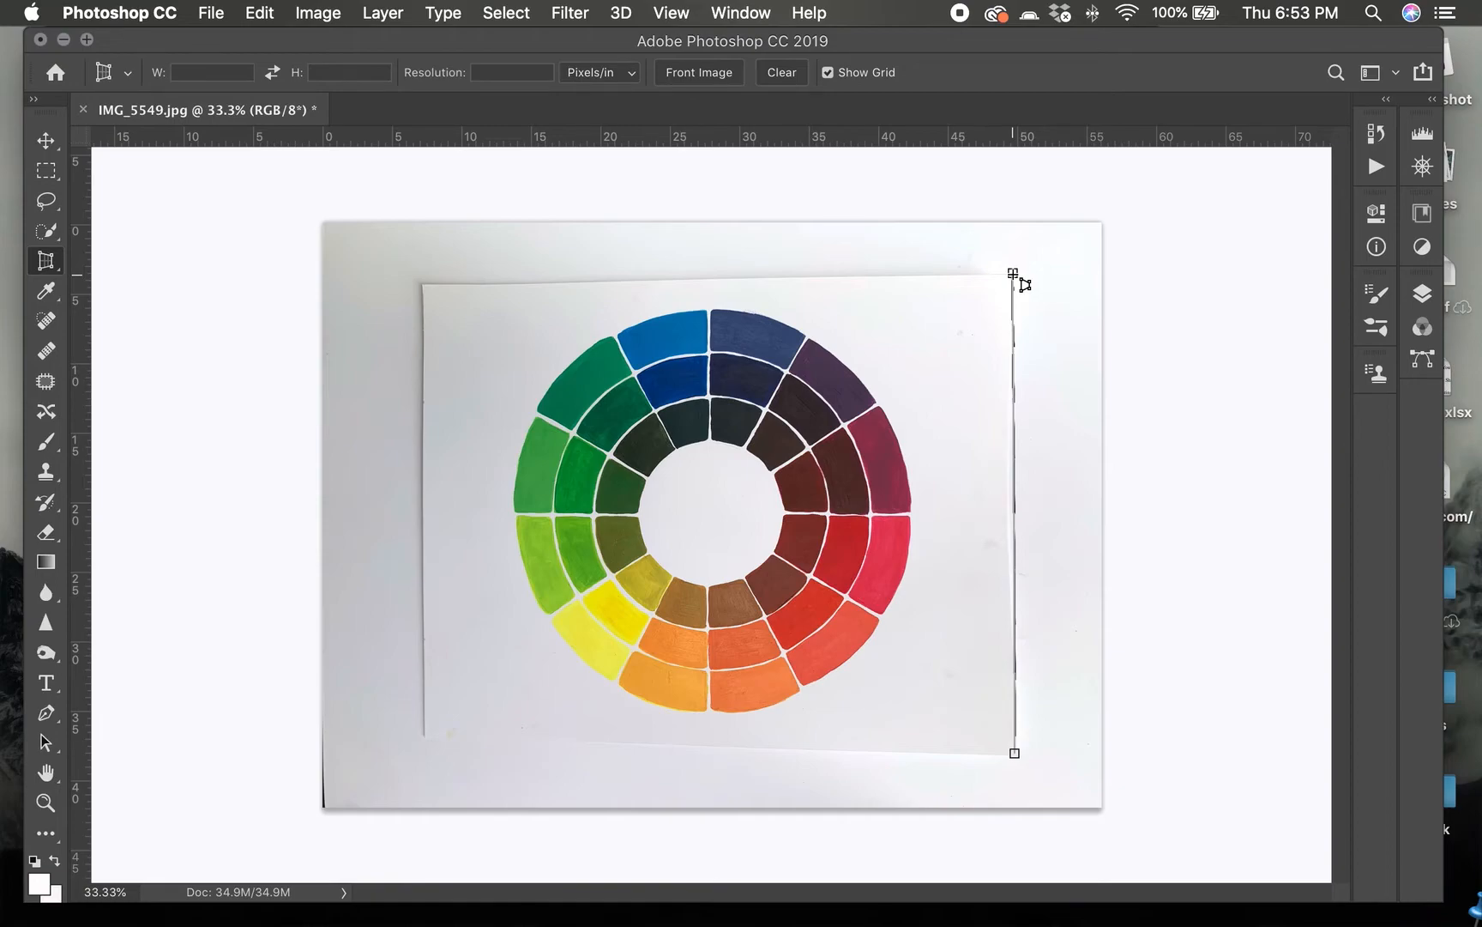
left_click(1014, 273)
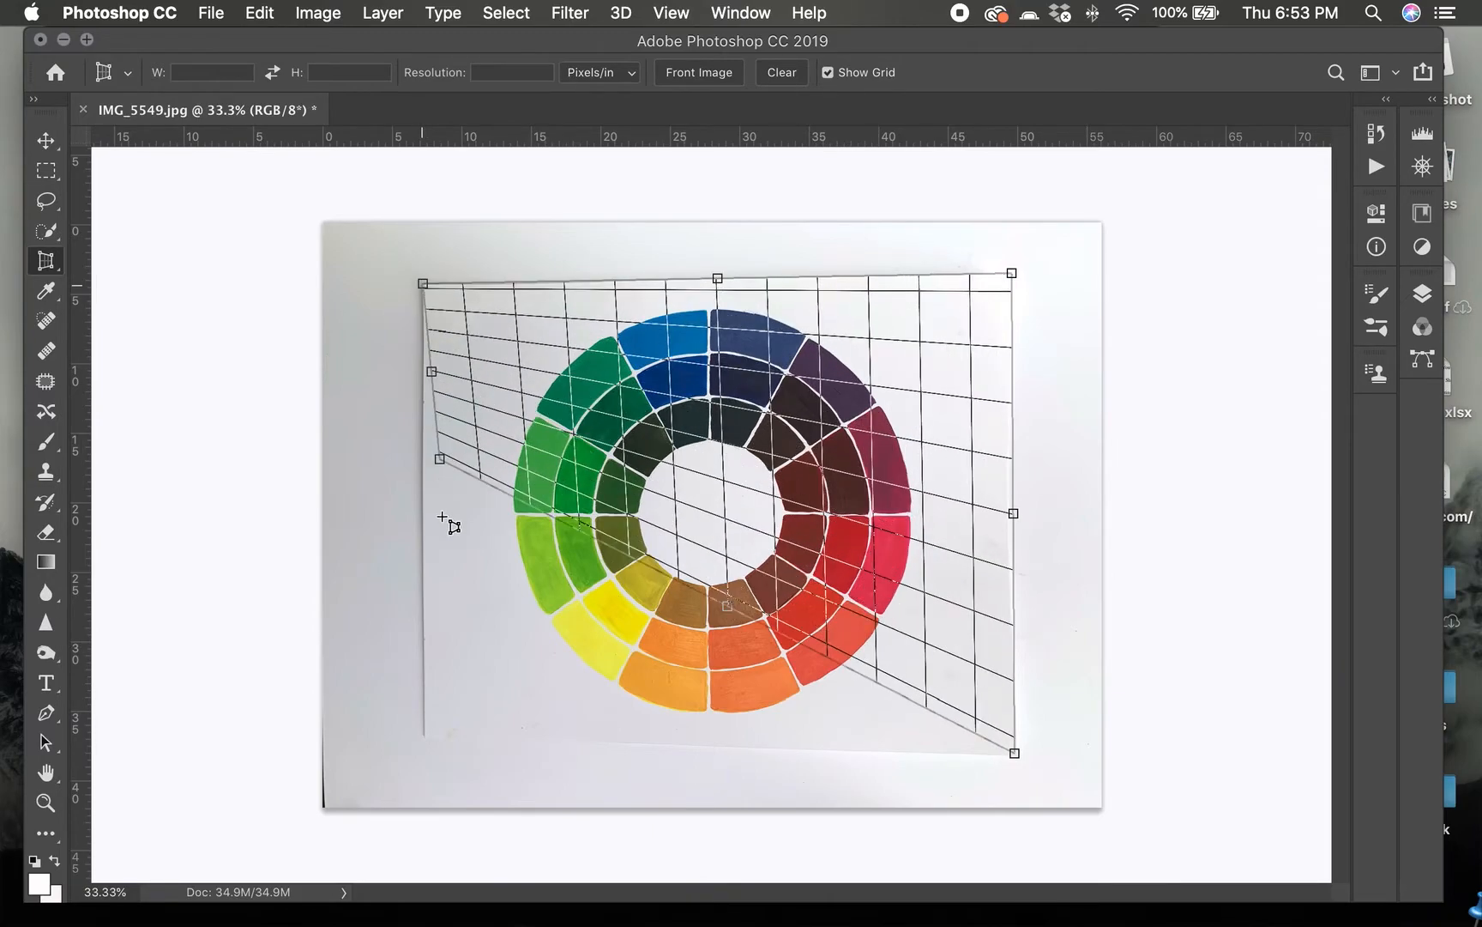
left_click(427, 736)
left_click_drag(433, 740, 433, 743)
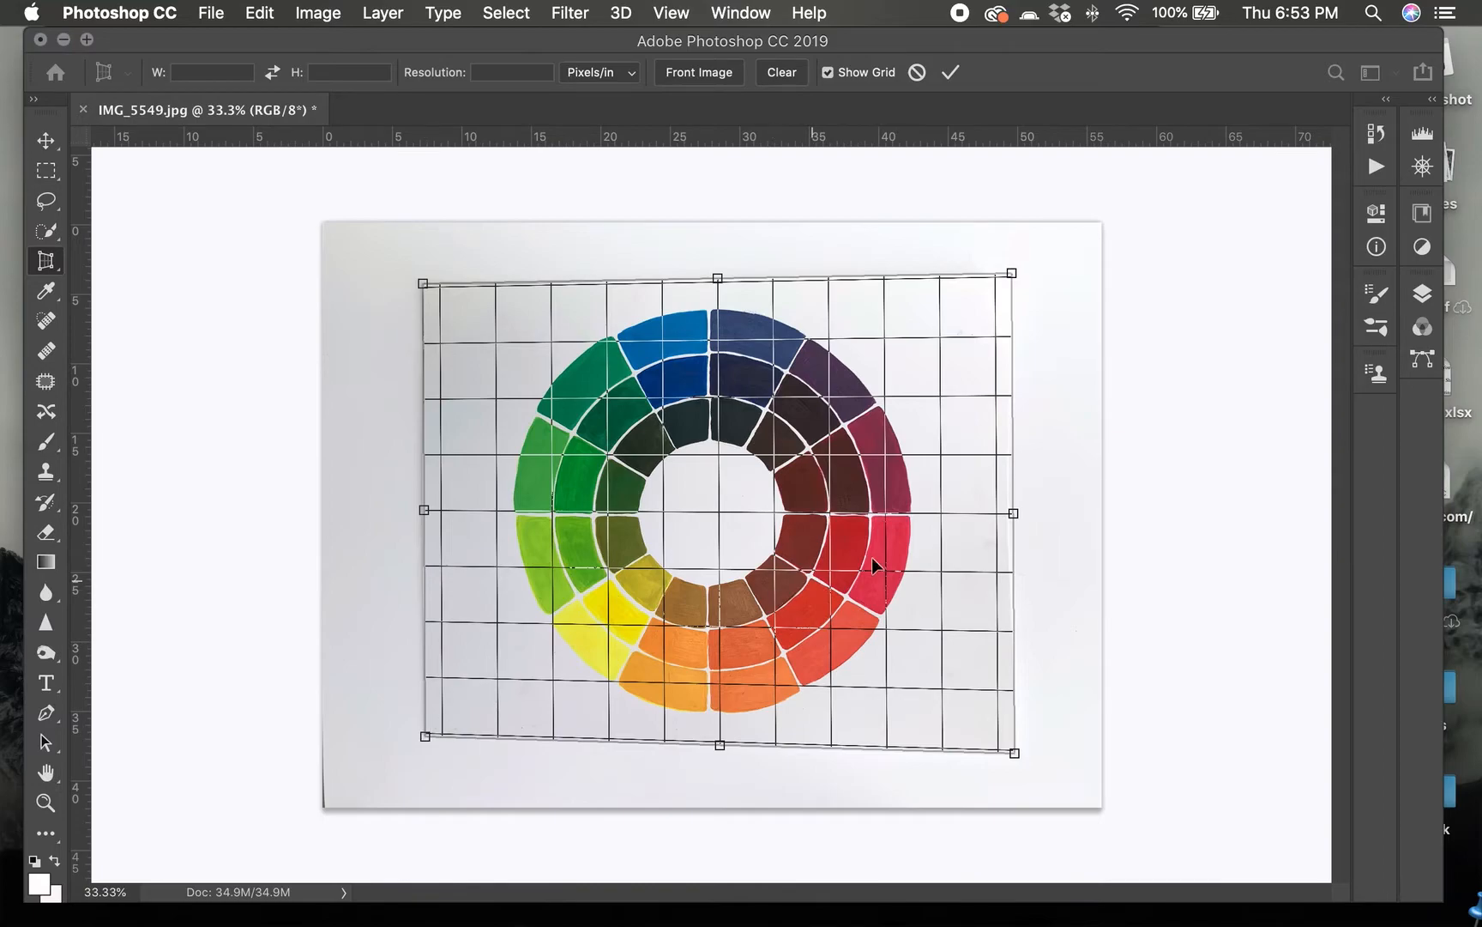
left_click_drag(1014, 514, 1008, 513)
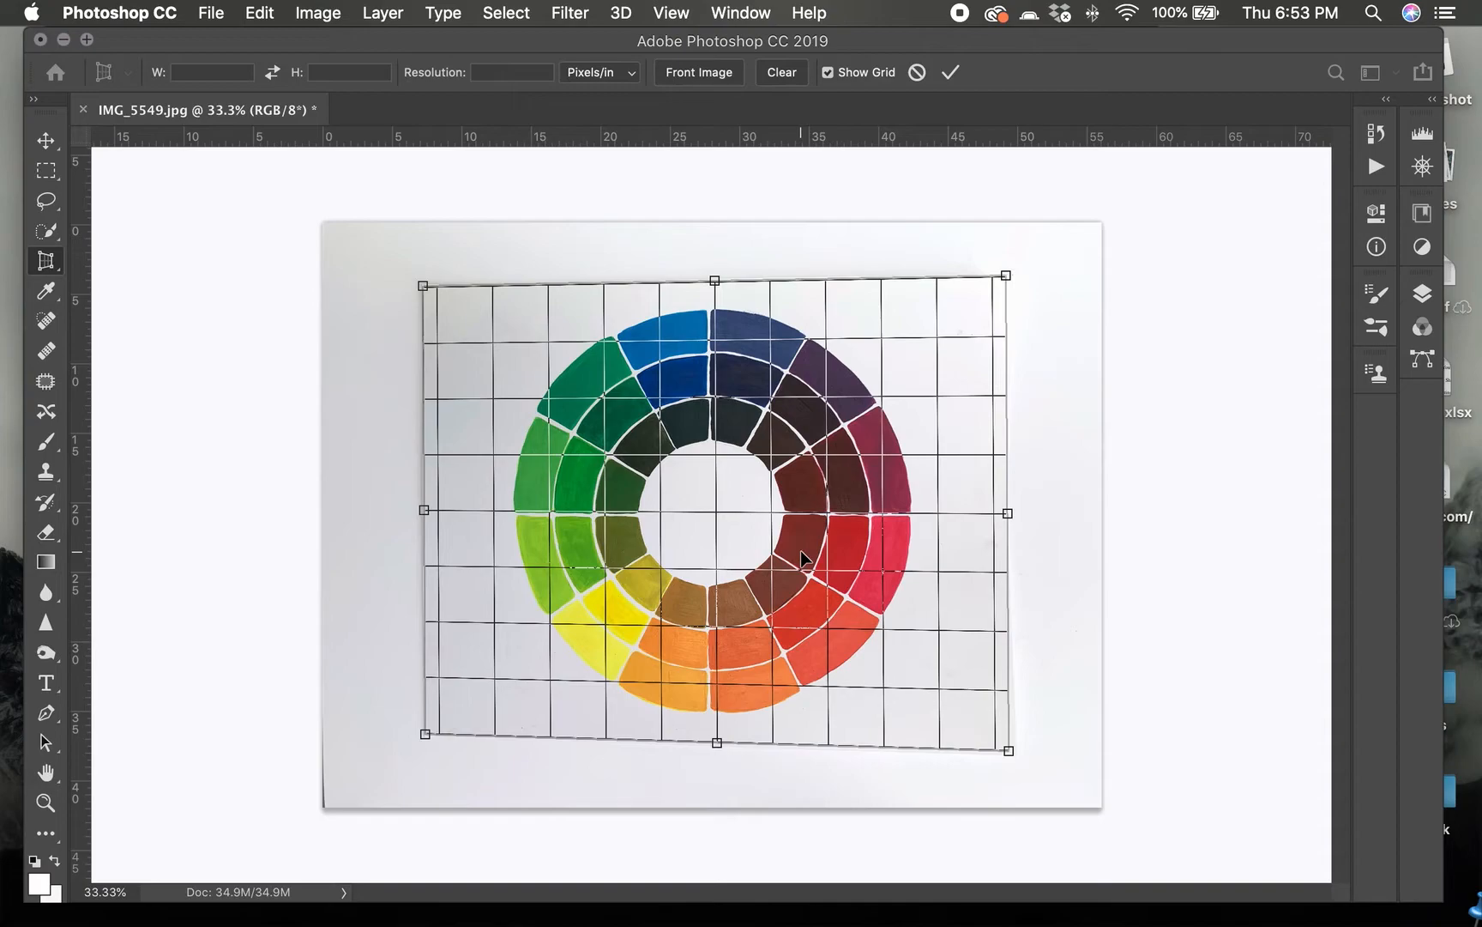
key("Return")
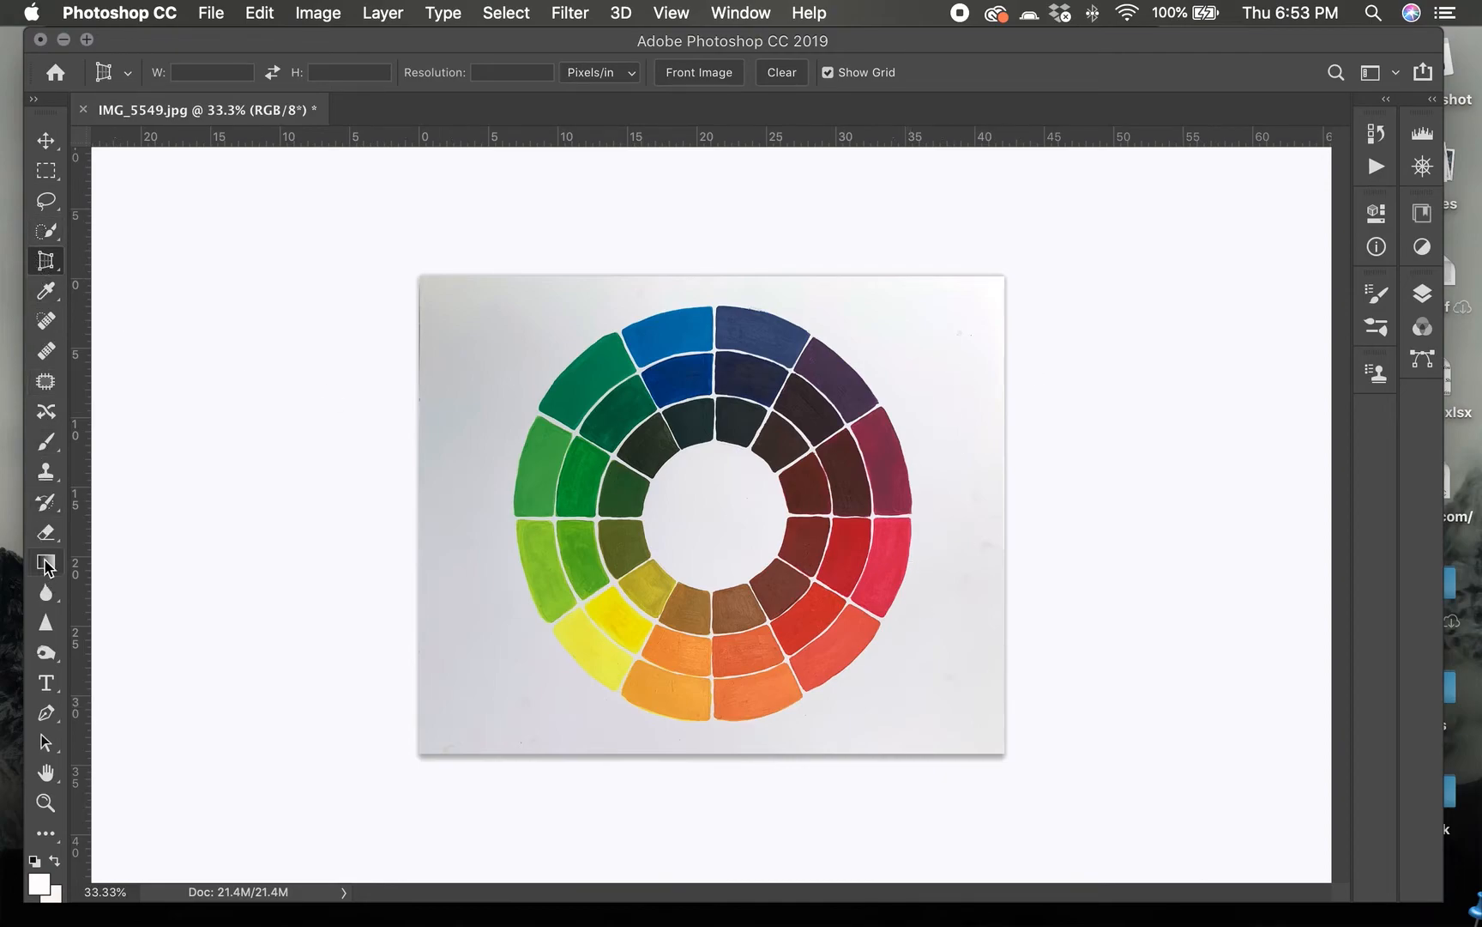
Step: Choose the Dodge tool with the Highlights range and 1% exposure
left_click(45, 656)
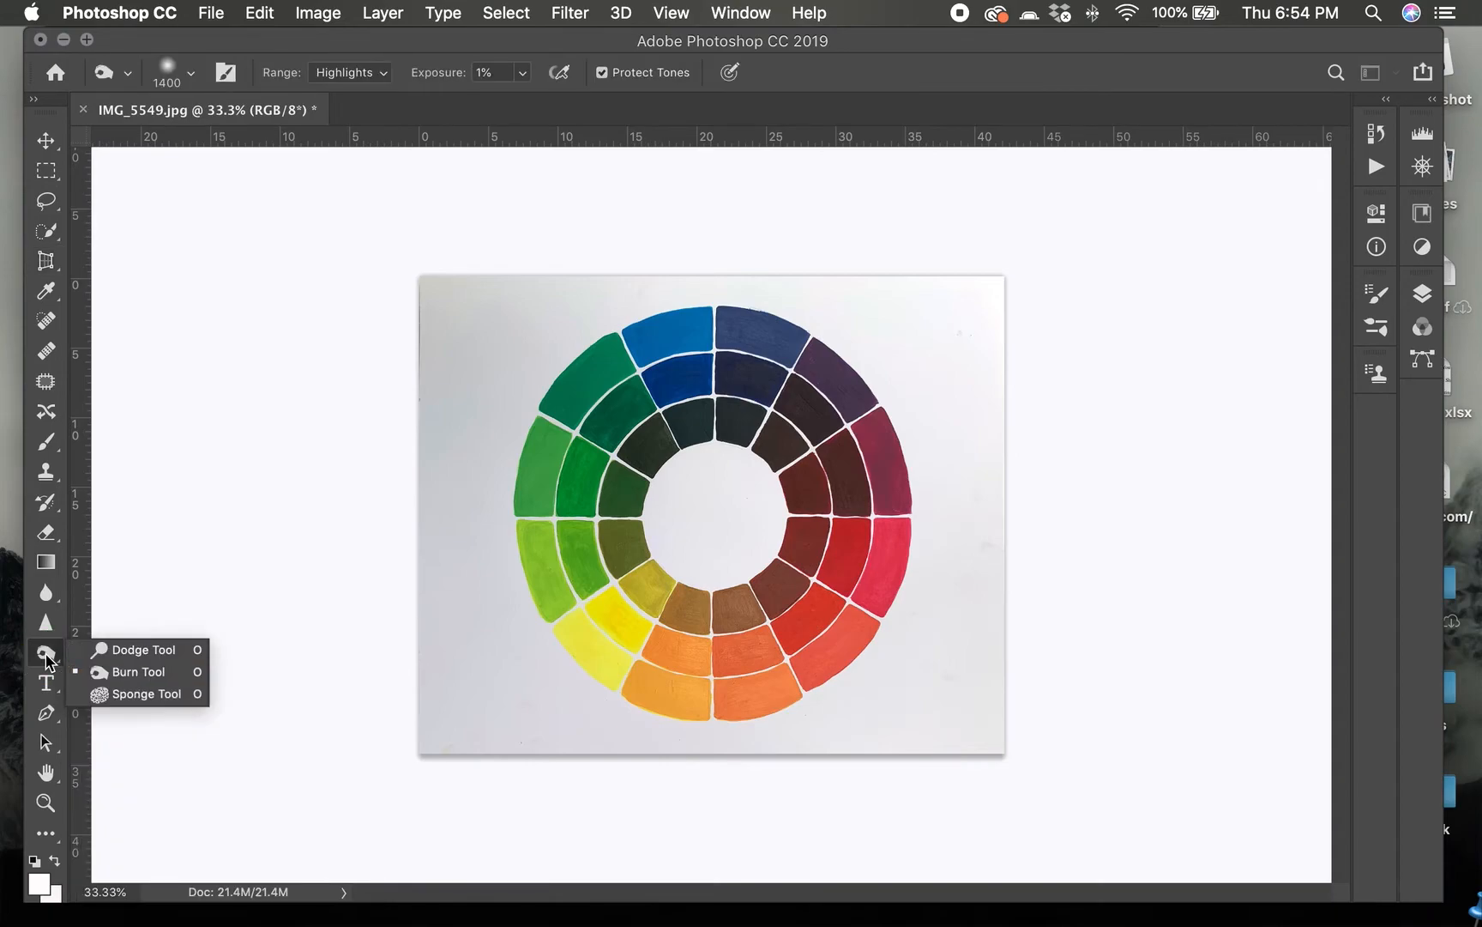
left_click(101, 652)
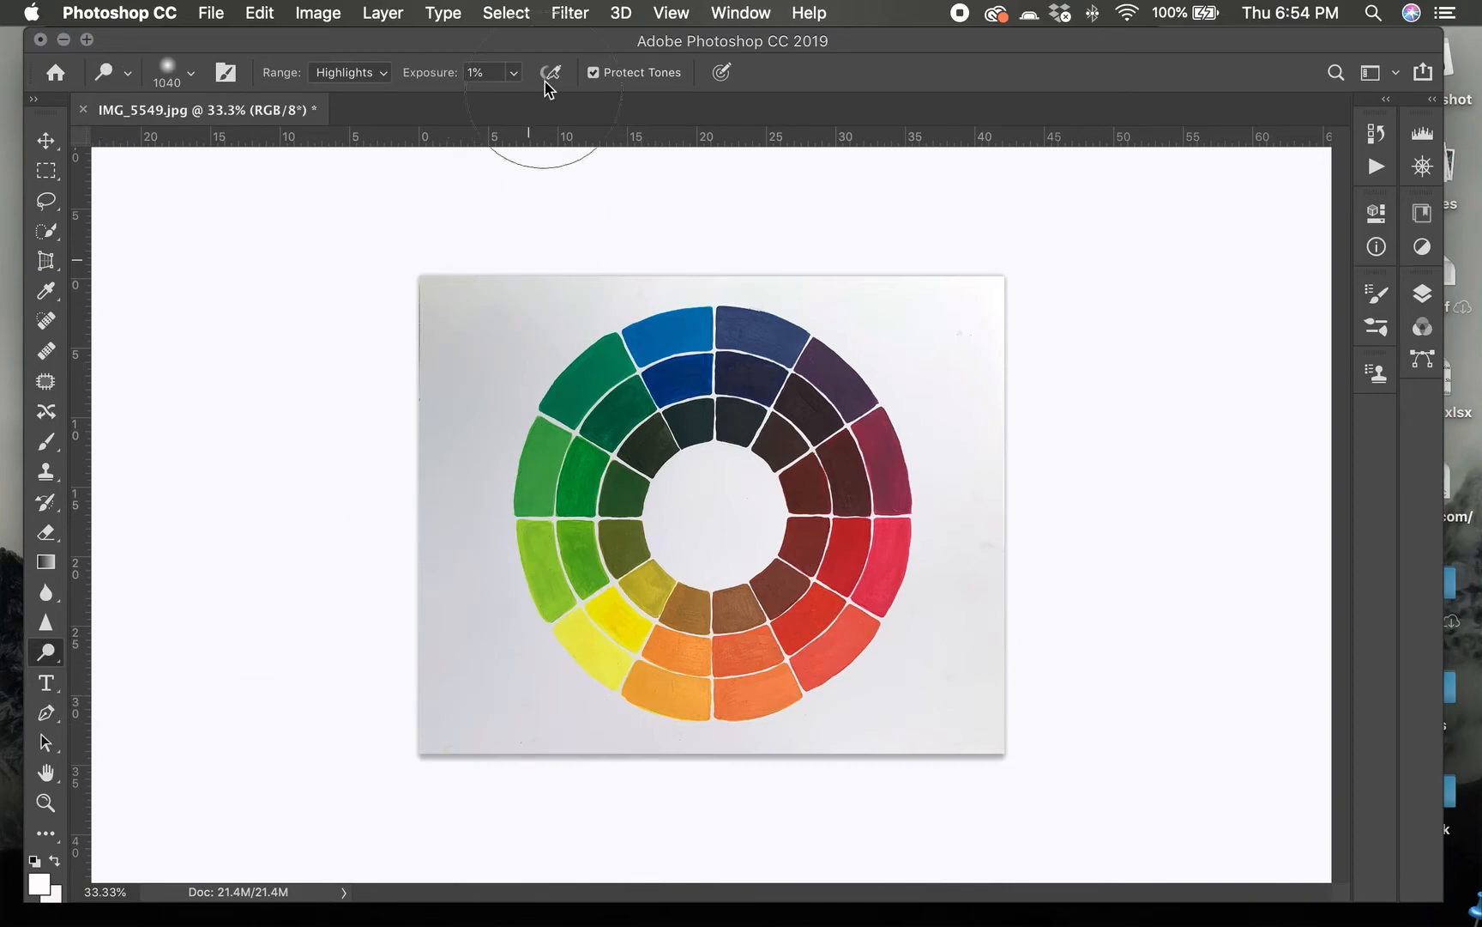
left_click(385, 77)
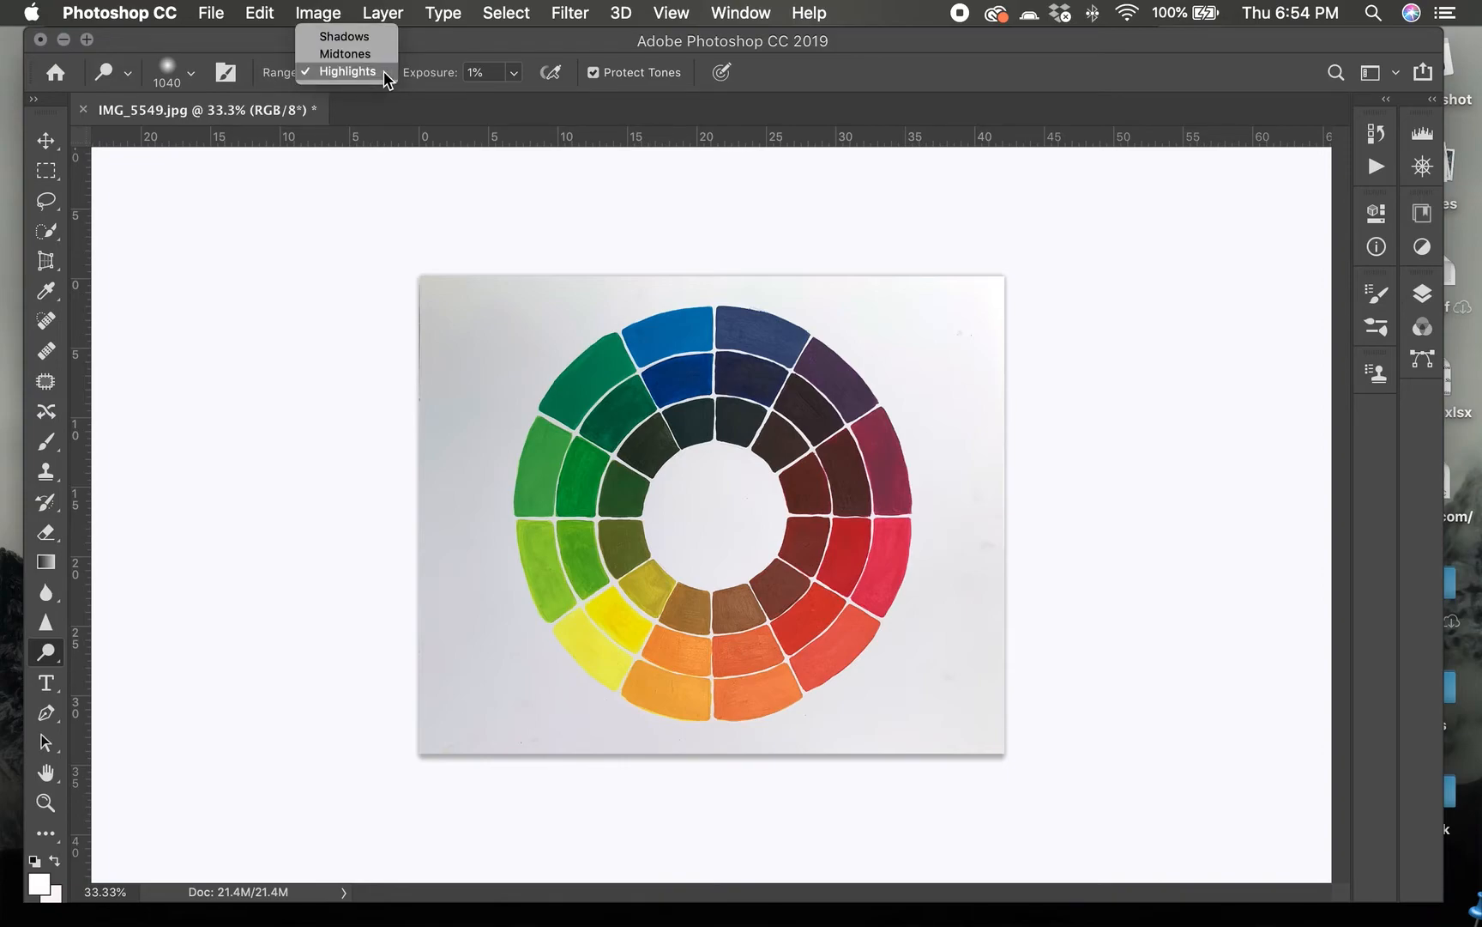
left_click(384, 73)
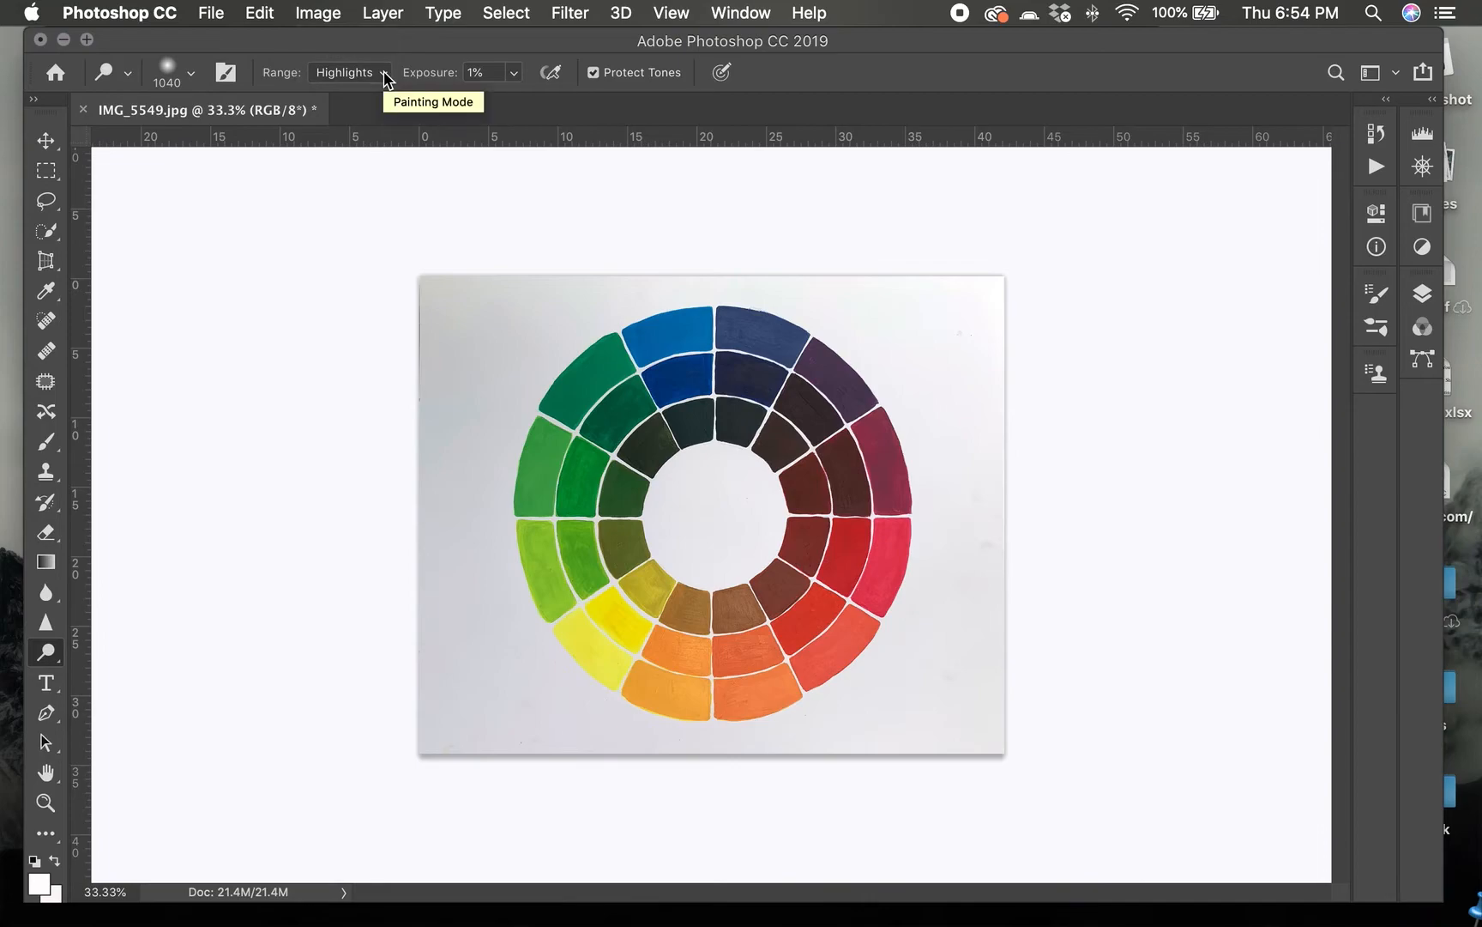
left_click(516, 74)
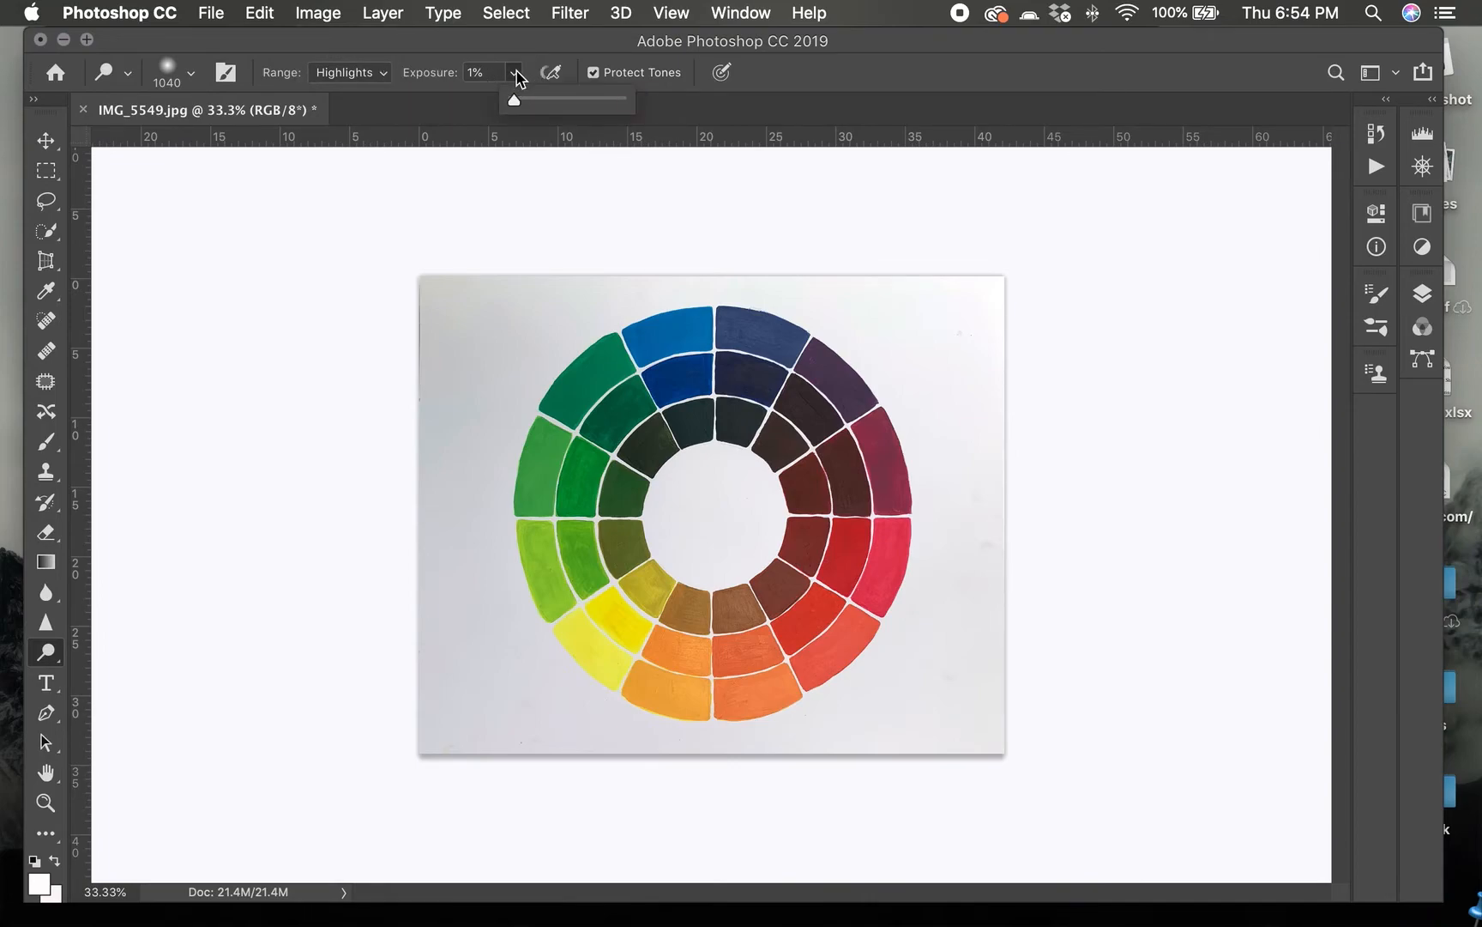
left_click(515, 74)
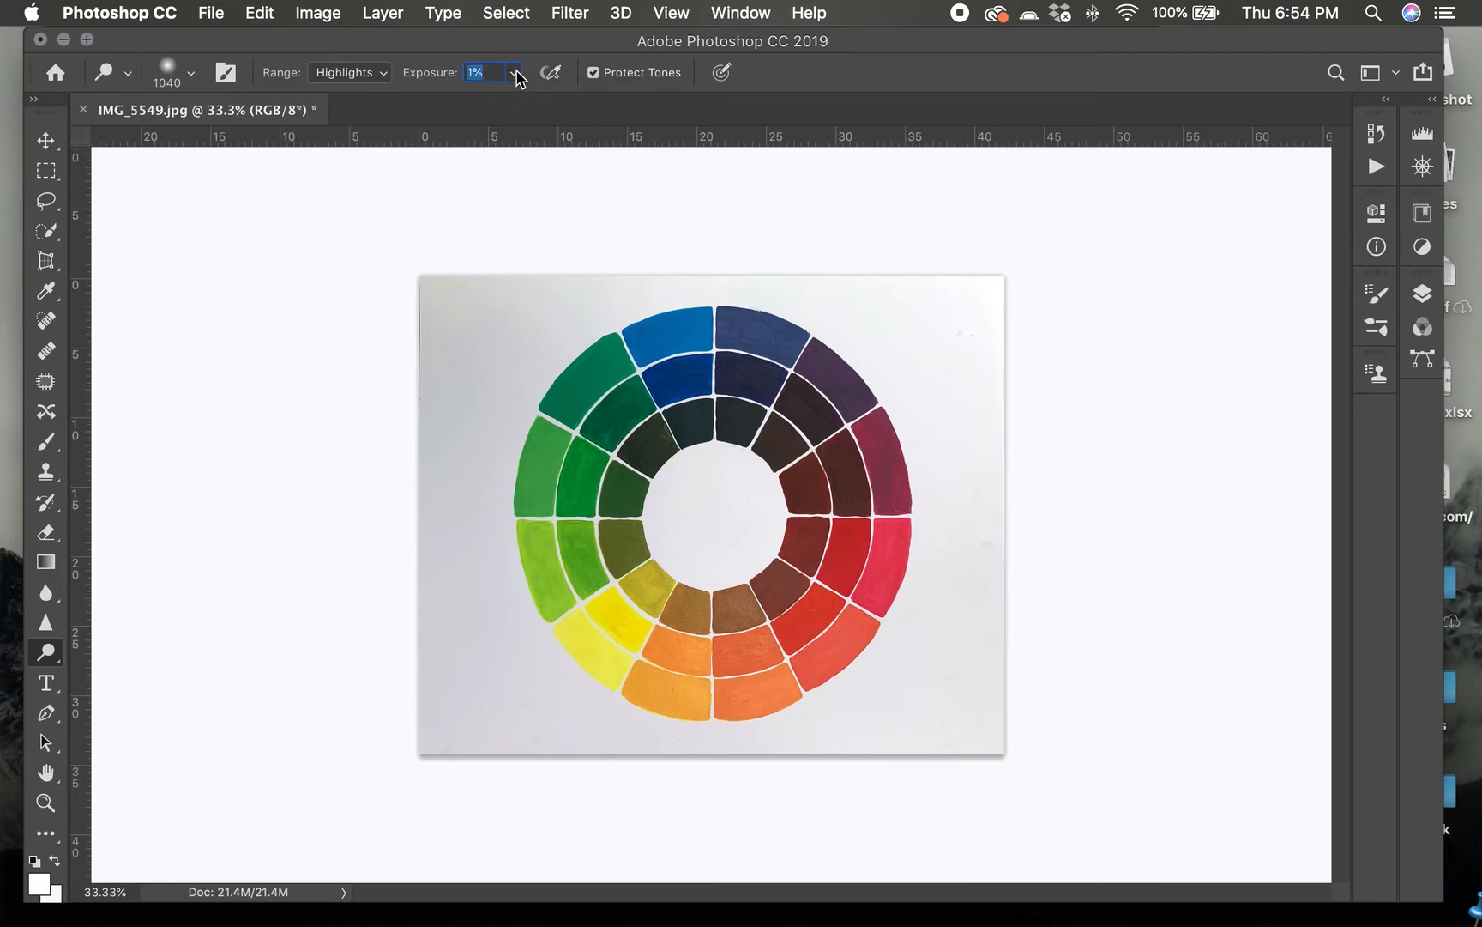
Step: Set the soft dodge brush to 1400 px and lighten the gray paper background around the color wheel
left_click(190, 74)
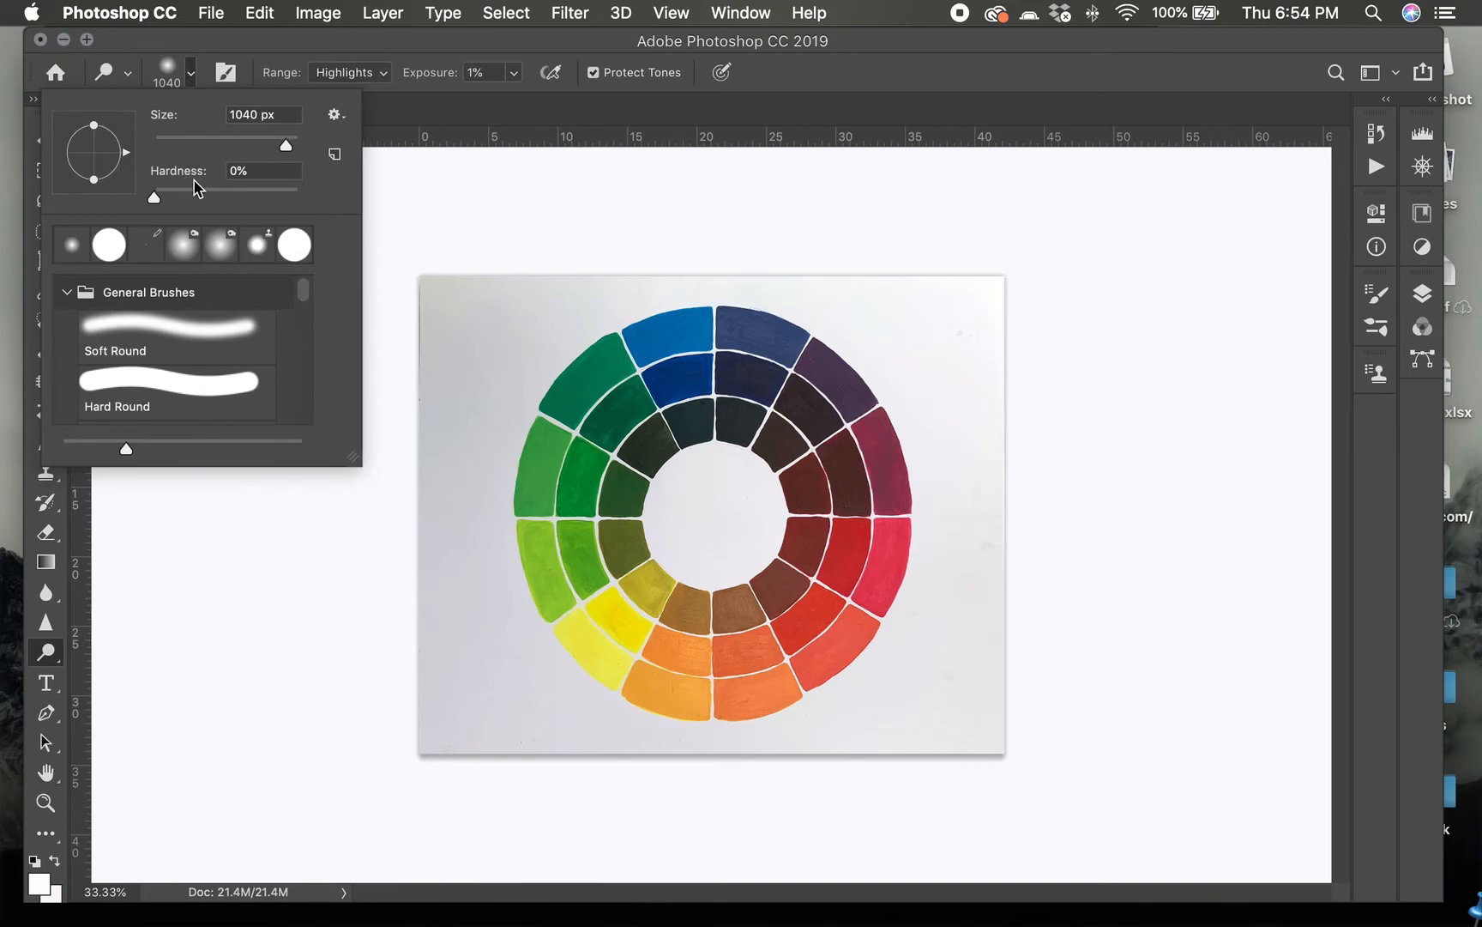
left_click(192, 75)
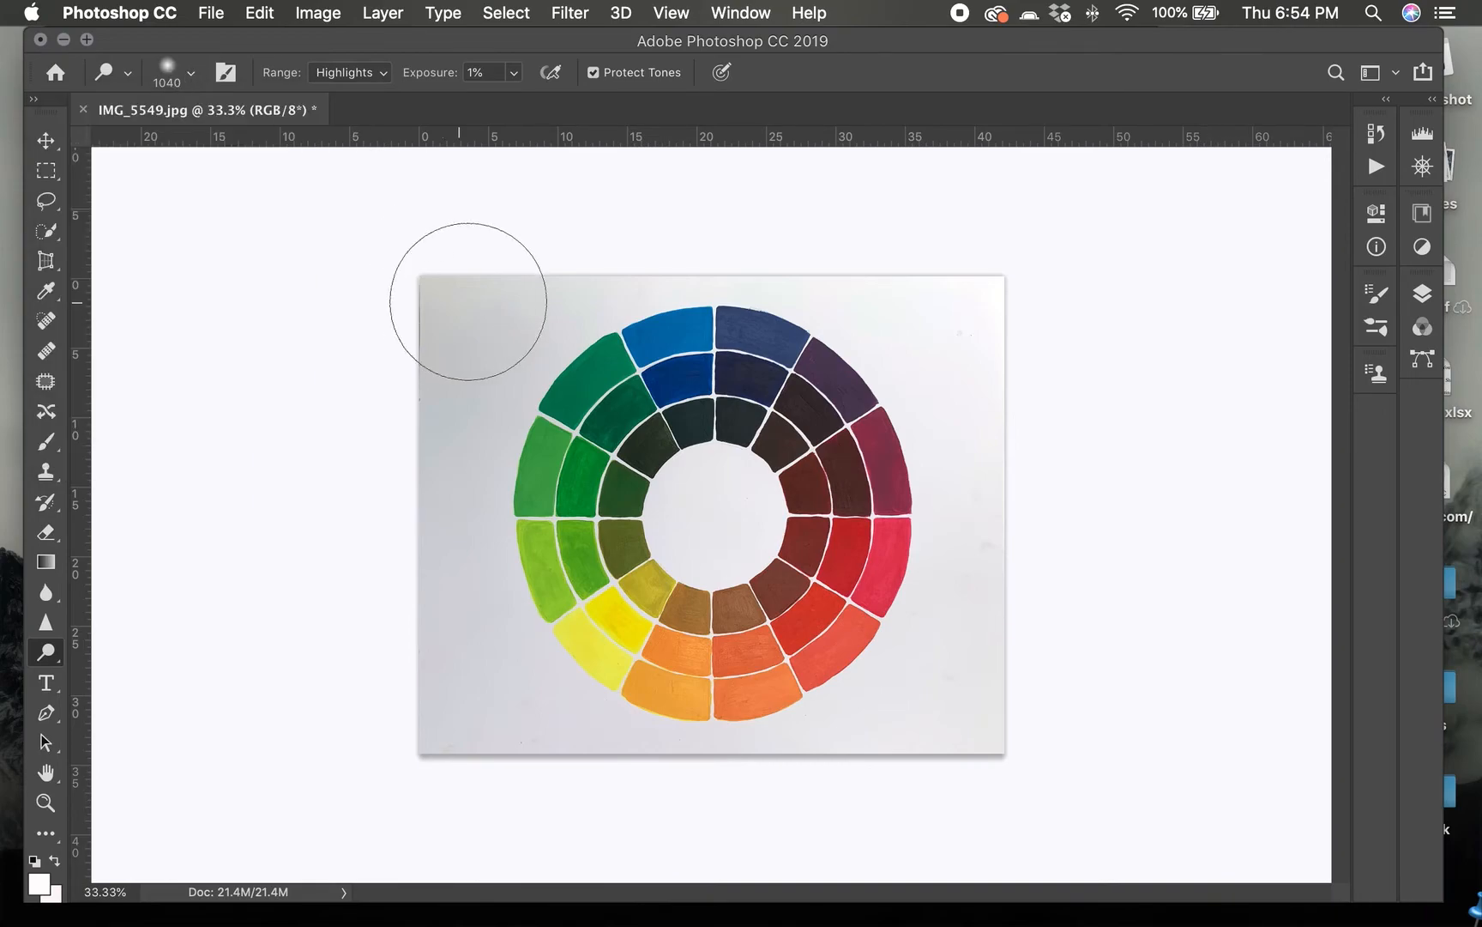
left_click(192, 74)
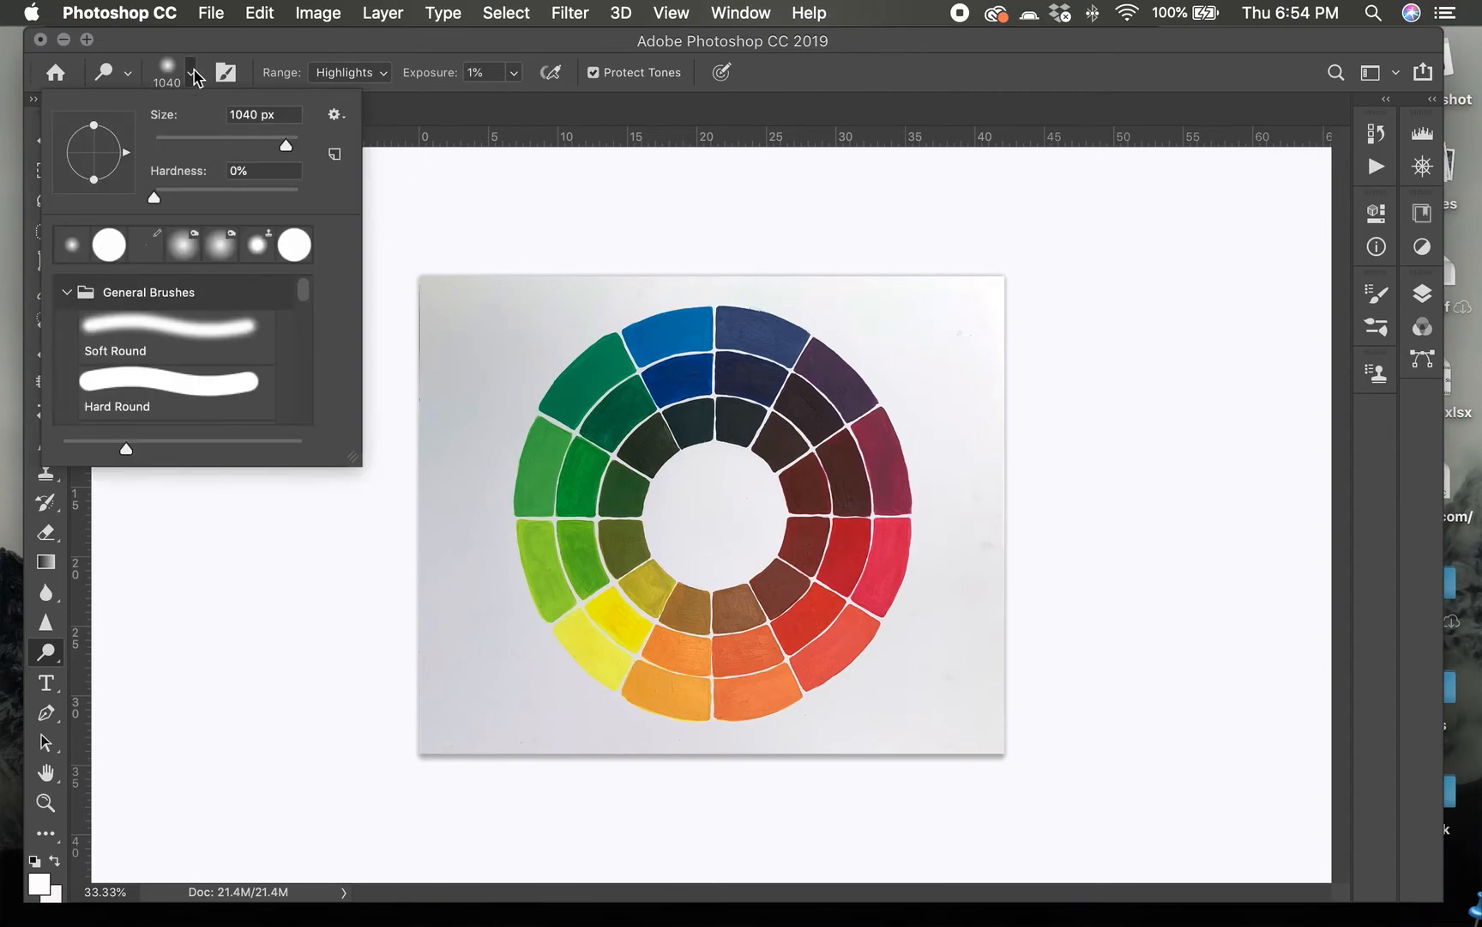
left_click(299, 144)
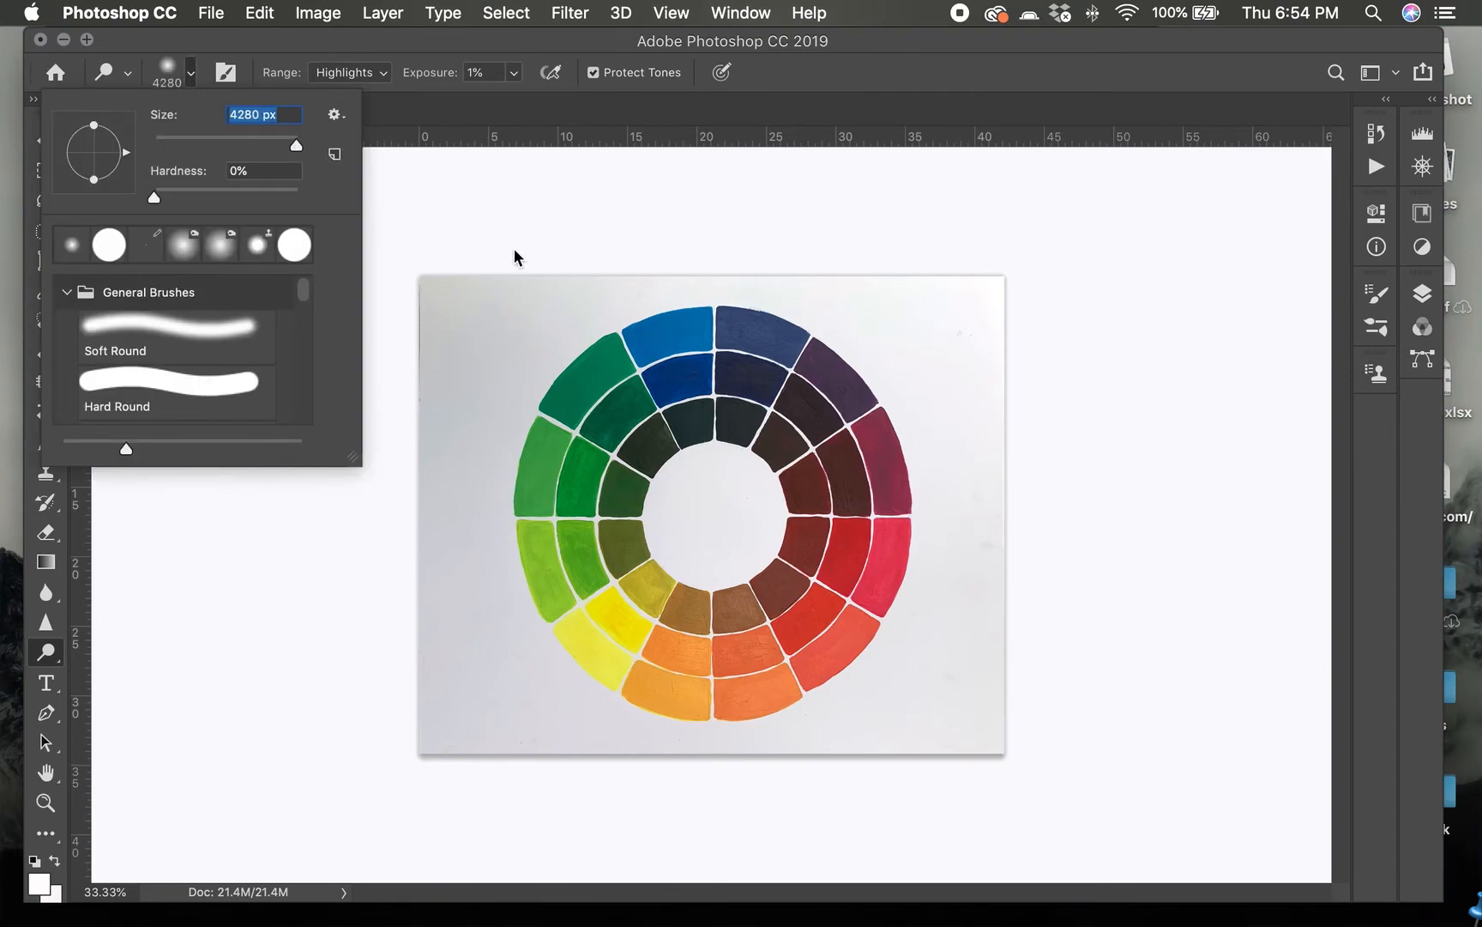
left_click(291, 144)
left_click(288, 145)
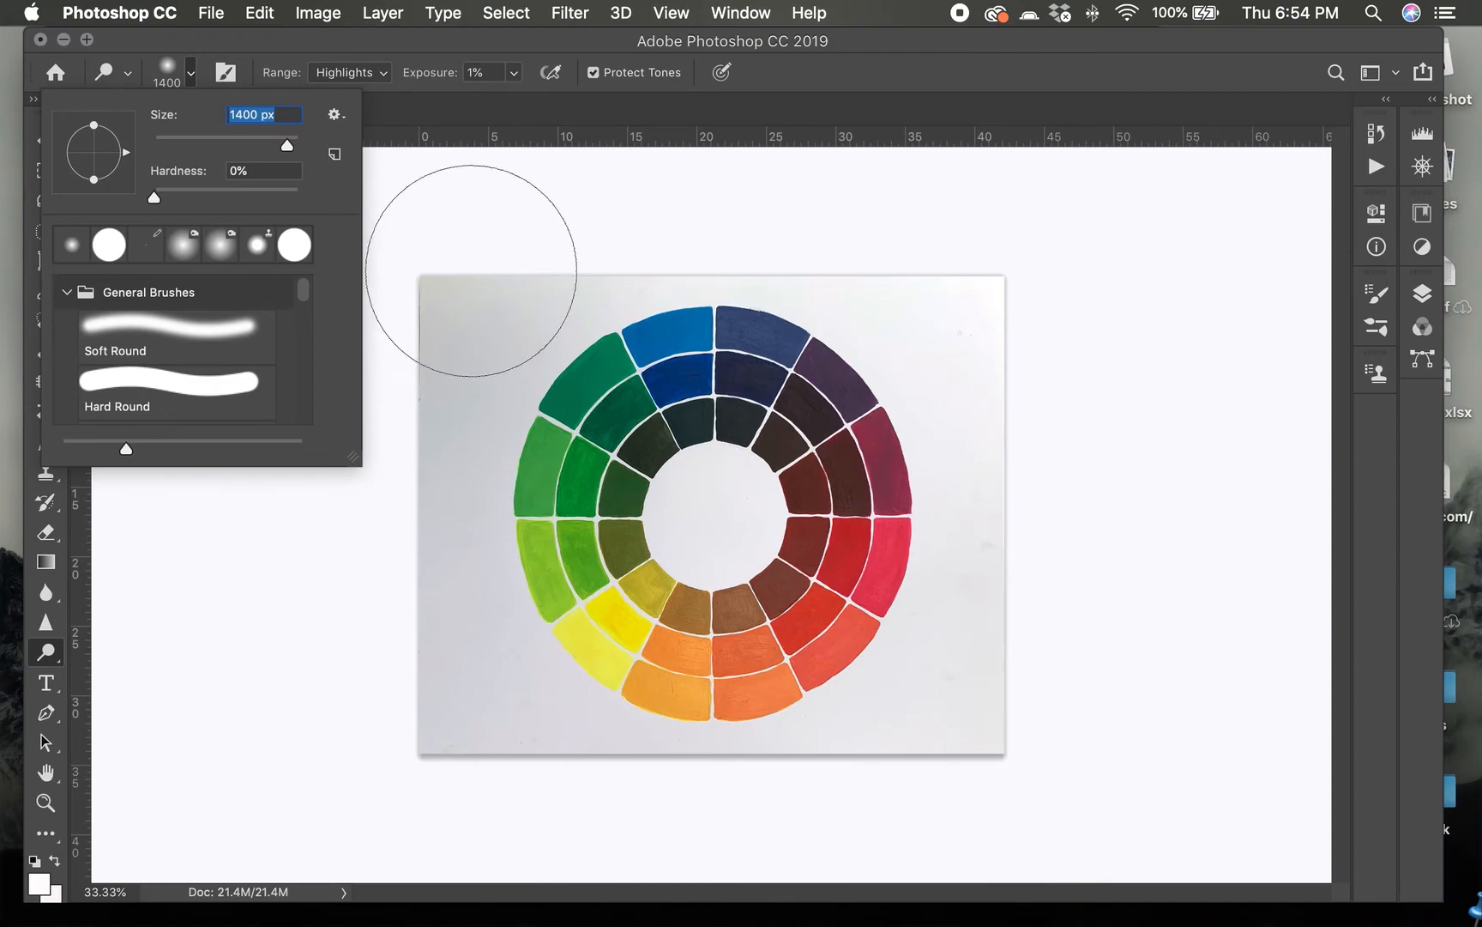
left_click(479, 290)
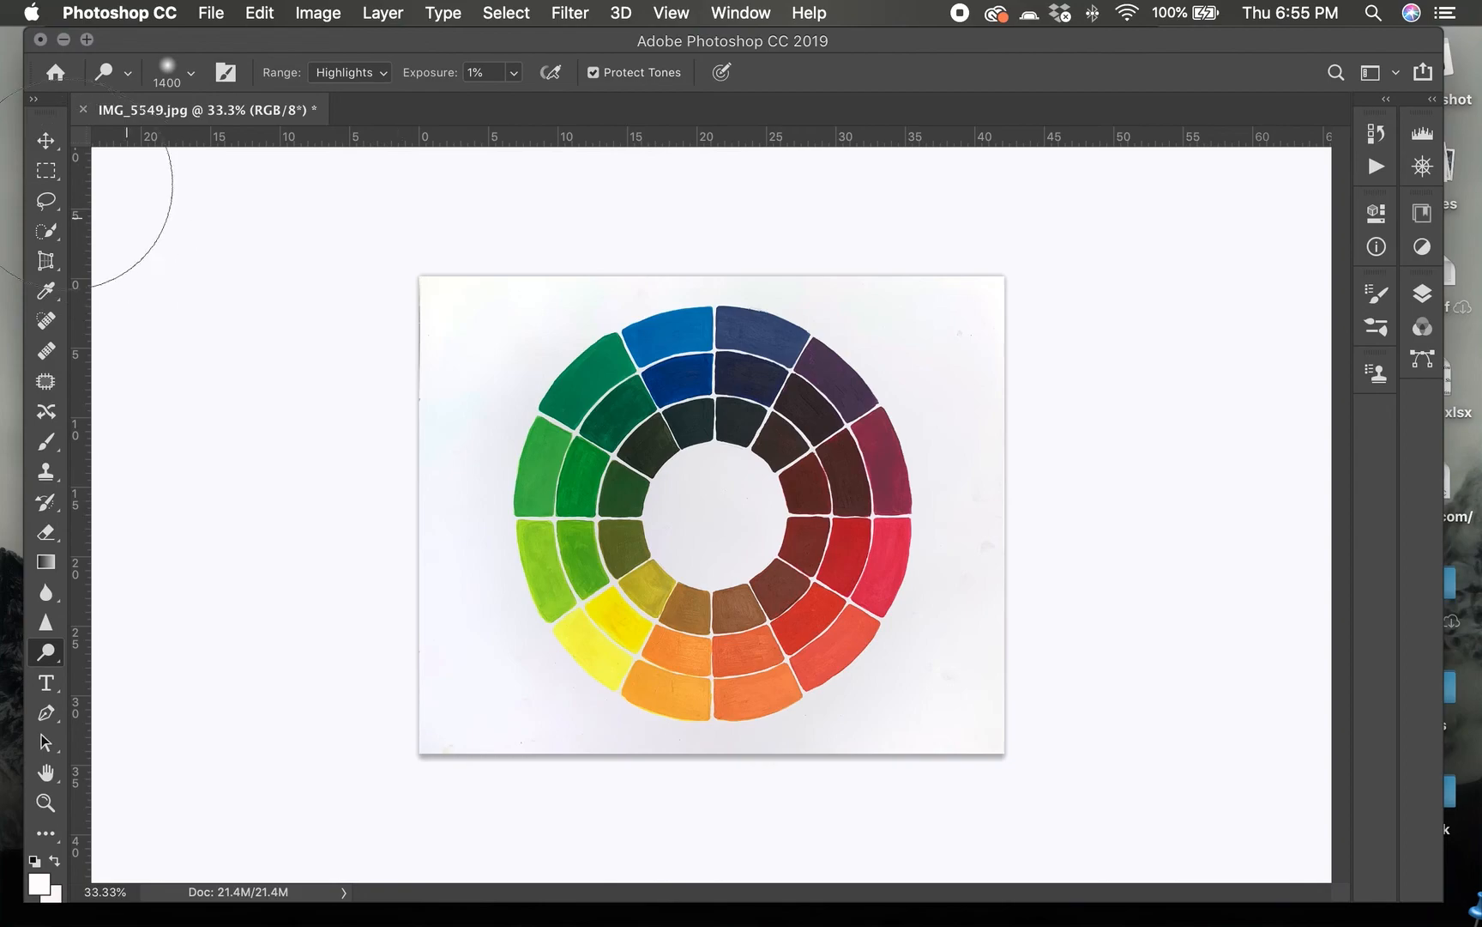
left_click(45, 140)
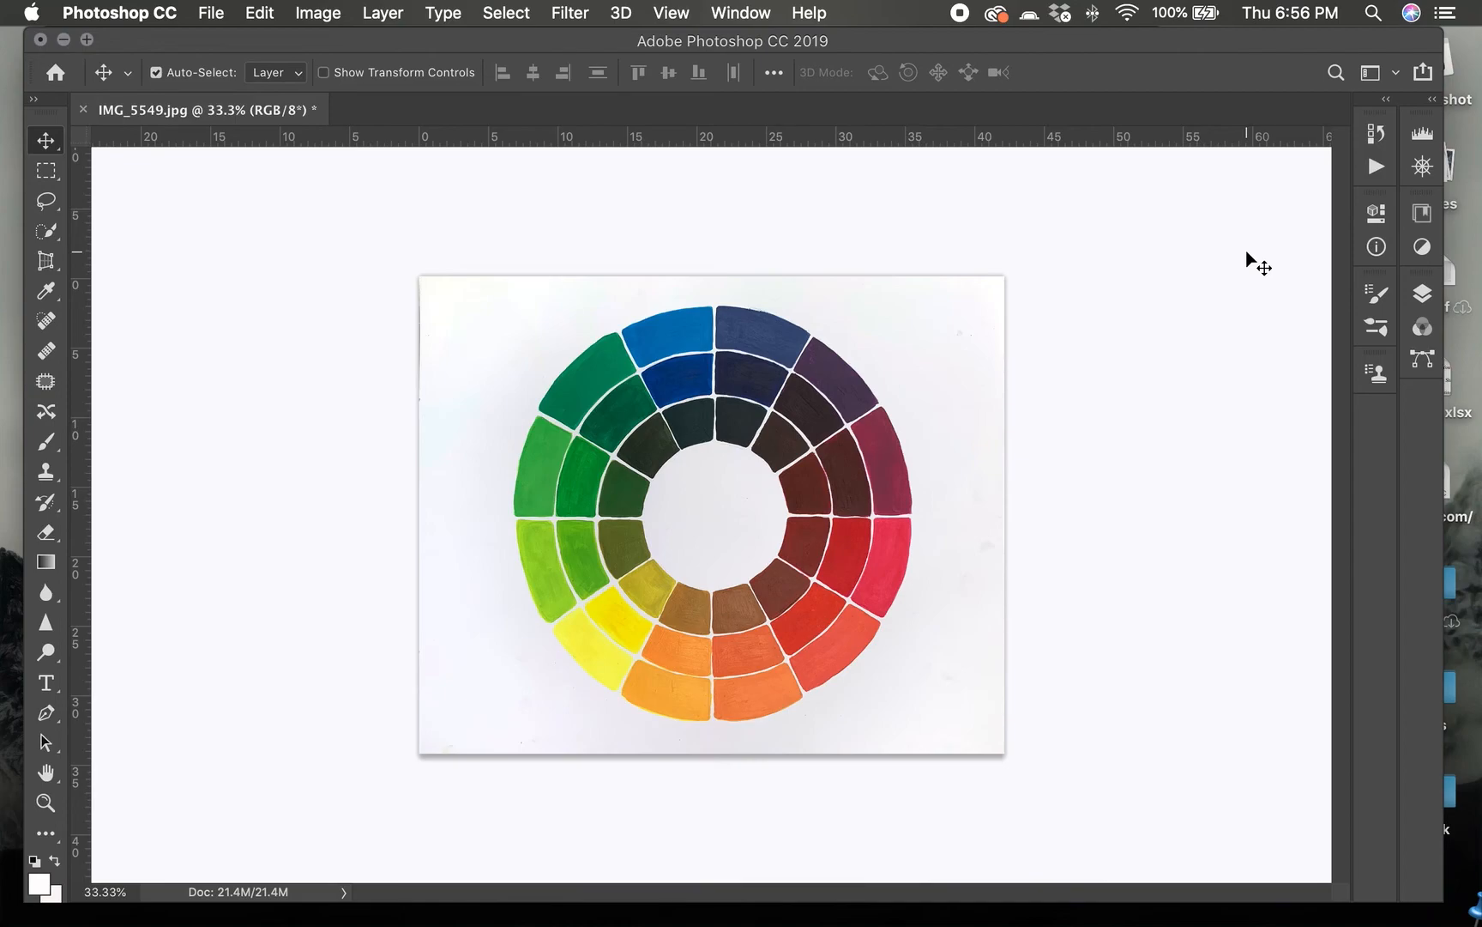
left_click(53, 264)
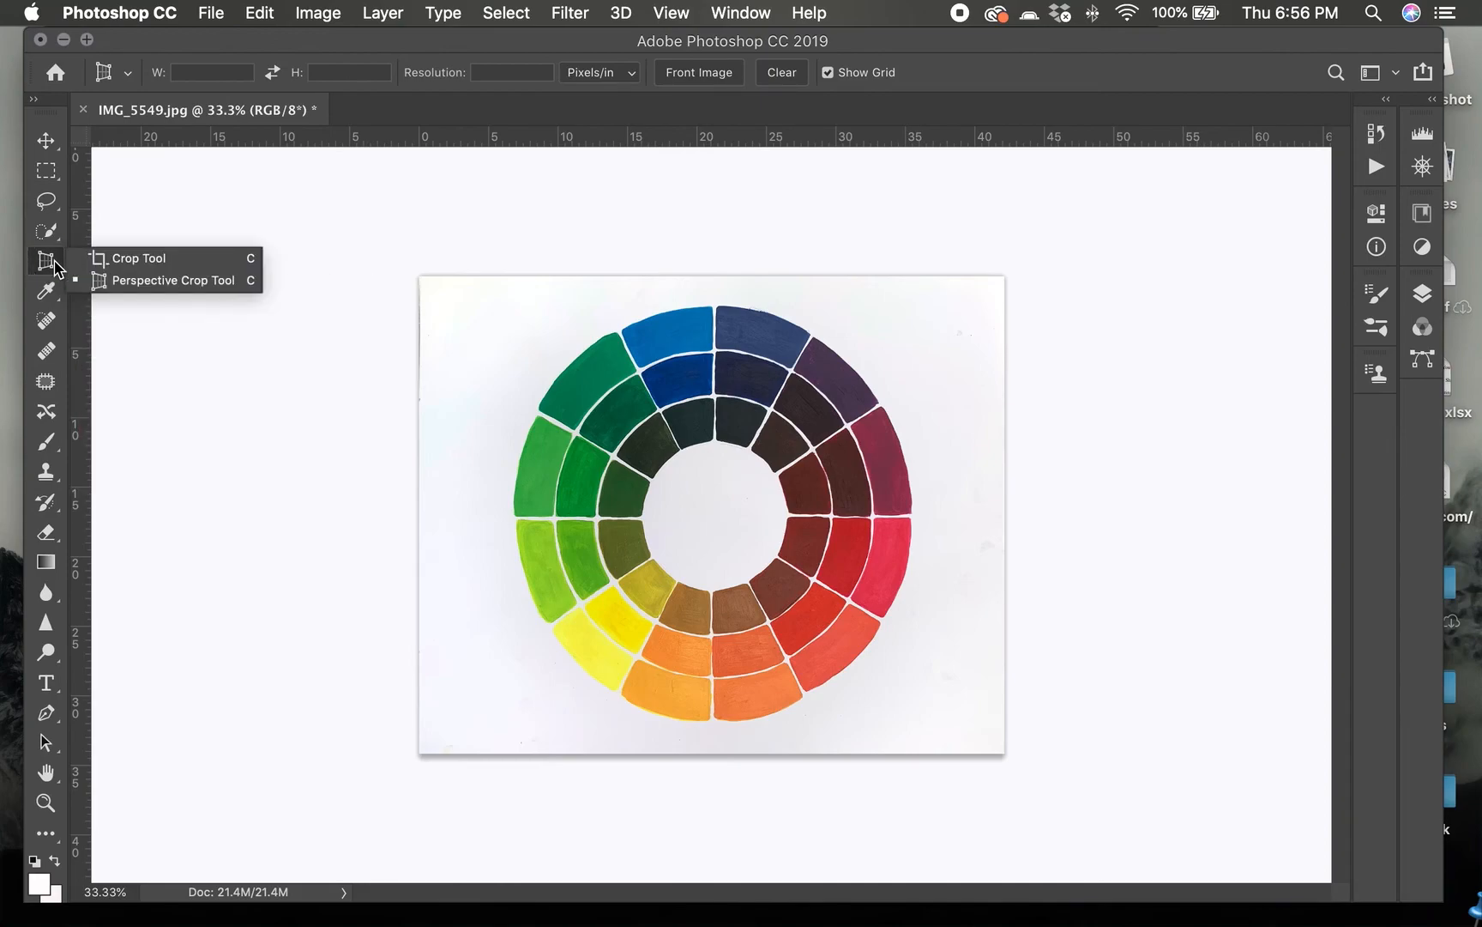
left_click(140, 258)
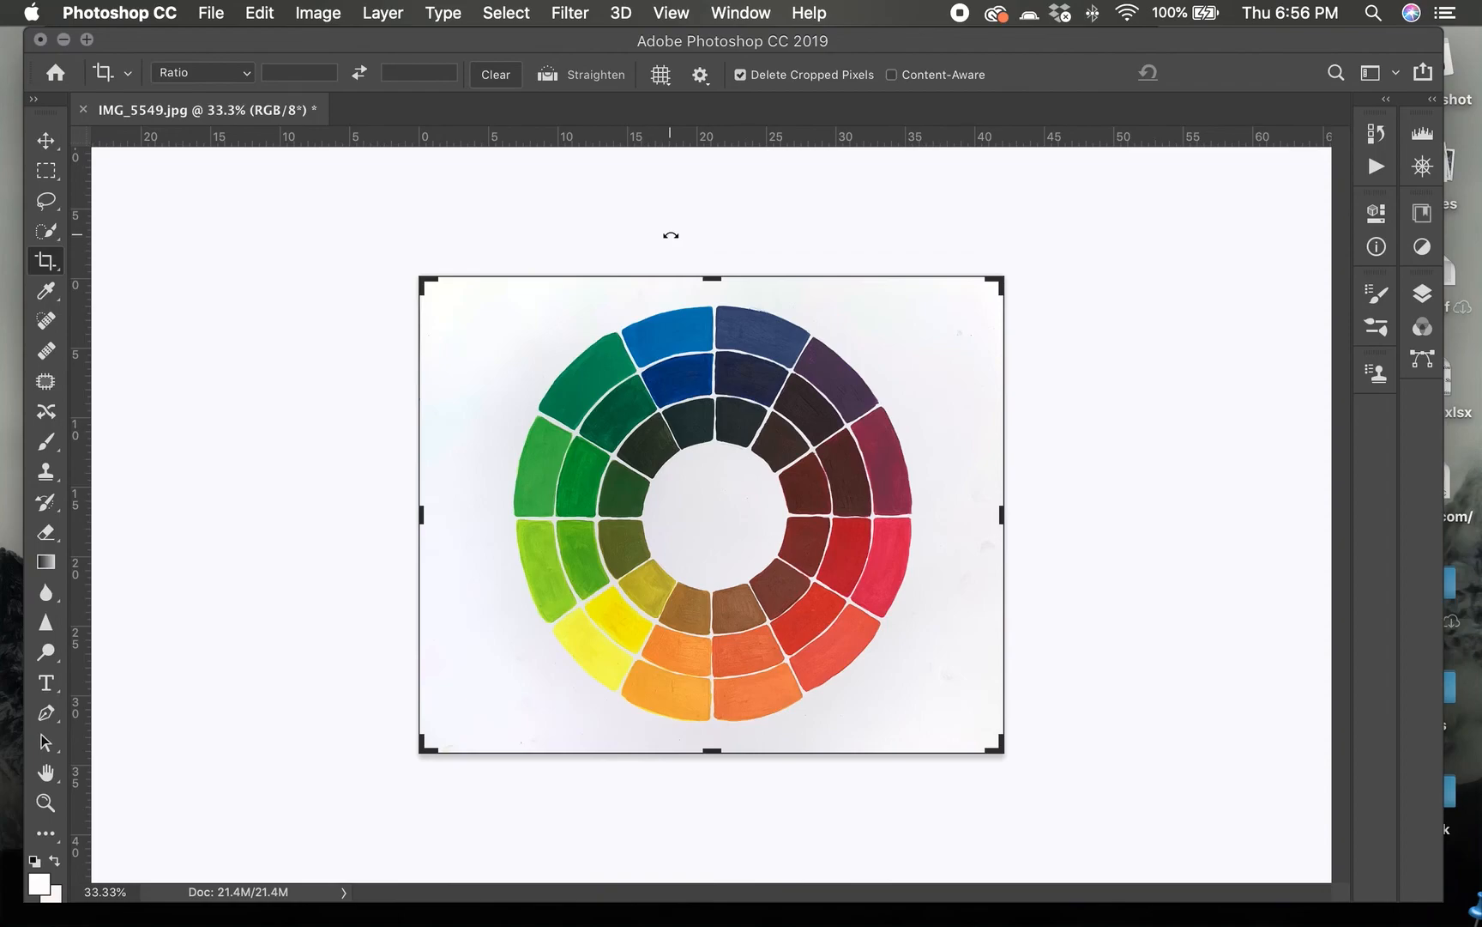
left_click(45, 144)
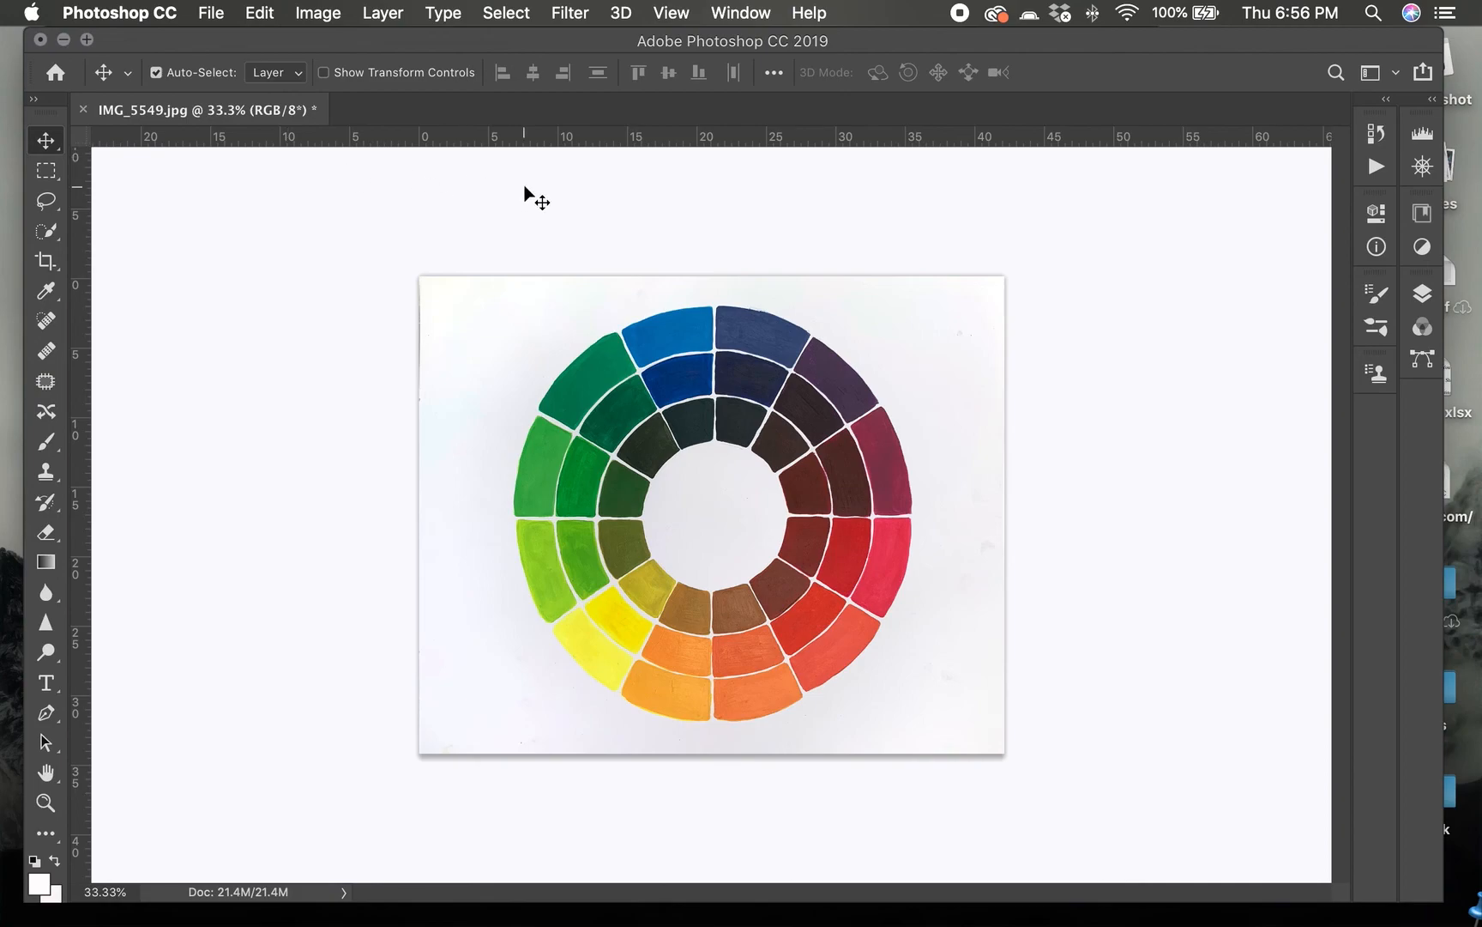
Step: Save the image under a new name in Downloads as a JPEG, using the artist's first name followed by "_ColorWheel_2020"
left_click(213, 11)
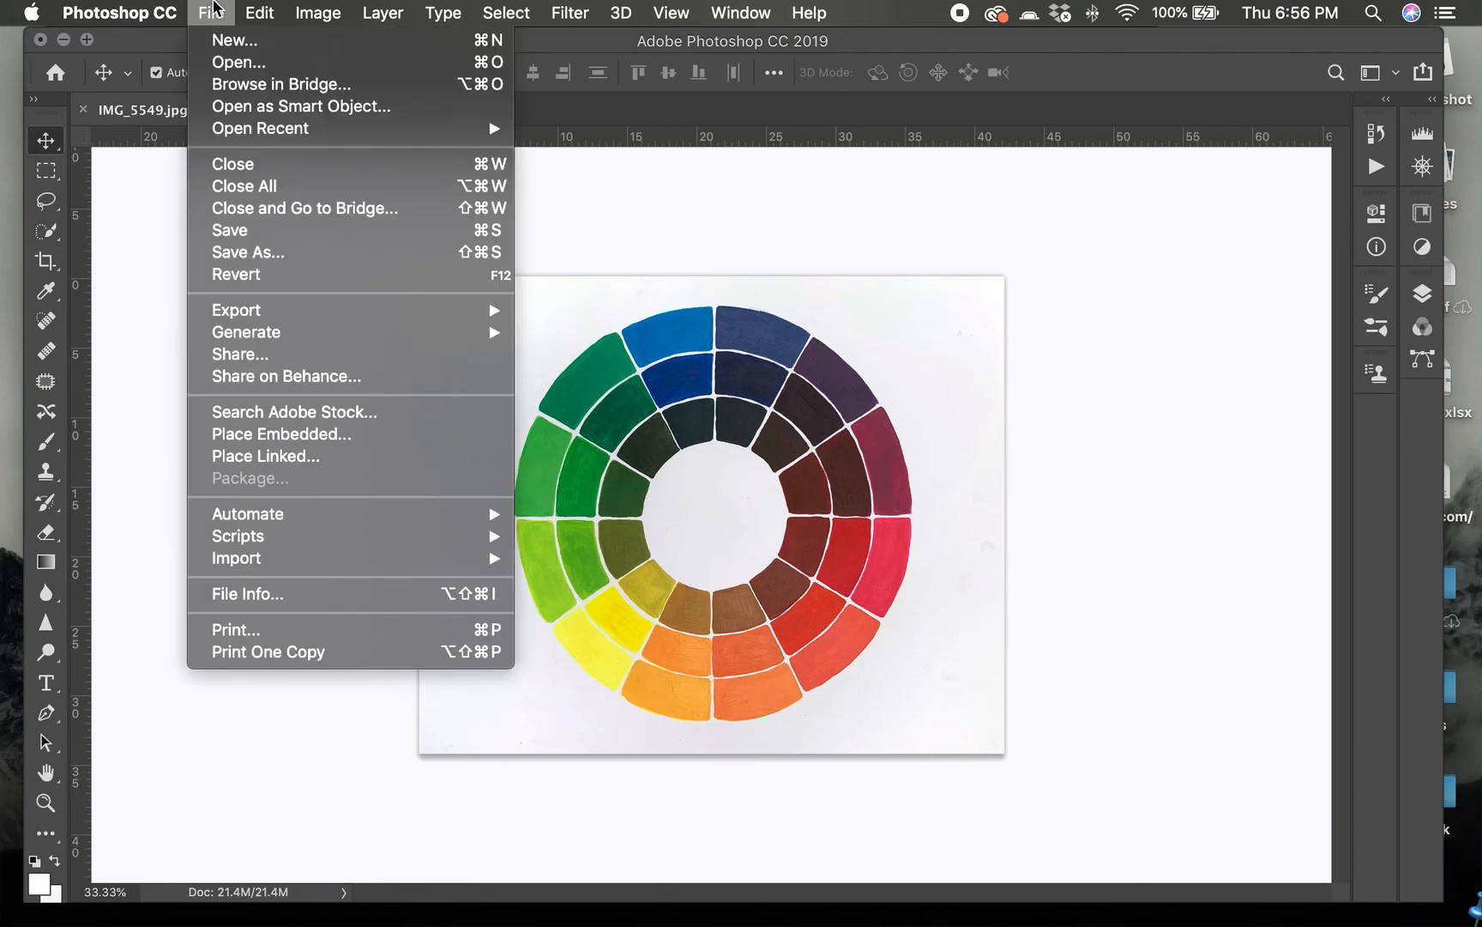
left_click(234, 252)
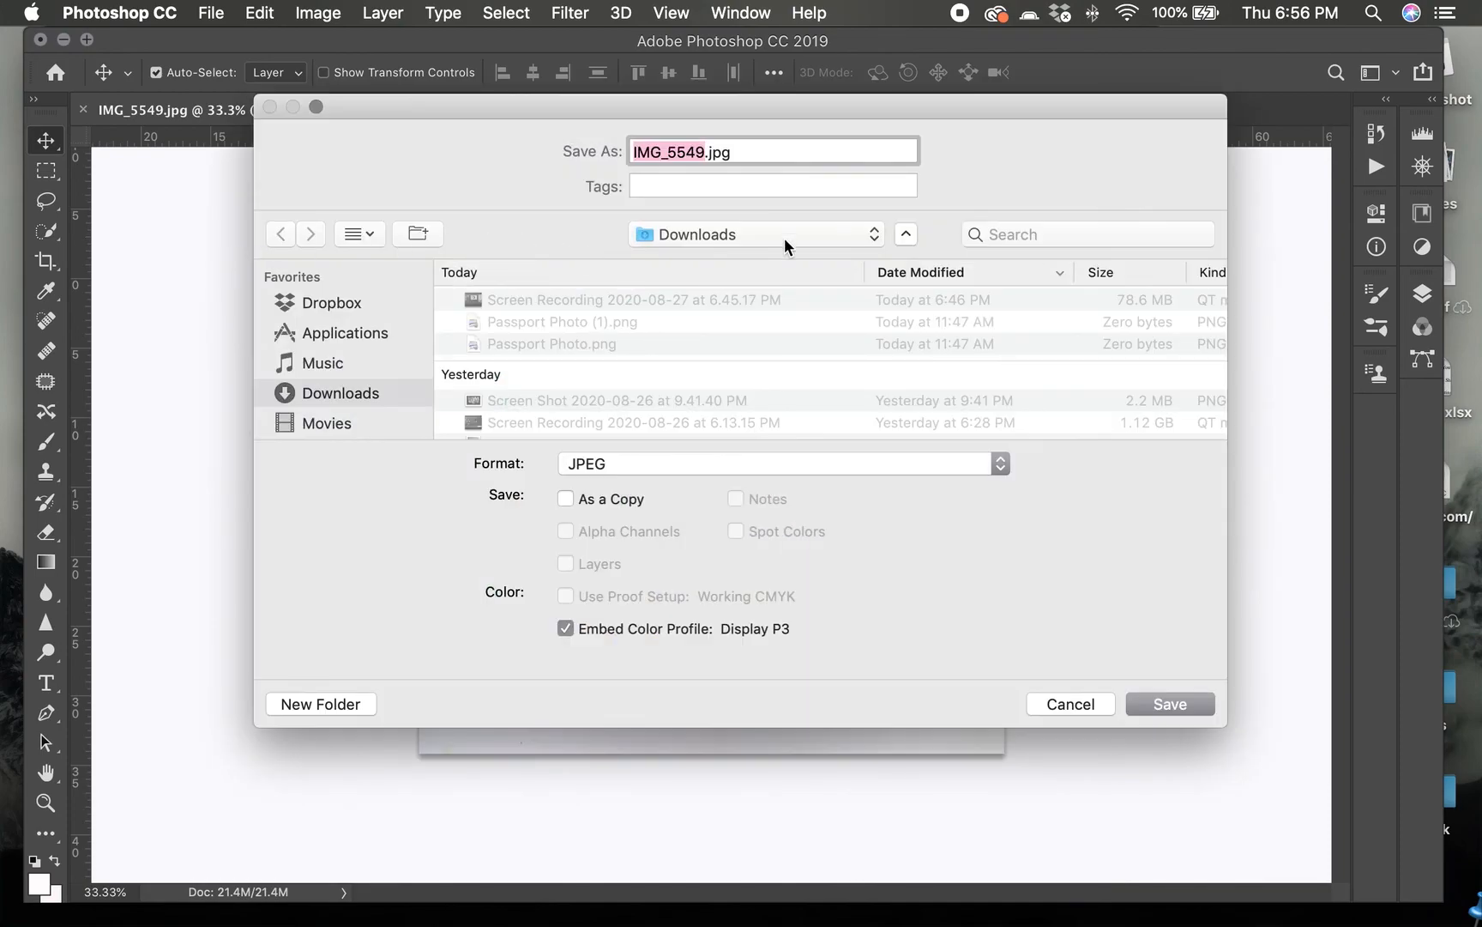
left_click(784, 237)
left_click(783, 238)
type("Carley_")
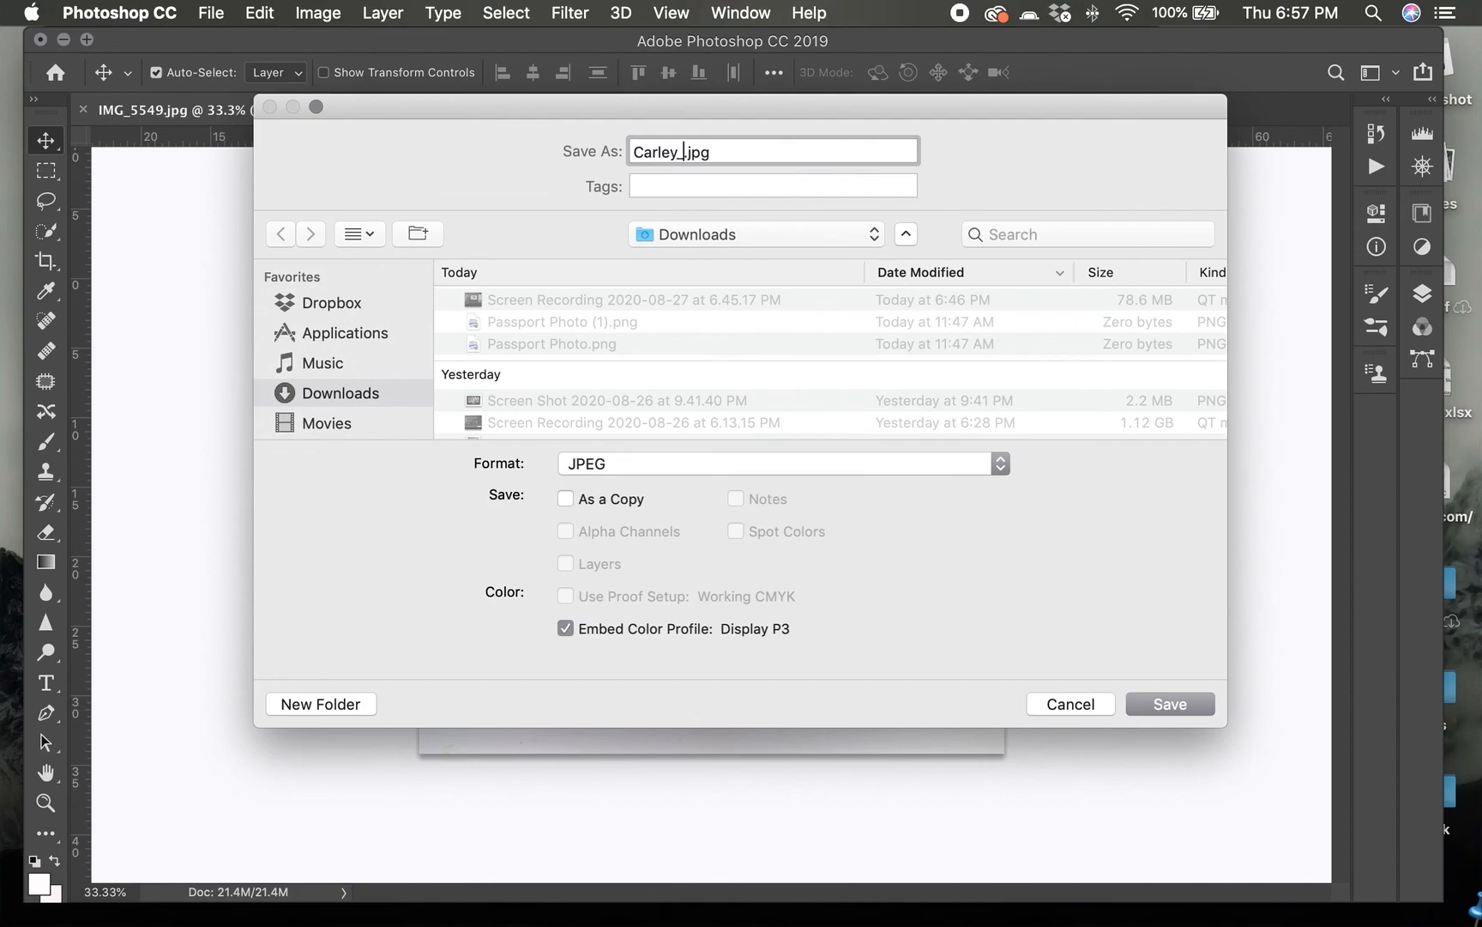
type("ColorWheel_2020")
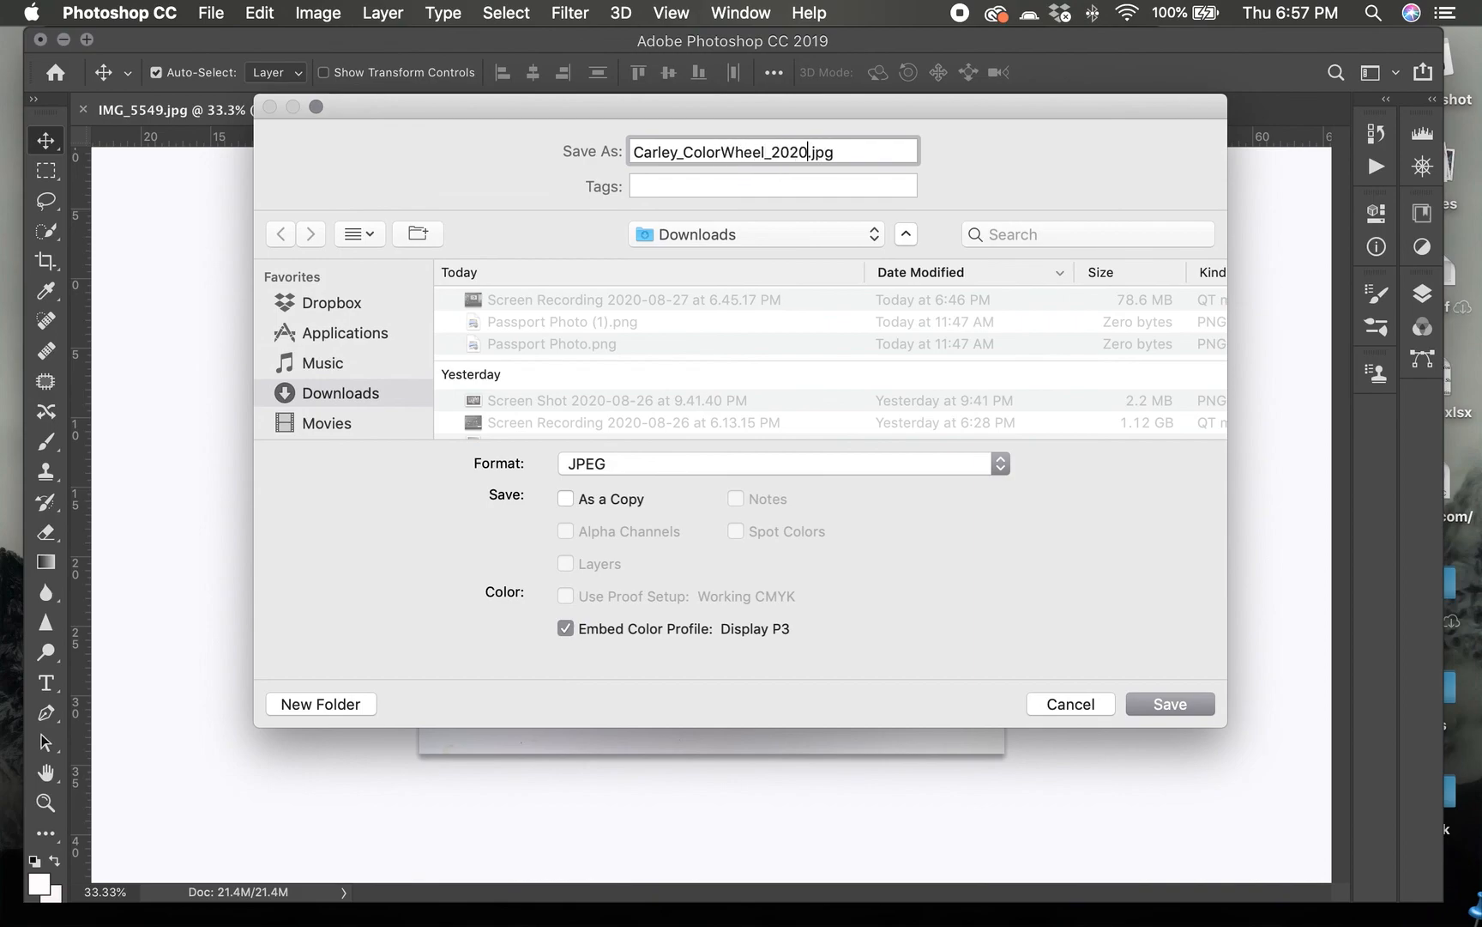
left_click(754, 464)
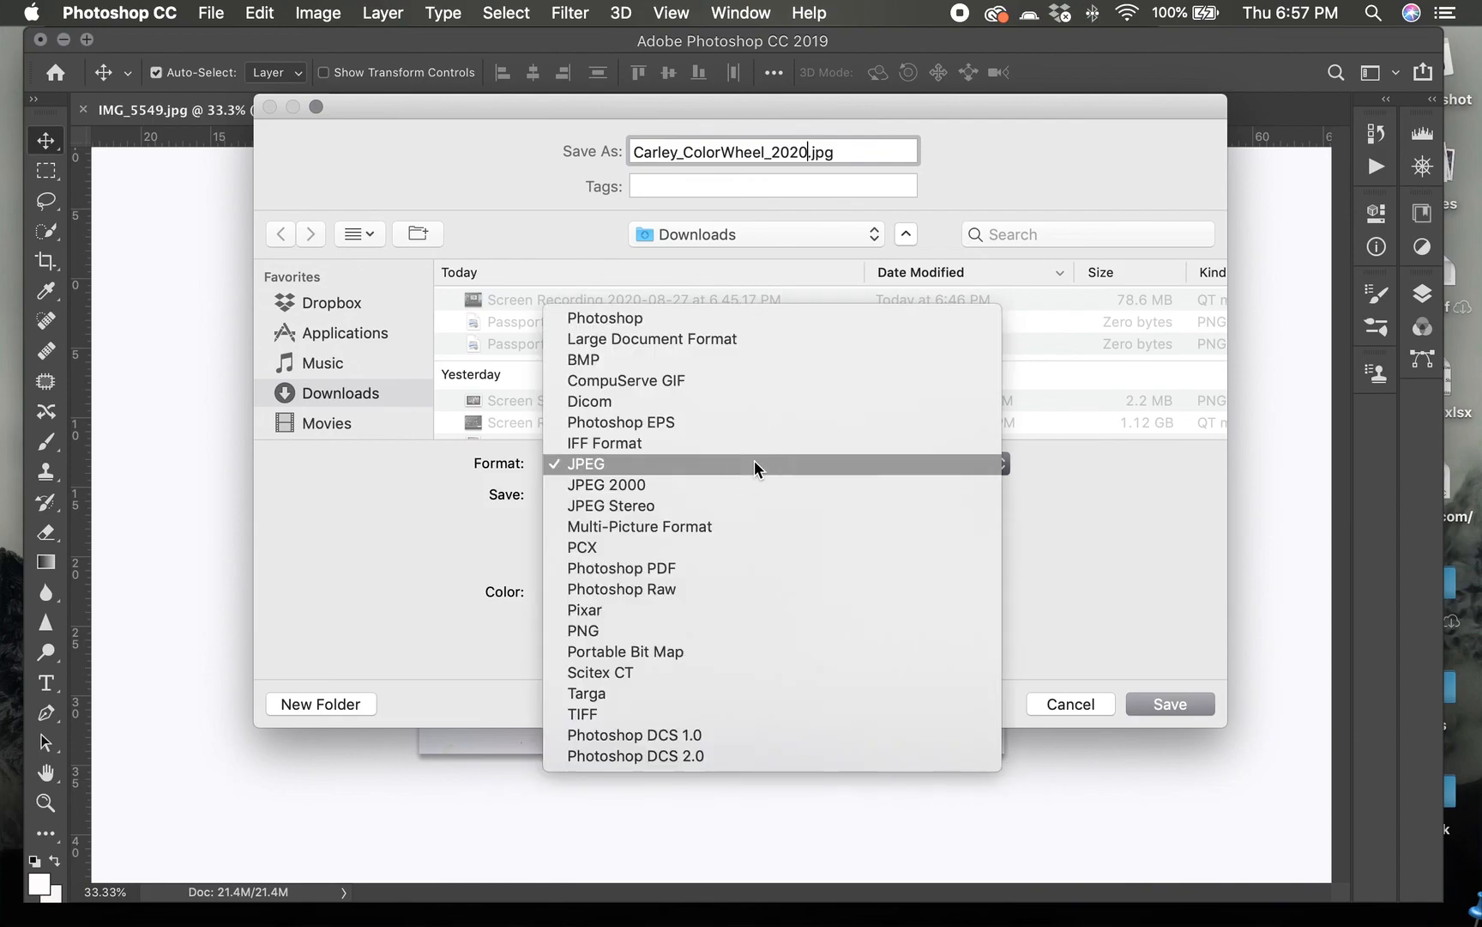
left_click(754, 465)
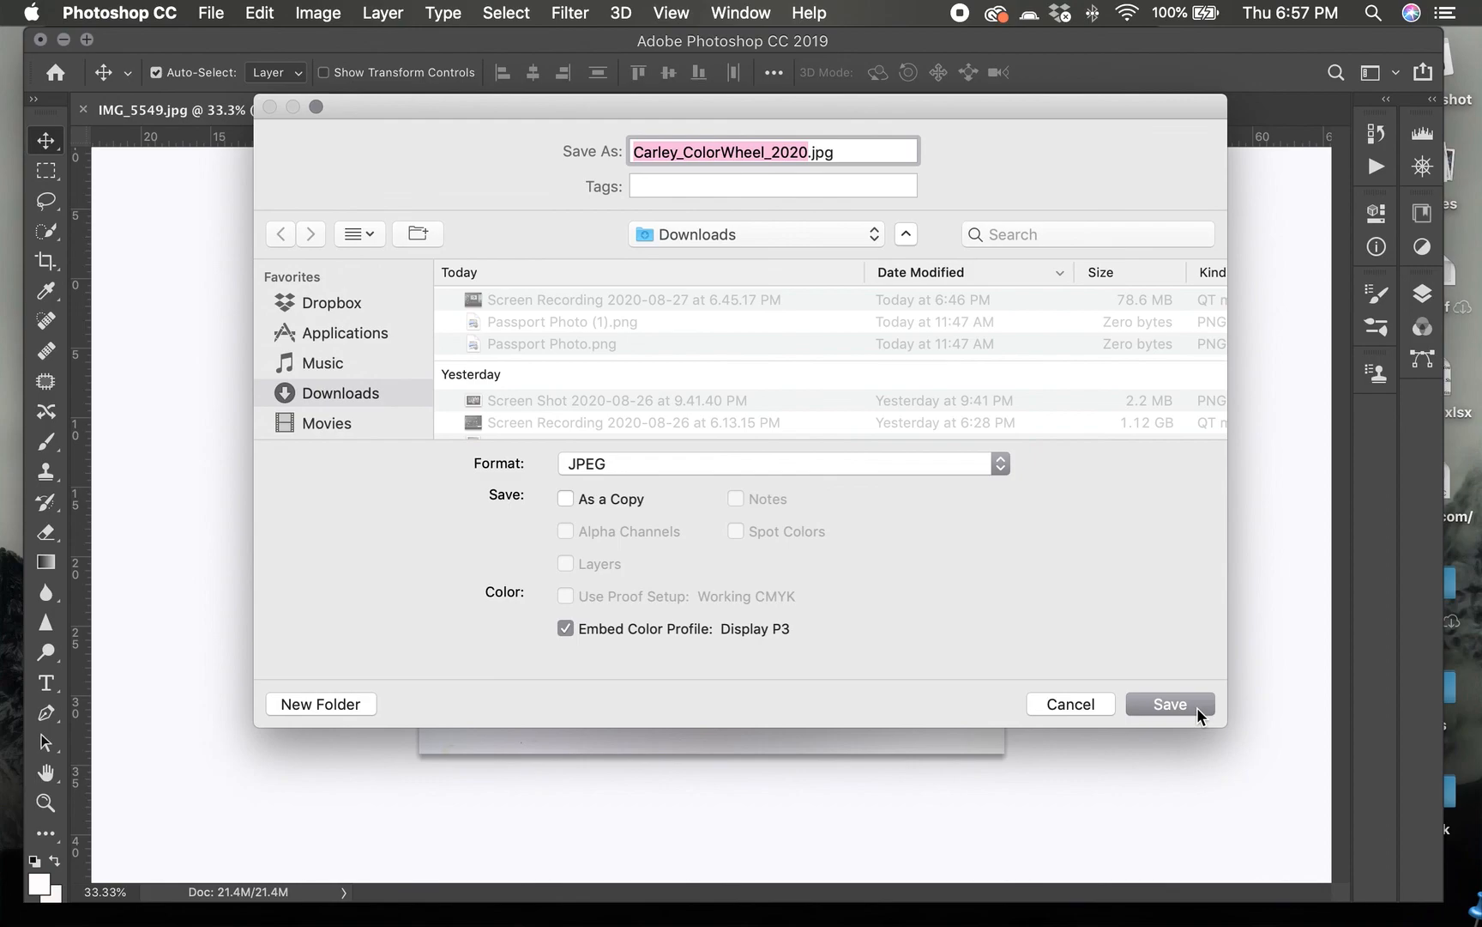
left_click(1170, 703)
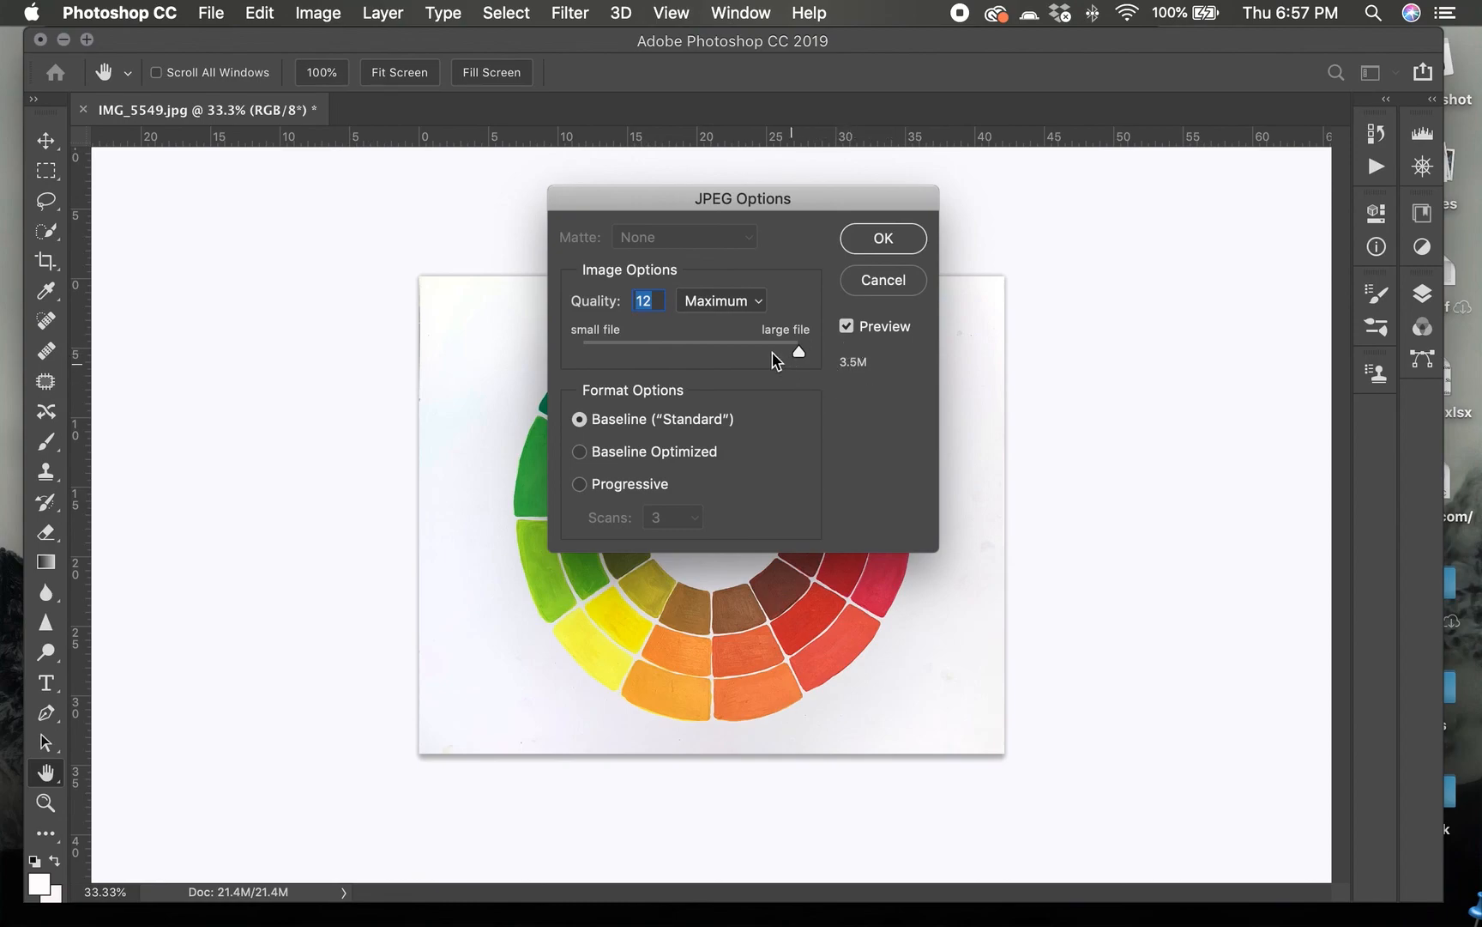
Step: Adjust the JPEG quality toward the large-file end, accept the JPEG options to finish saving, and return to the Move tool
left_click(736, 345)
left_click_drag(736, 345, 746, 343)
left_click(764, 343)
left_click(883, 238)
key("v")
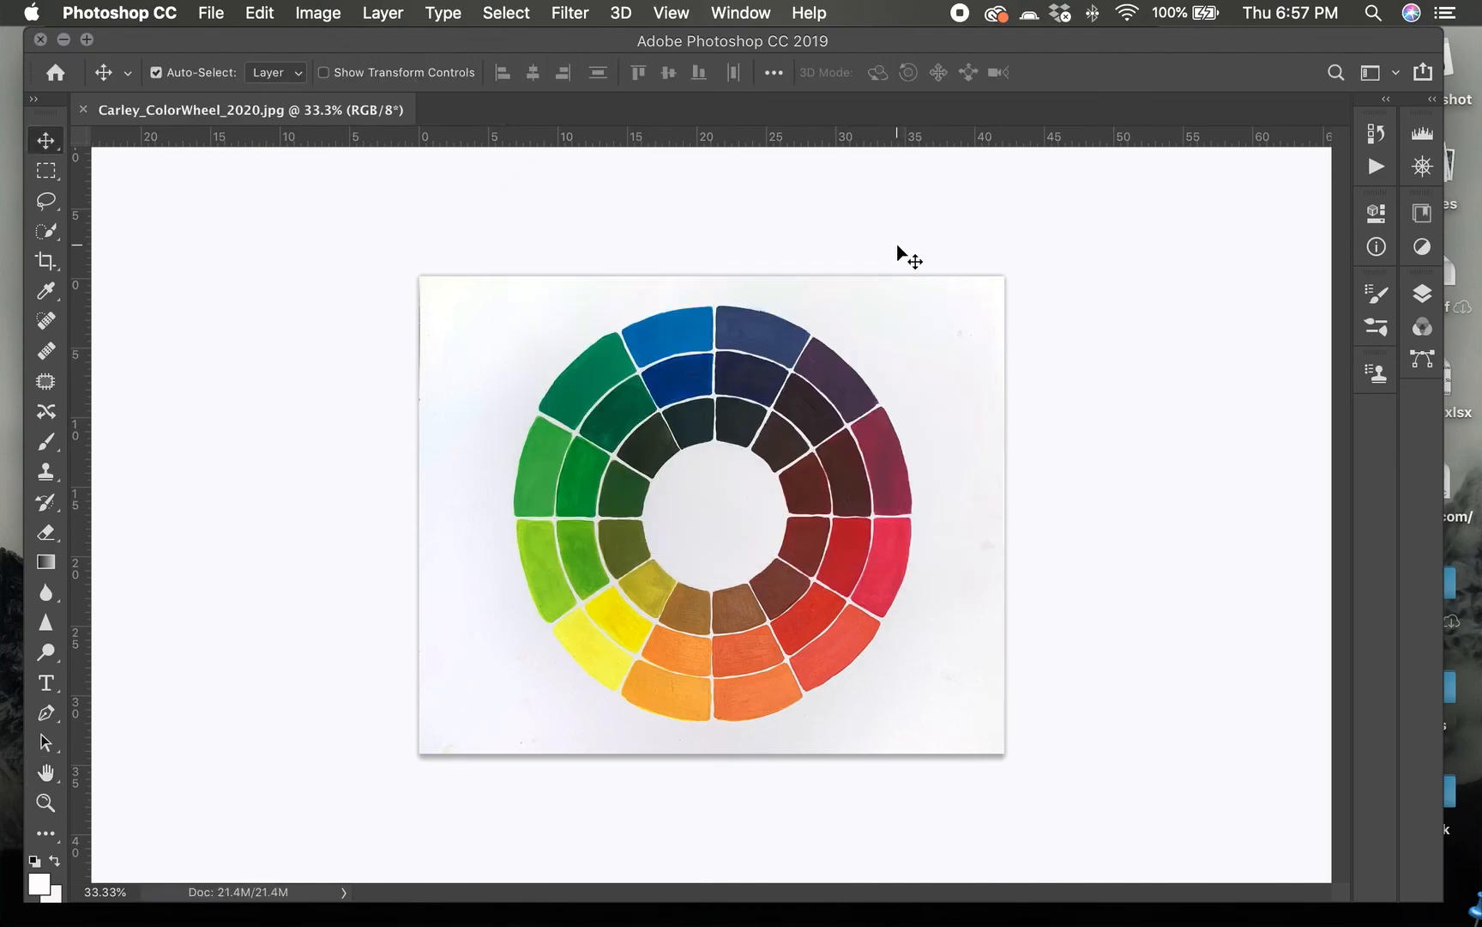